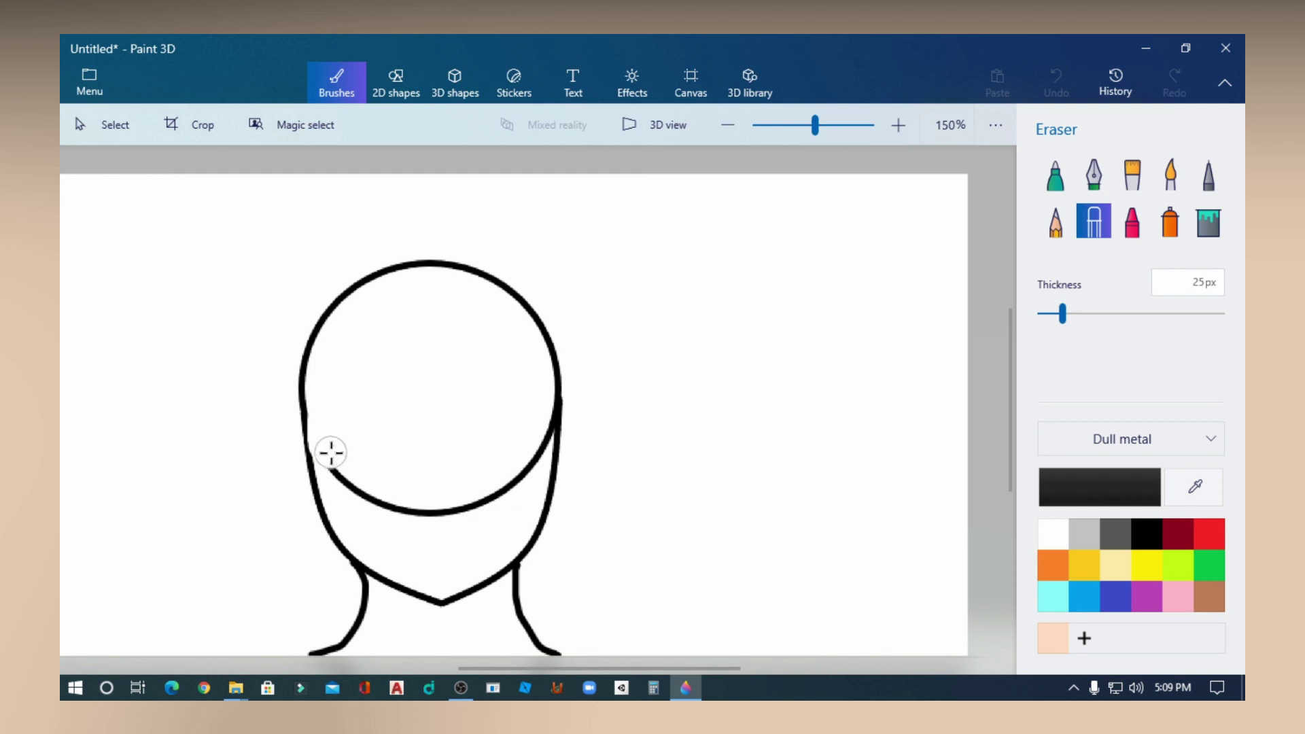
- Erase the leftover circle arc inside the head, undoing one mistaken erasure
left_click_drag(331, 453, 339, 465)
right_click(458, 417)
left_click(478, 439)
mouse_move(338, 417)
left_mouse_down()
mouse_move(323, 454)
mouse_move(316, 406)
mouse_move(353, 513)
mouse_move(350, 502)
mouse_move(417, 600)
mouse_move(507, 652)
mouse_move(612, 578)
mouse_move(759, 674)
mouse_move(722, 629)
mouse_move(621, 615)
mouse_move(759, 605)
mouse_move(856, 552)
mouse_move(927, 480)
mouse_move(961, 407)
mouse_move(961, 347)
left_mouse_up()
scroll(333, 438, "up", 1)
scroll(326, 448, "up", 4)
scroll(722, 626, "down", 3)
scroll(618, 615, "up", 1)
scroll(965, 408, "down", 3)
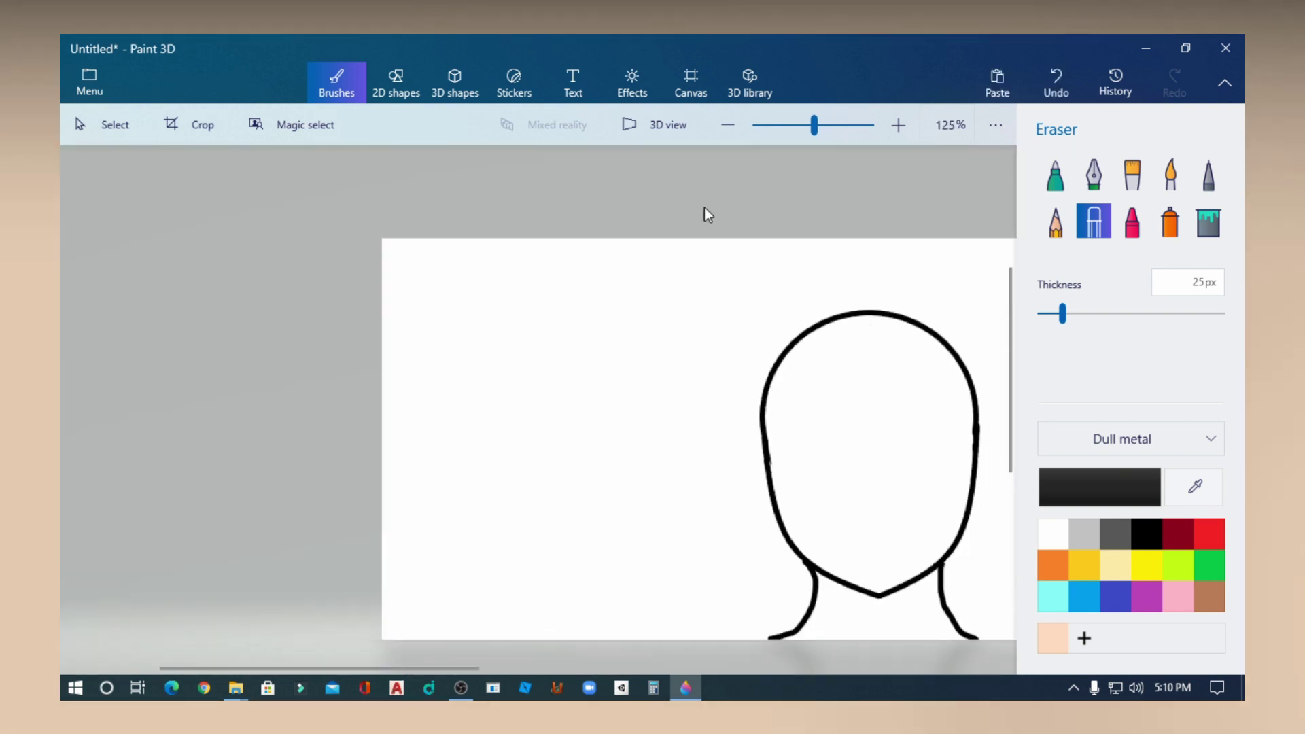
- Draw a slanted cap line across the head and a curved pointed brim tip
left_click_drag(609, 464, 876, 295)
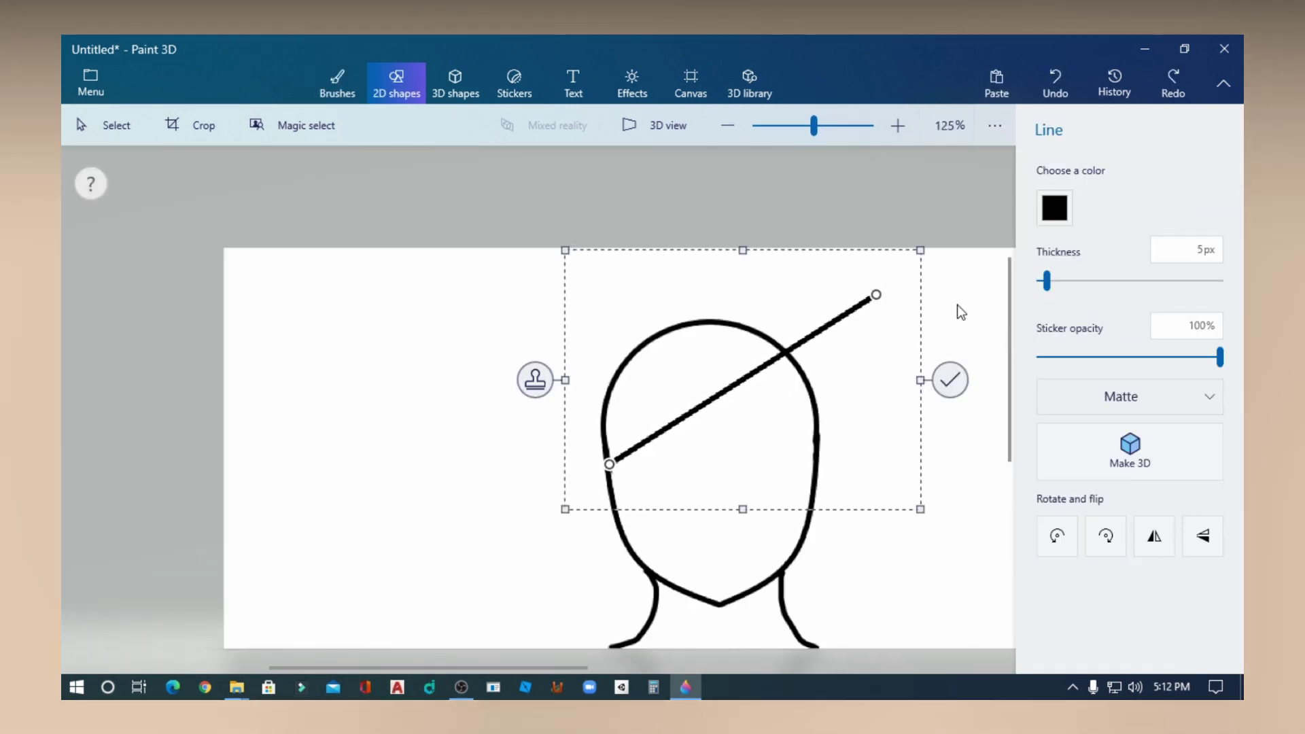
left_click(949, 379)
left_click(1091, 194)
left_click_drag(869, 346, 819, 417)
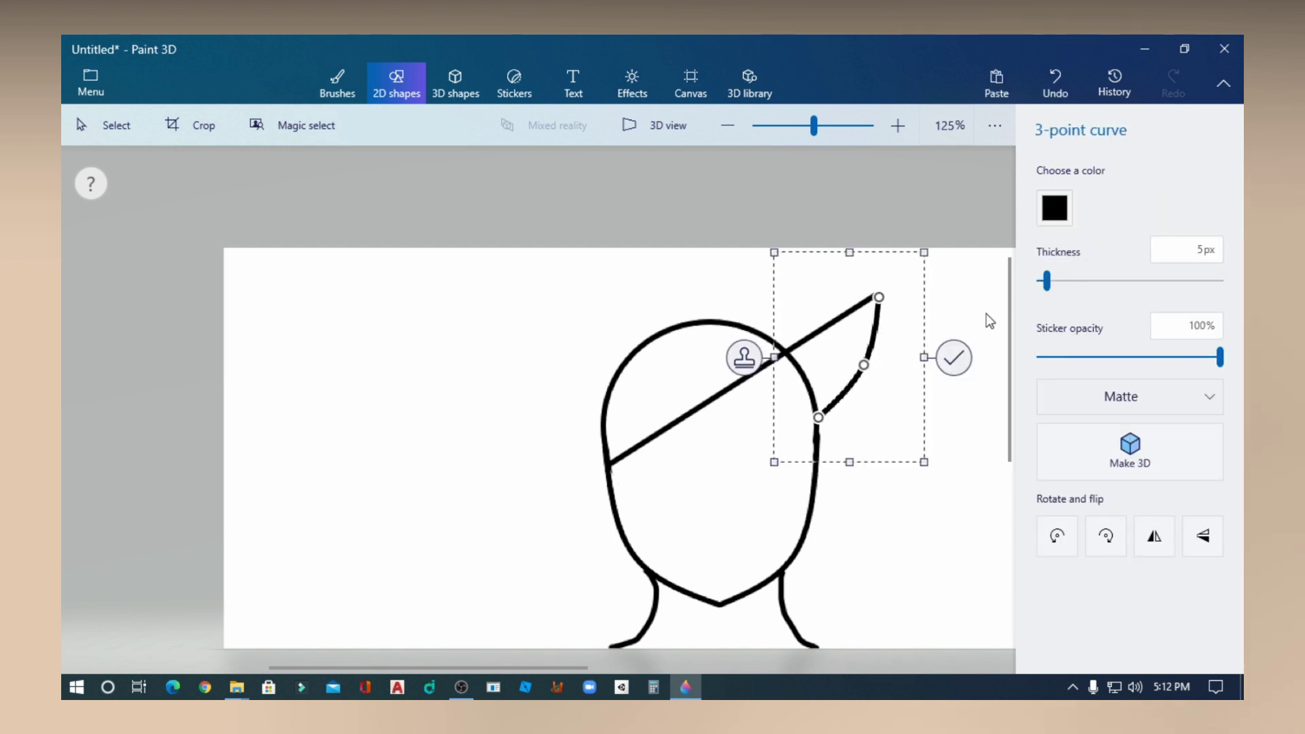
left_click(829, 200)
- Add an upward-bending 3-point curve along the forehead for the cap's lower edge
left_click(1091, 194)
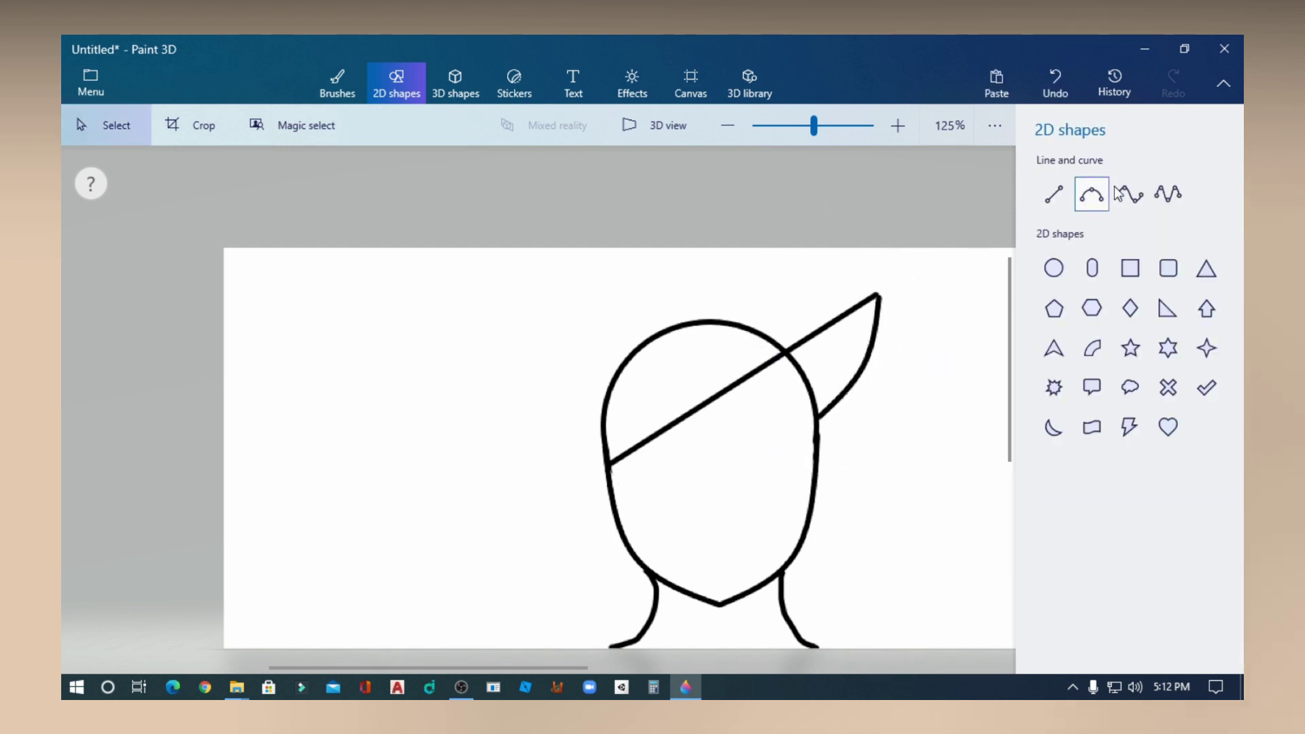
mouse_move(713, 430)
left_mouse_down()
mouse_move(815, 418)
mouse_move(708, 416)
mouse_move(740, 410)
left_mouse_up()
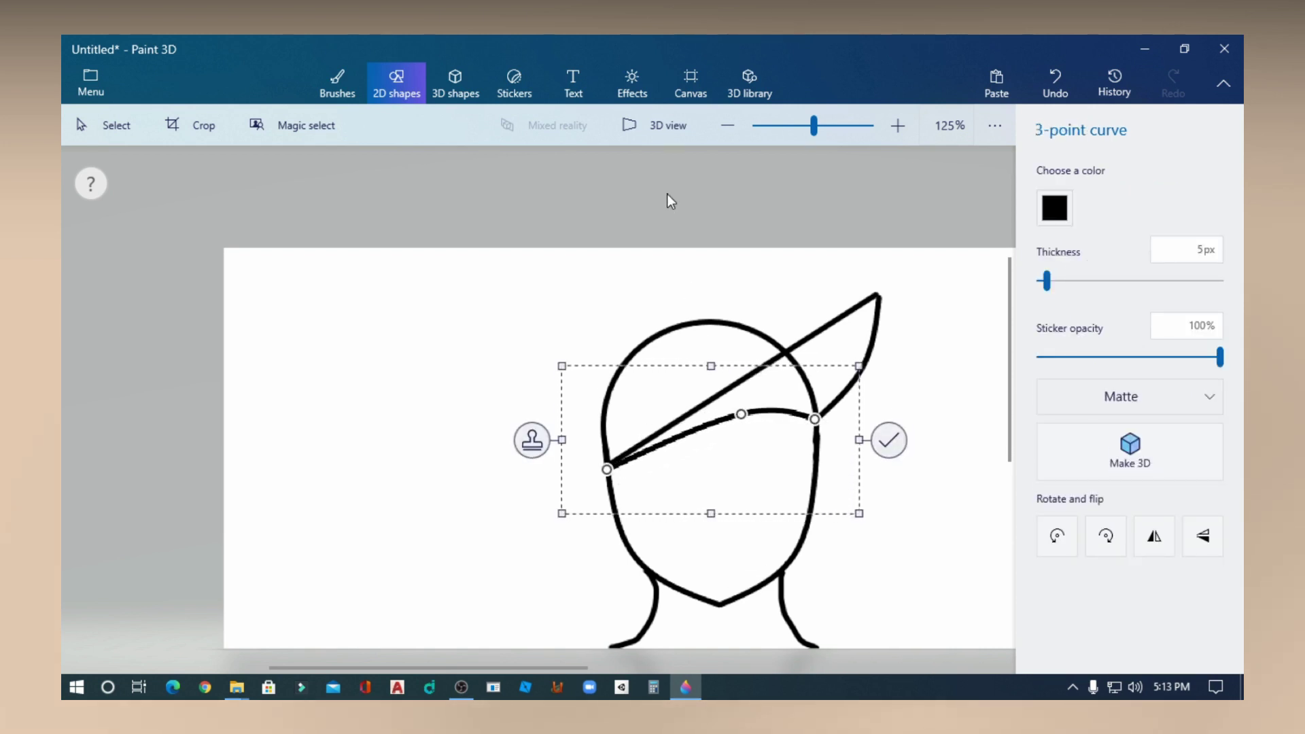
left_click(666, 196)
- Bucket-fill the cap top, brim and remaining cap area solid black
left_click(338, 83)
left_click(1207, 221)
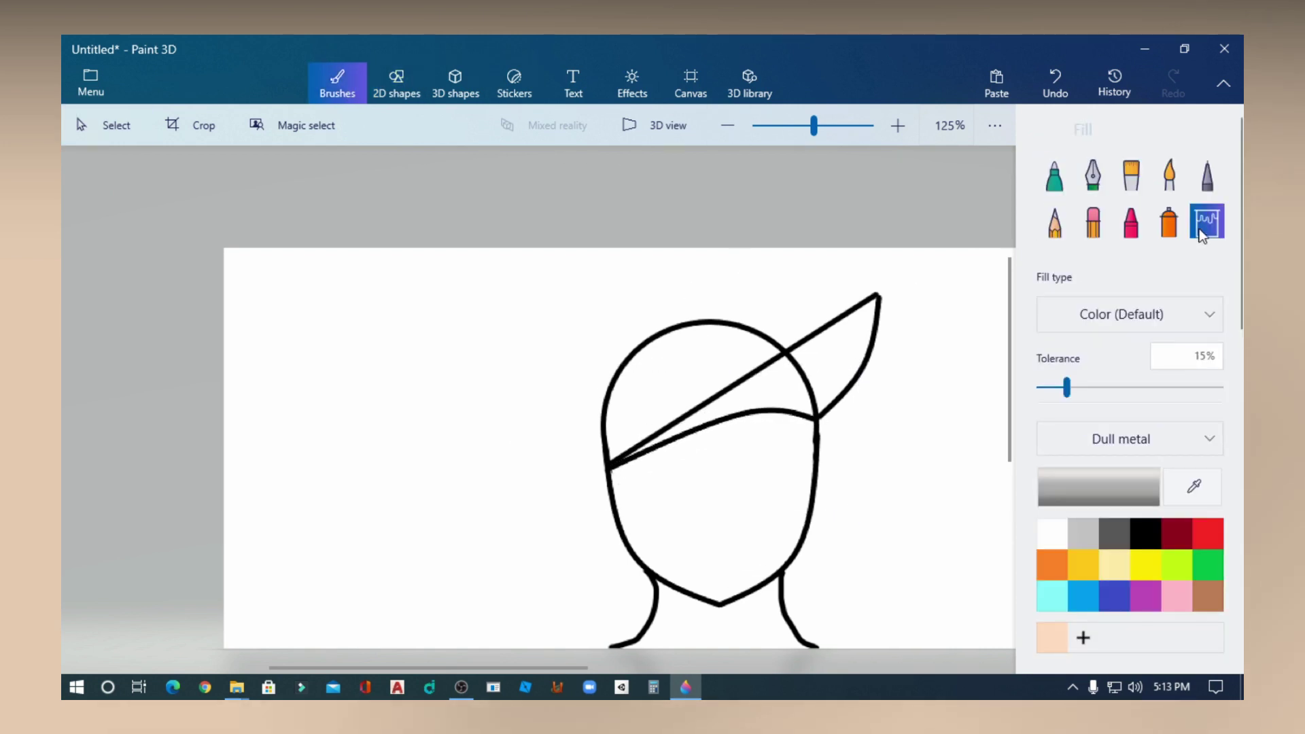
left_click(1143, 540)
left_click(824, 352)
left_click(702, 376)
left_click(644, 448)
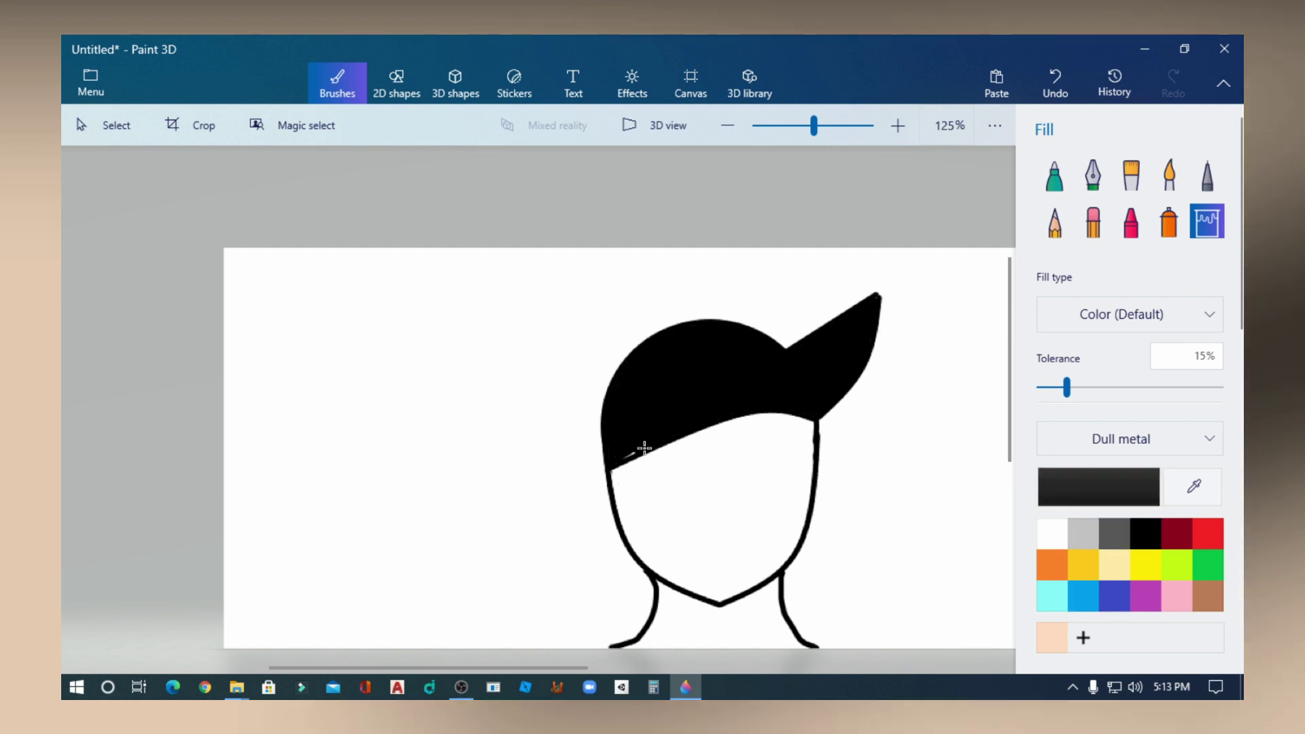
- Fill the face and neck with the peach skin-tone colour
left_click(1054, 175)
scroll(670, 408, "up", 5)
scroll(738, 466, "down", 1)
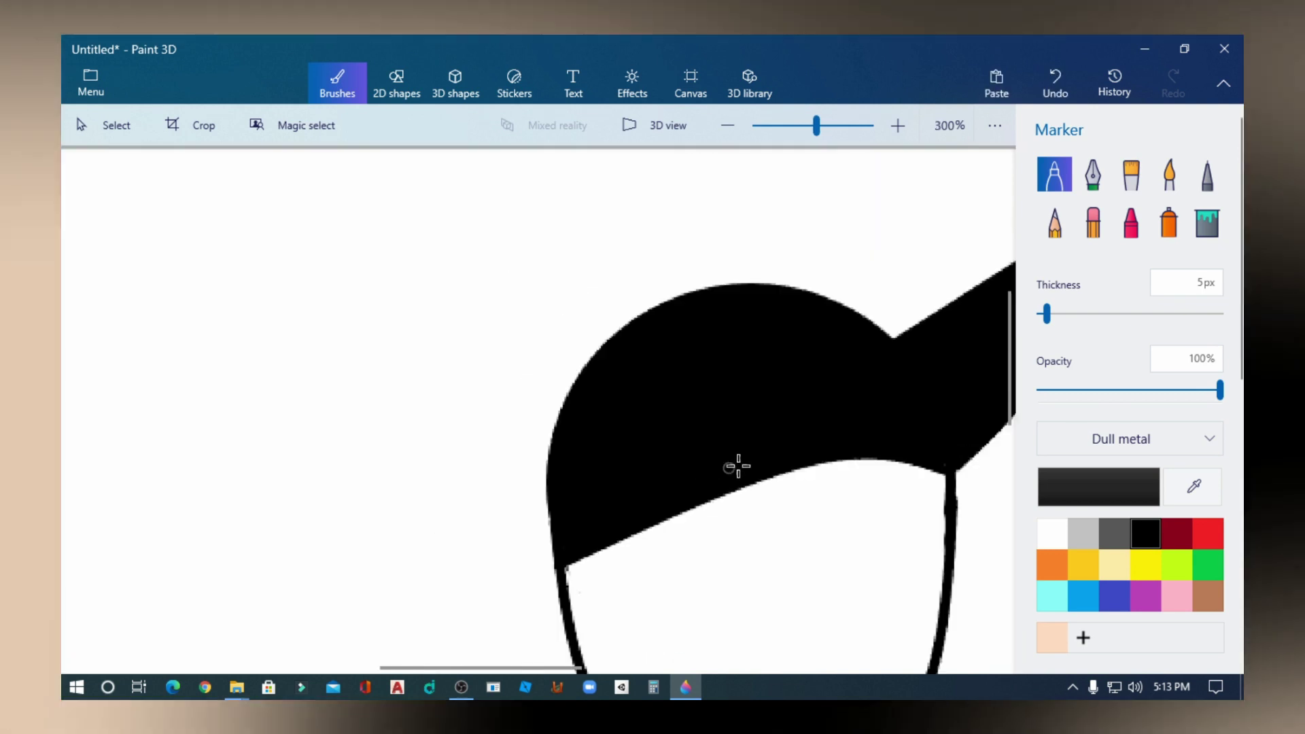
scroll(738, 466, "down", 3)
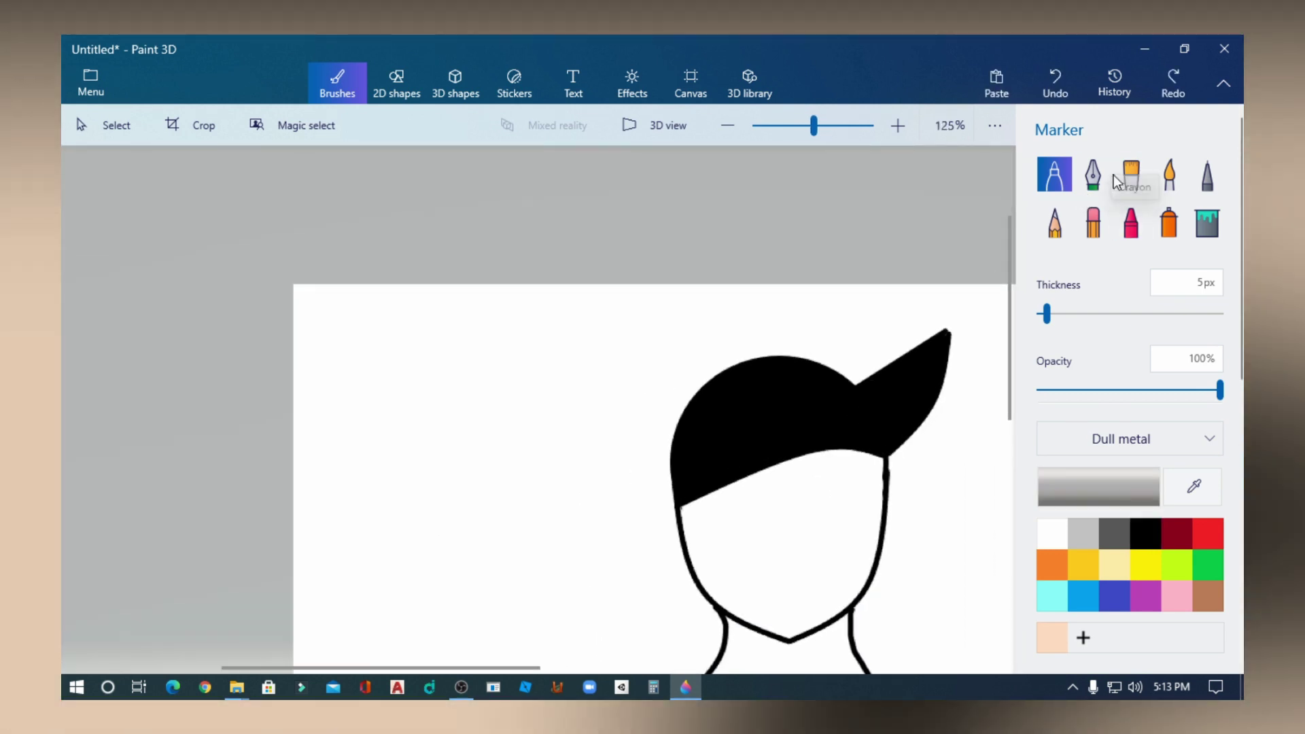
left_click(1051, 637)
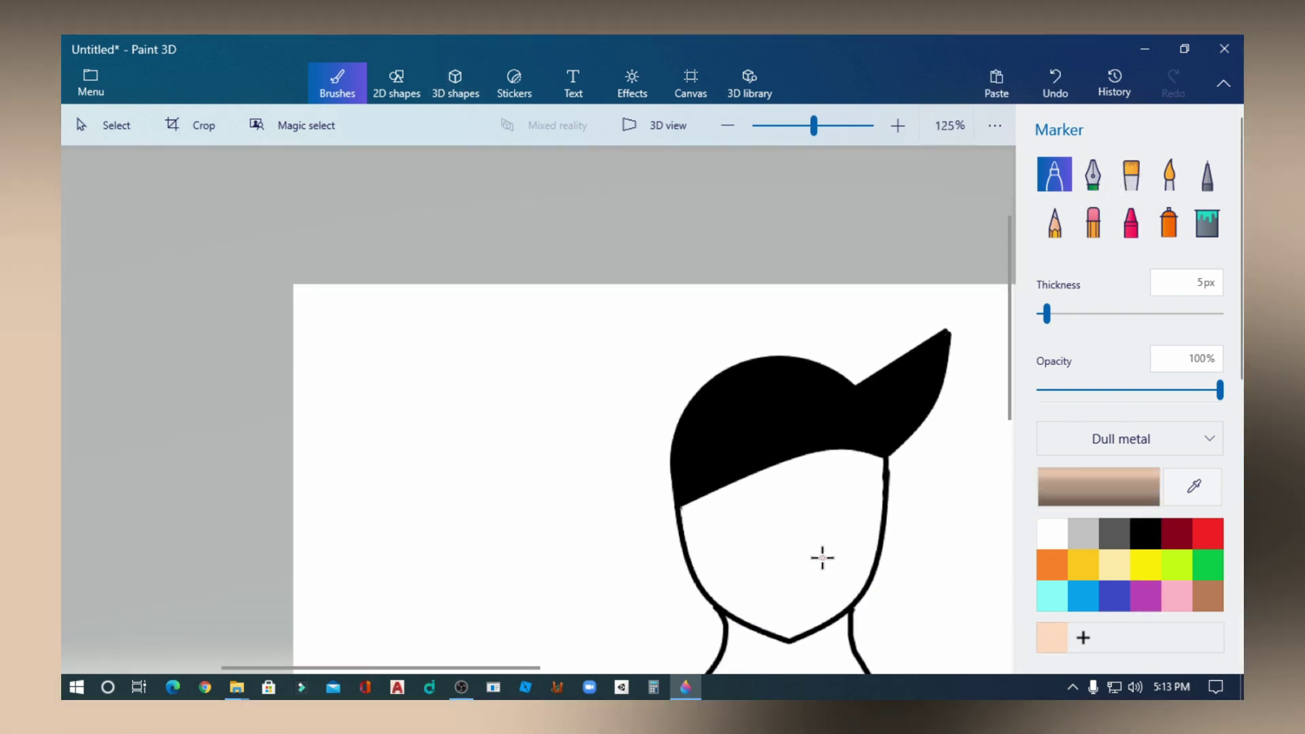
left_click(1207, 222)
left_click(820, 535)
scroll(820, 534, "down", 3)
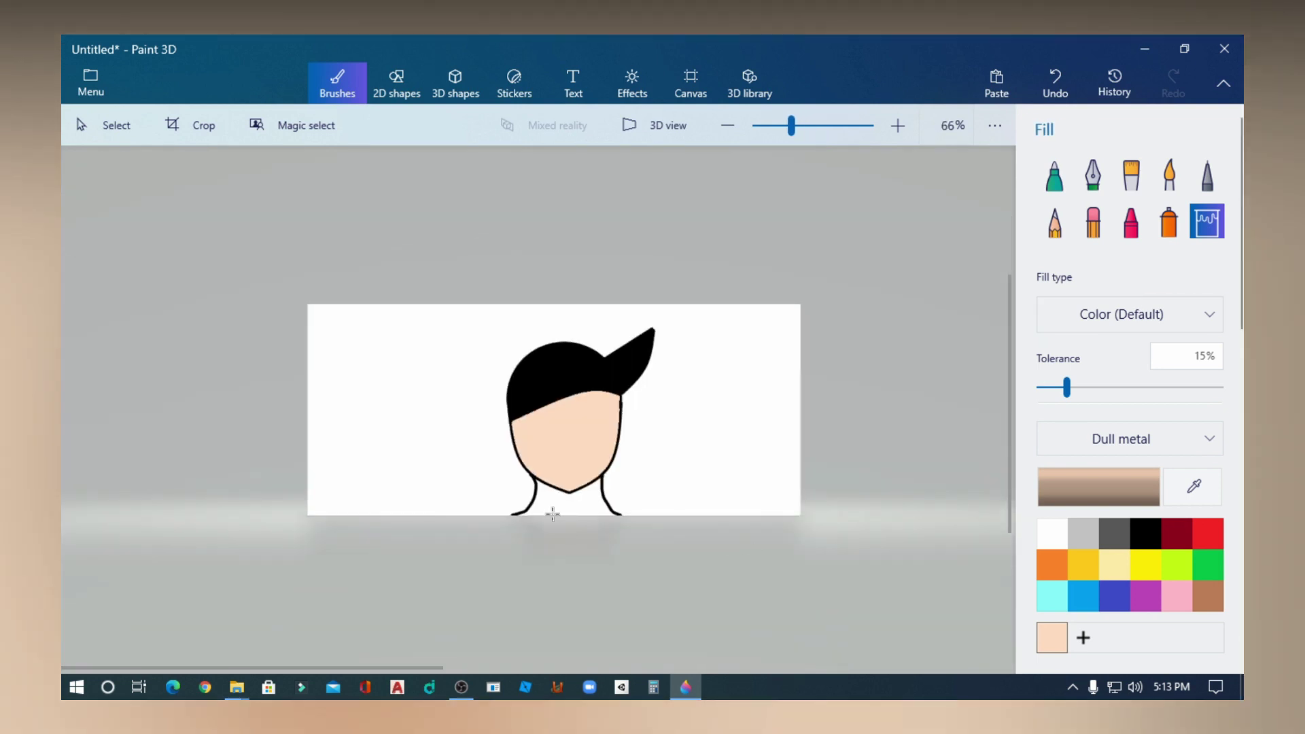
scroll(562, 502, "up", 3)
- Select red with the Marker brush for the shirt
left_click(1213, 537)
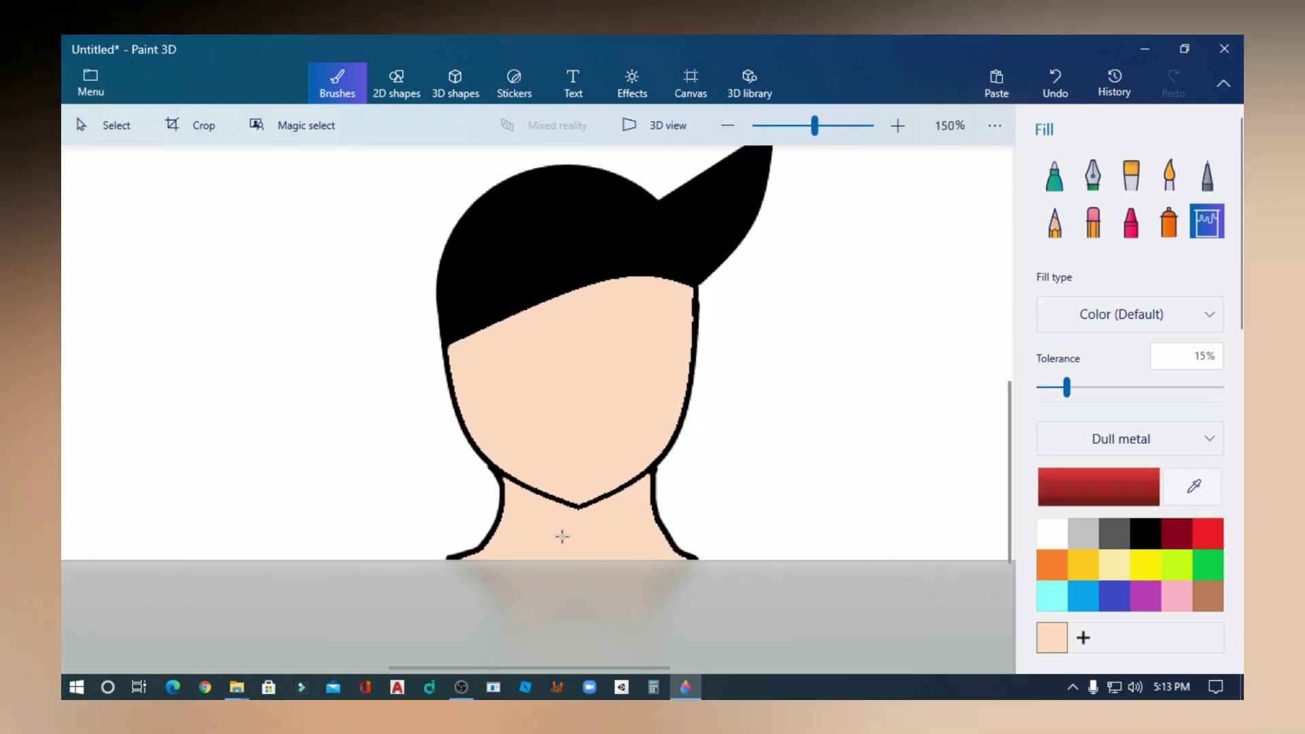
left_click(1054, 174)
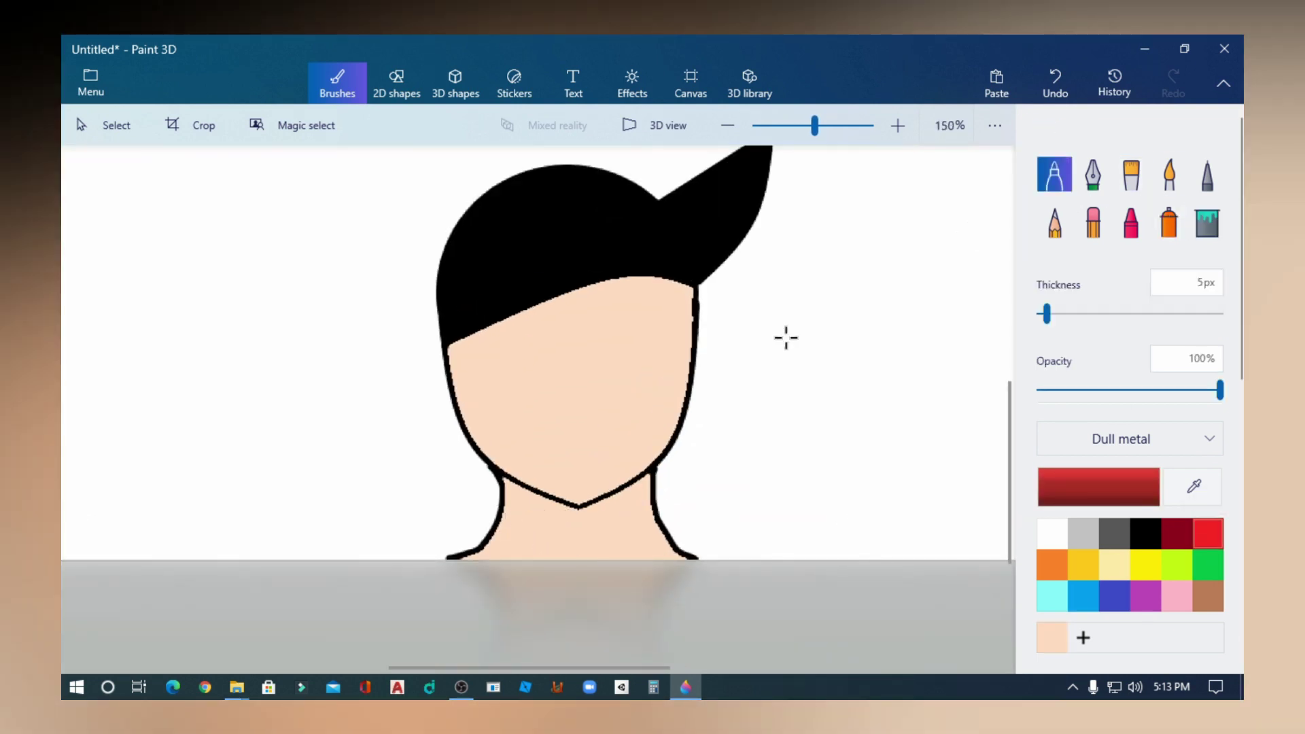
scroll(510, 511, "up", 3)
- Draw red collar strokes below the neck and fill the shirt regions red
mouse_move(534, 544)
left_mouse_down()
mouse_move(657, 608)
mouse_move(758, 559)
mouse_move(789, 526)
left_mouse_up()
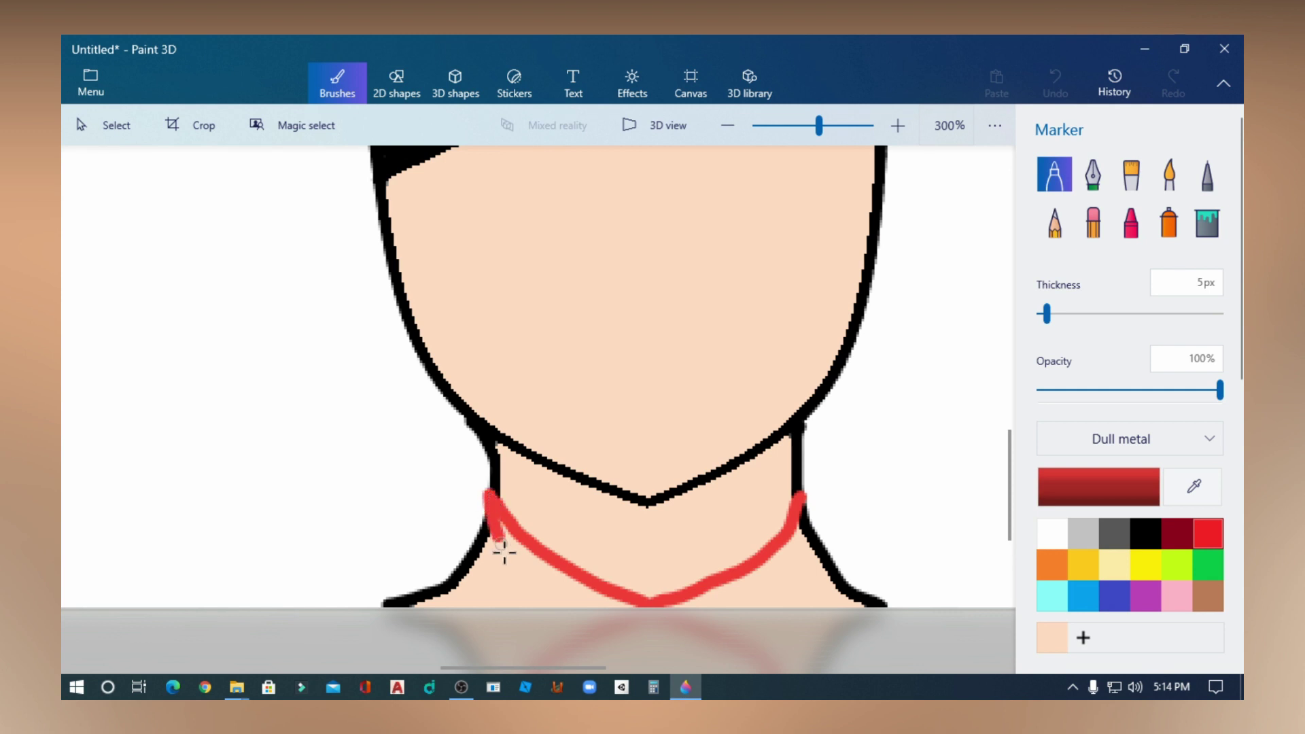
left_click_drag(504, 552, 543, 608)
left_click_drag(801, 505, 734, 607)
left_click(1206, 222)
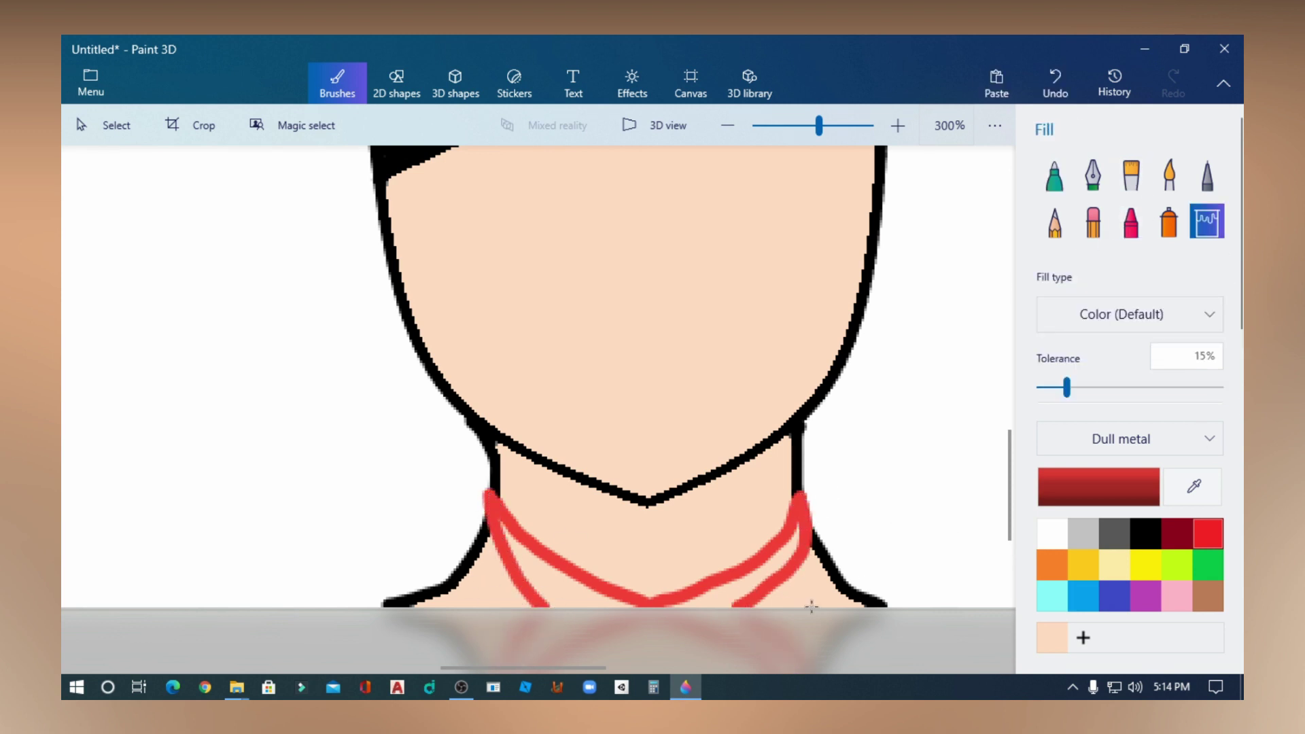
left_click(799, 592)
left_click(720, 588)
left_click(550, 588)
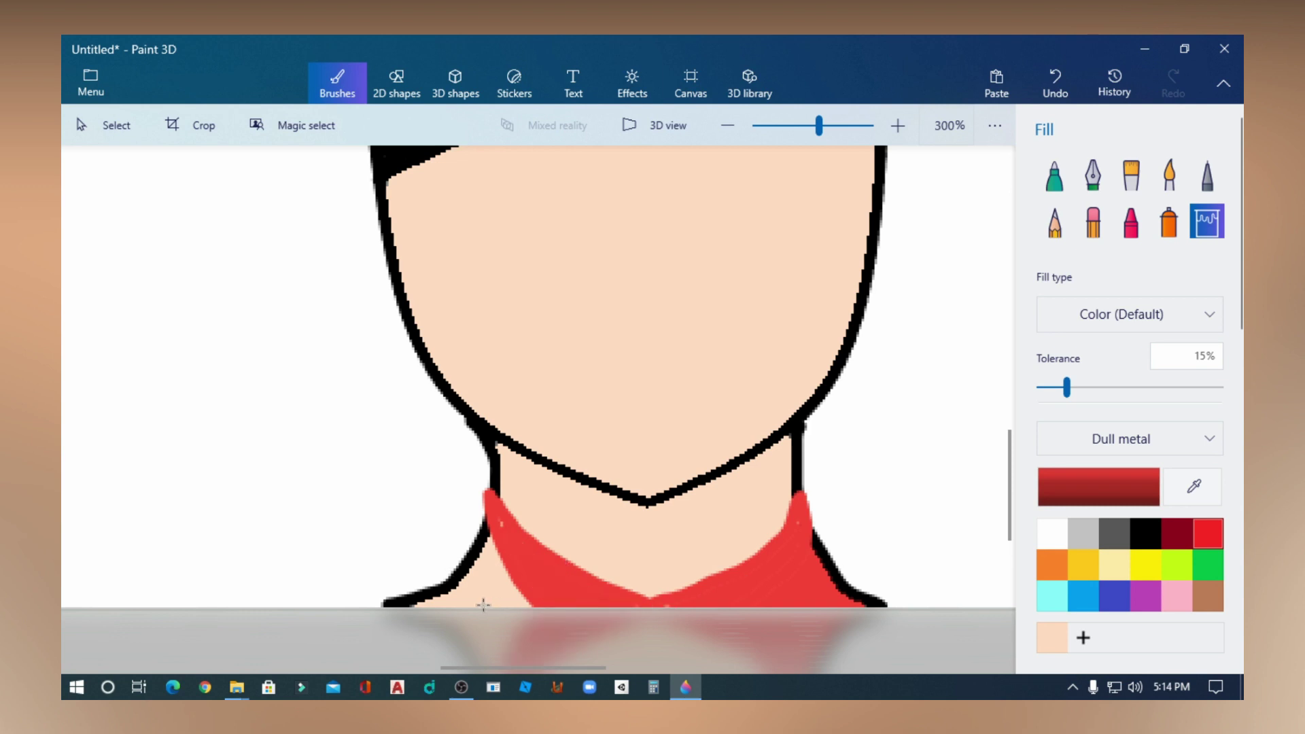
left_click(491, 567)
- Trace the collar's edges with black marker strokes over the red shirt
left_click(1069, 171)
left_click(1146, 534)
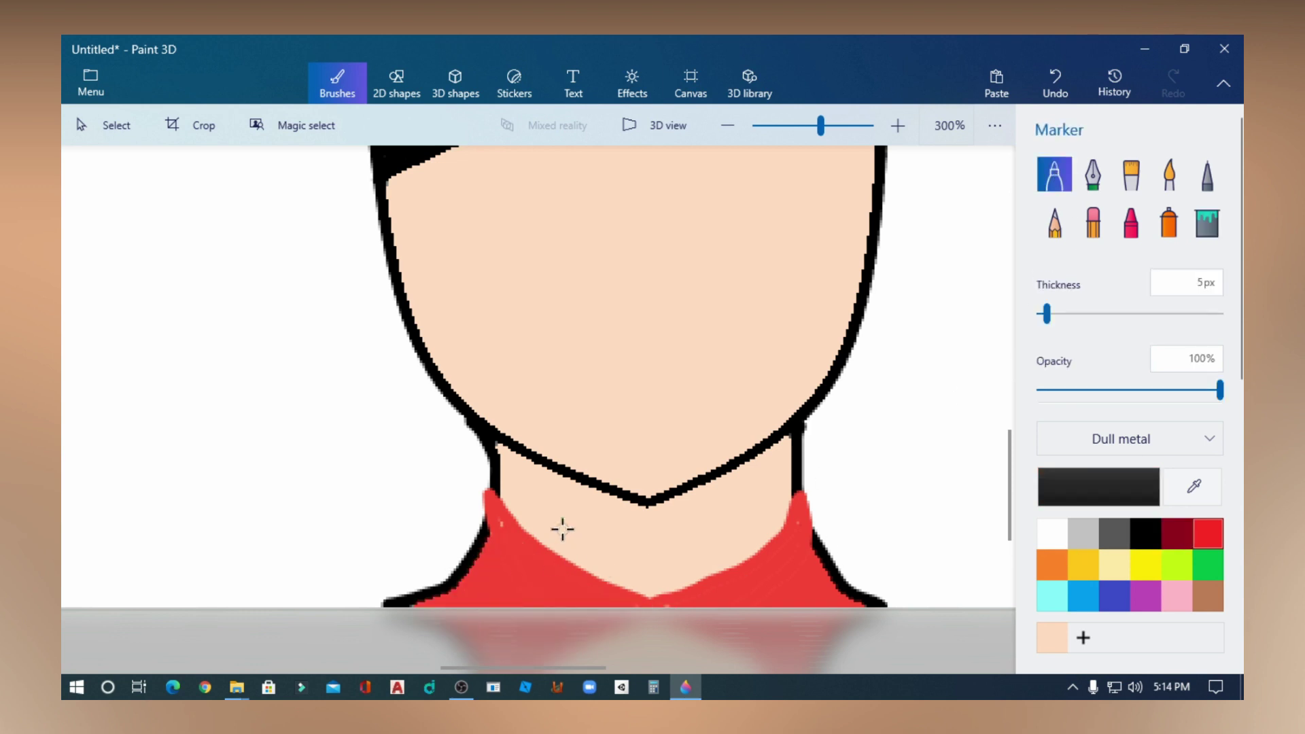
scroll(560, 524, "up", 3)
mouse_move(423, 454)
left_mouse_down()
mouse_move(456, 507)
mouse_move(552, 577)
mouse_move(649, 637)
mouse_move(739, 668)
left_mouse_up()
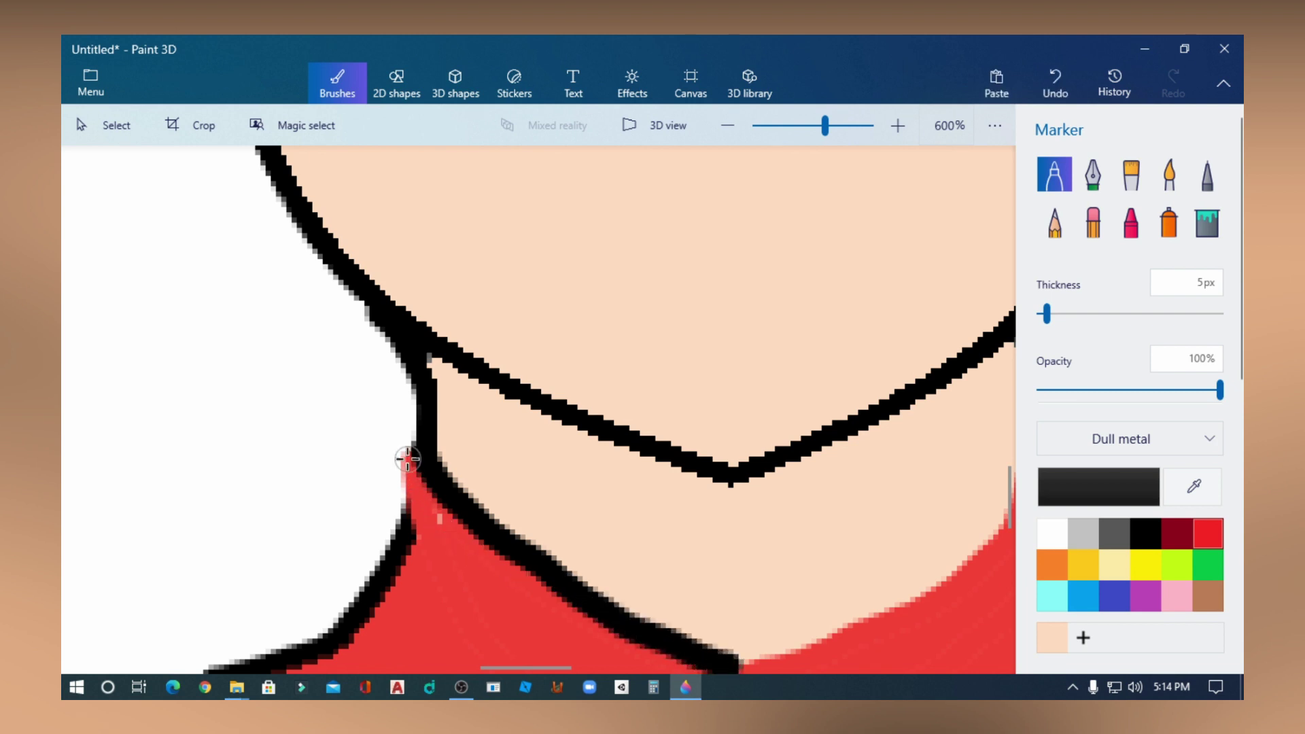
mouse_move(408, 460)
left_mouse_down()
mouse_move(445, 585)
mouse_move(486, 656)
mouse_move(523, 649)
left_mouse_up()
scroll(591, 571, "down", 3)
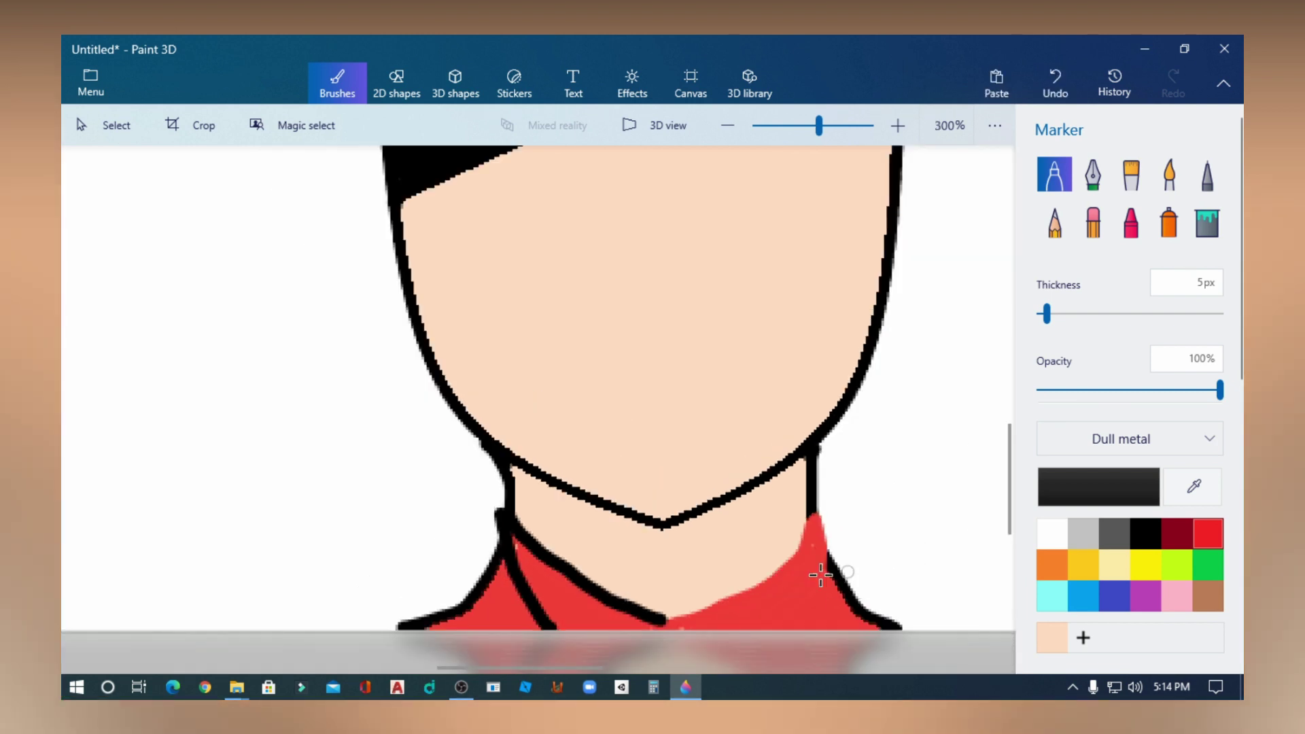
scroll(652, 627, "up", 3)
mouse_move(642, 633)
left_mouse_down()
mouse_move(847, 549)
mouse_move(927, 427)
mouse_move(946, 522)
mouse_move(937, 565)
mouse_move(818, 674)
left_mouse_up()
scroll(789, 562, "down", 6)
scroll(779, 317, "down", 2)
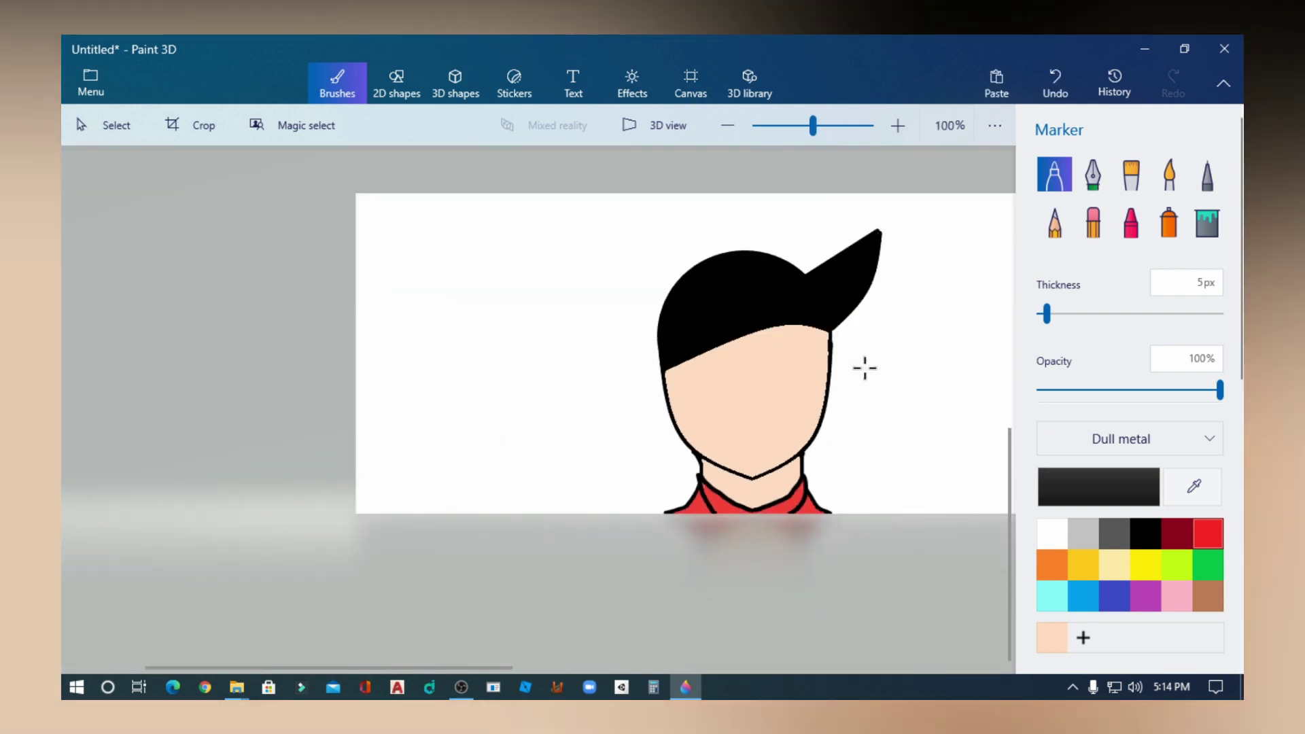
- Paint three dark maroon marker blotches across the red shirt
scroll(811, 536, "up", 5)
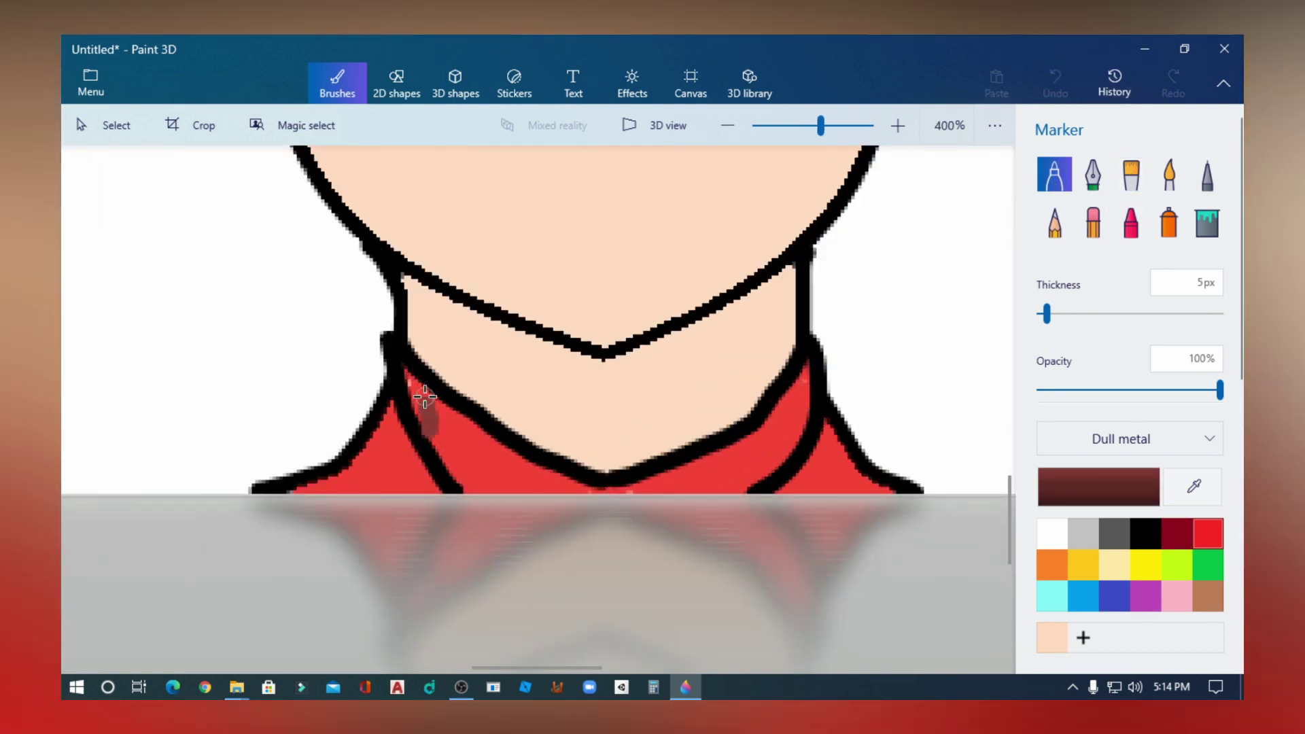
mouse_move(432, 449)
left_mouse_down()
mouse_move(479, 465)
mouse_move(482, 451)
mouse_move(518, 479)
left_mouse_up()
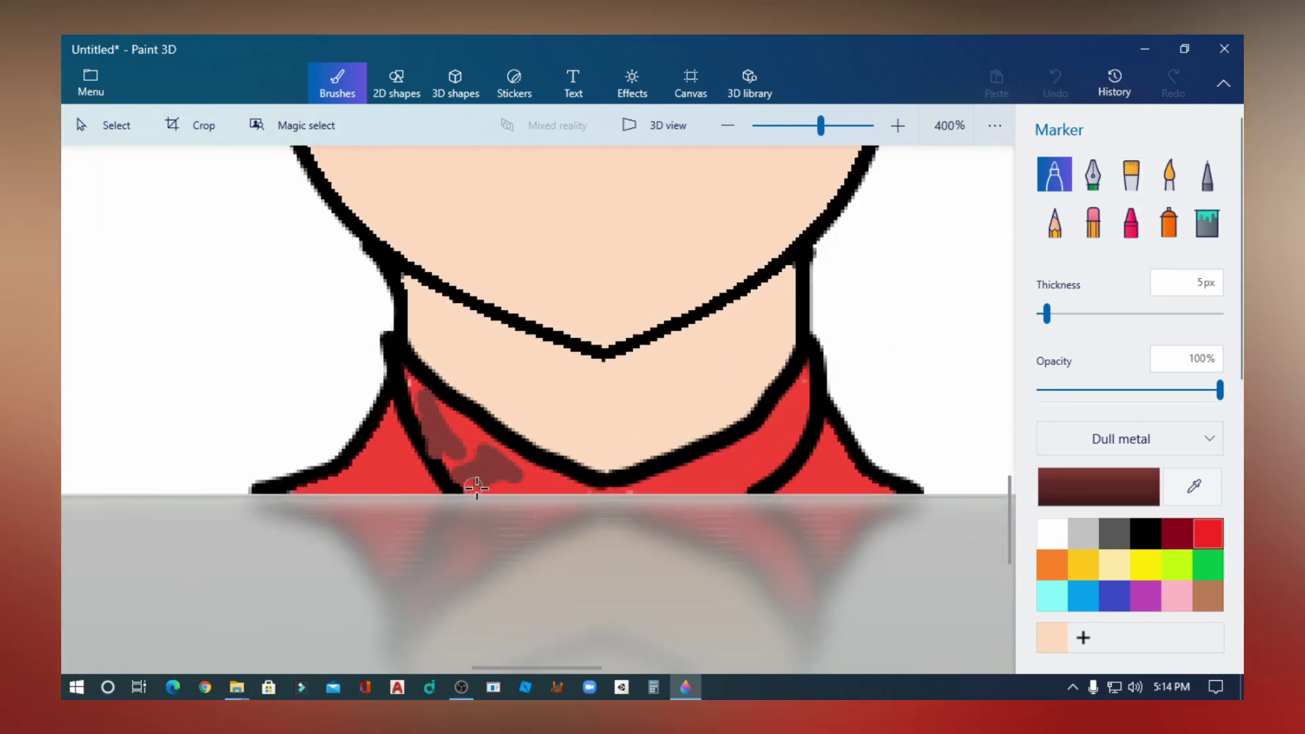
mouse_move(711, 468)
left_mouse_down()
mouse_move(730, 494)
mouse_move(780, 479)
mouse_move(757, 457)
mouse_move(775, 423)
mouse_move(801, 450)
left_mouse_up()
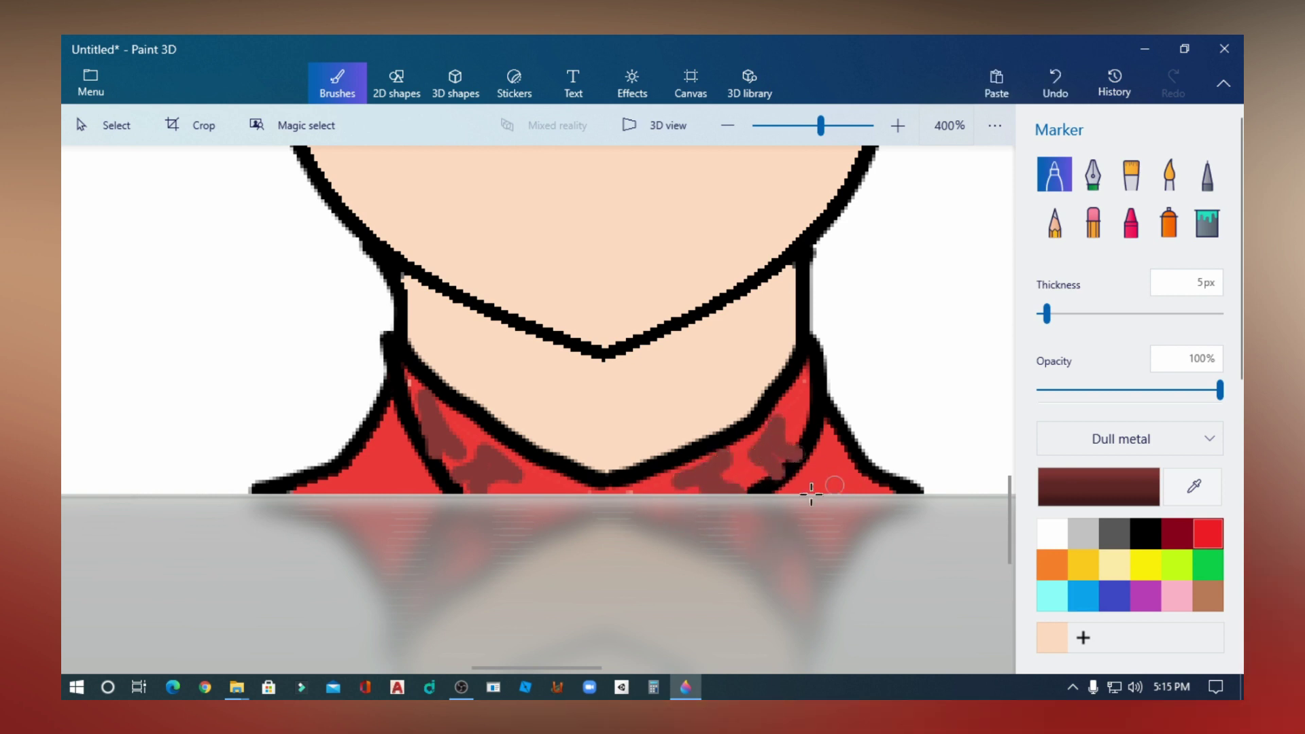
left_click_drag(329, 487, 373, 481)
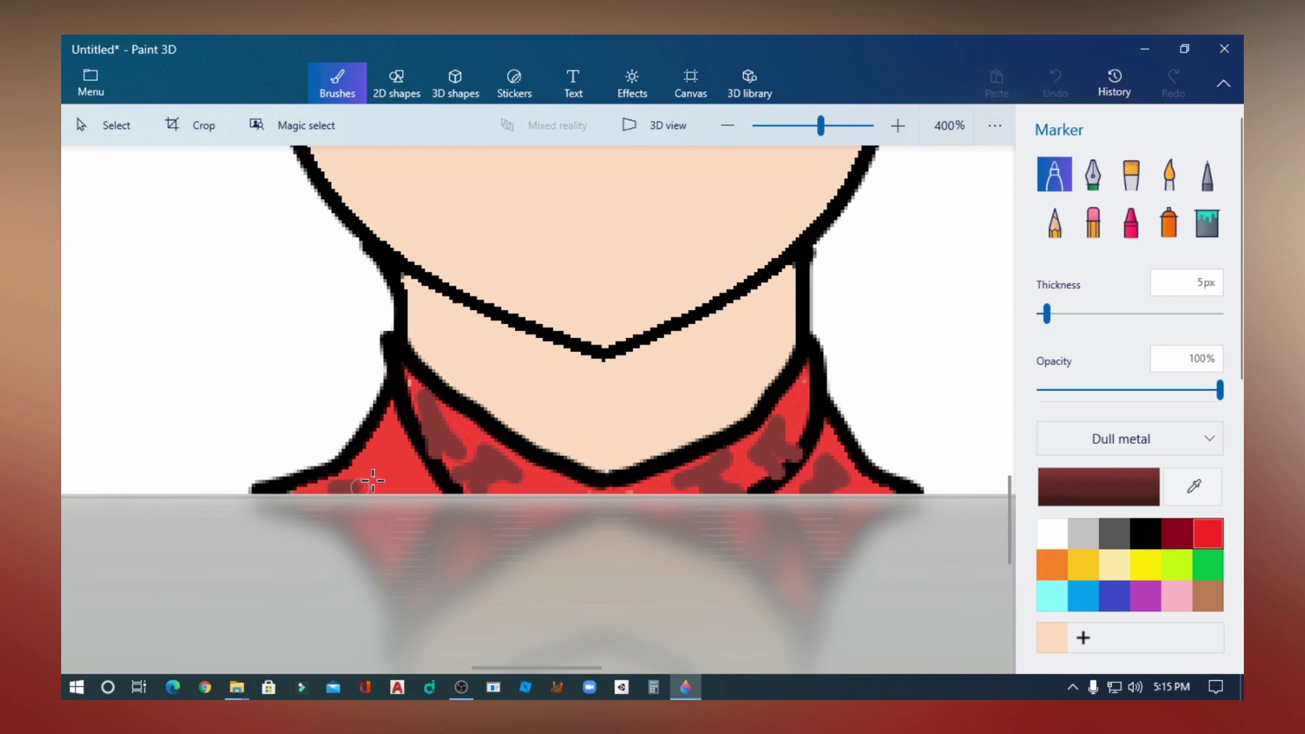
scroll(712, 413, "down", 5)
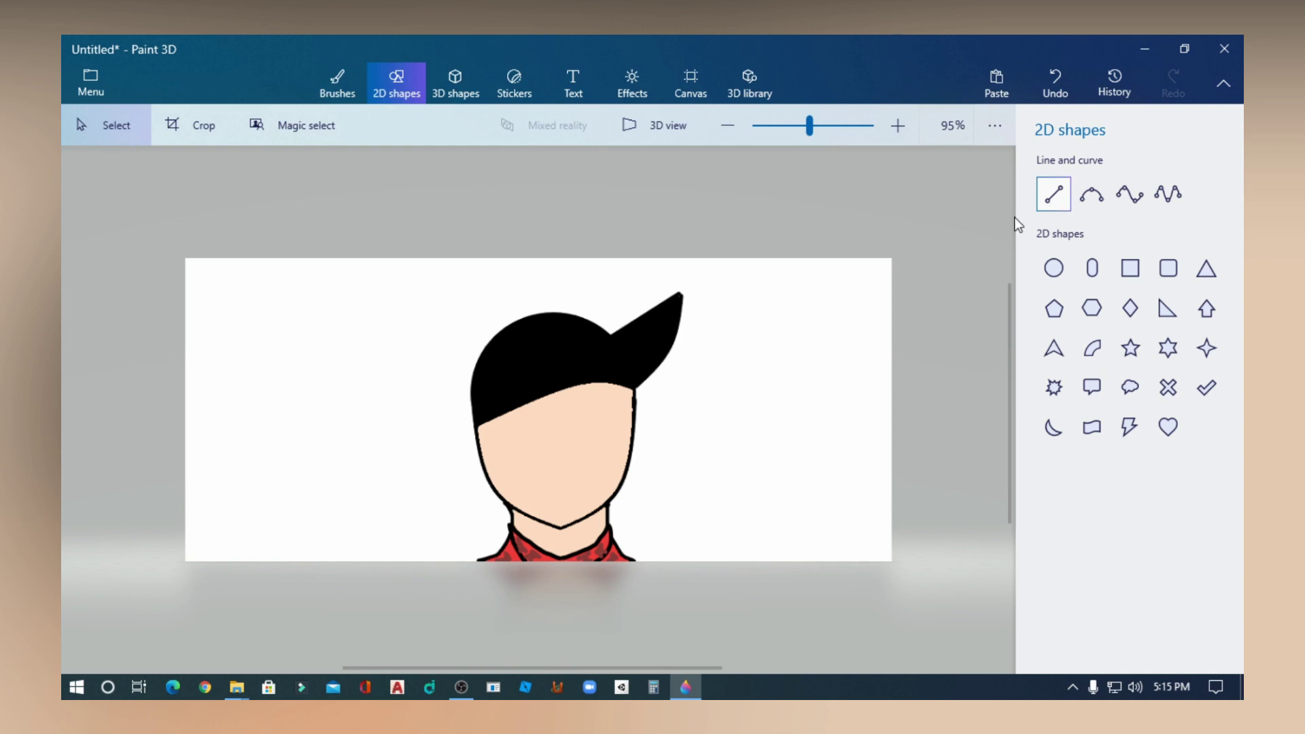
- Draw and commit a straight black line across the upper face
left_click(1053, 194)
scroll(495, 446, "up", 6)
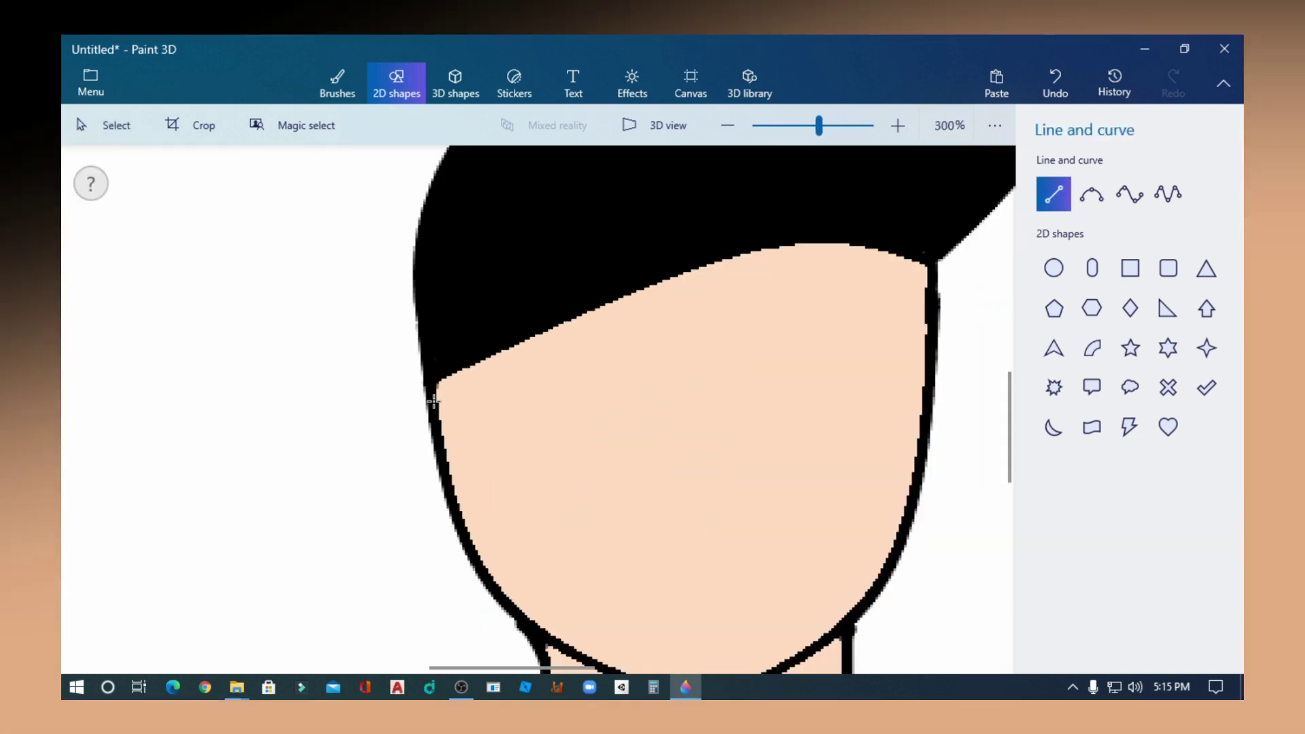
left_click_drag(437, 390, 929, 366)
left_click(1006, 236)
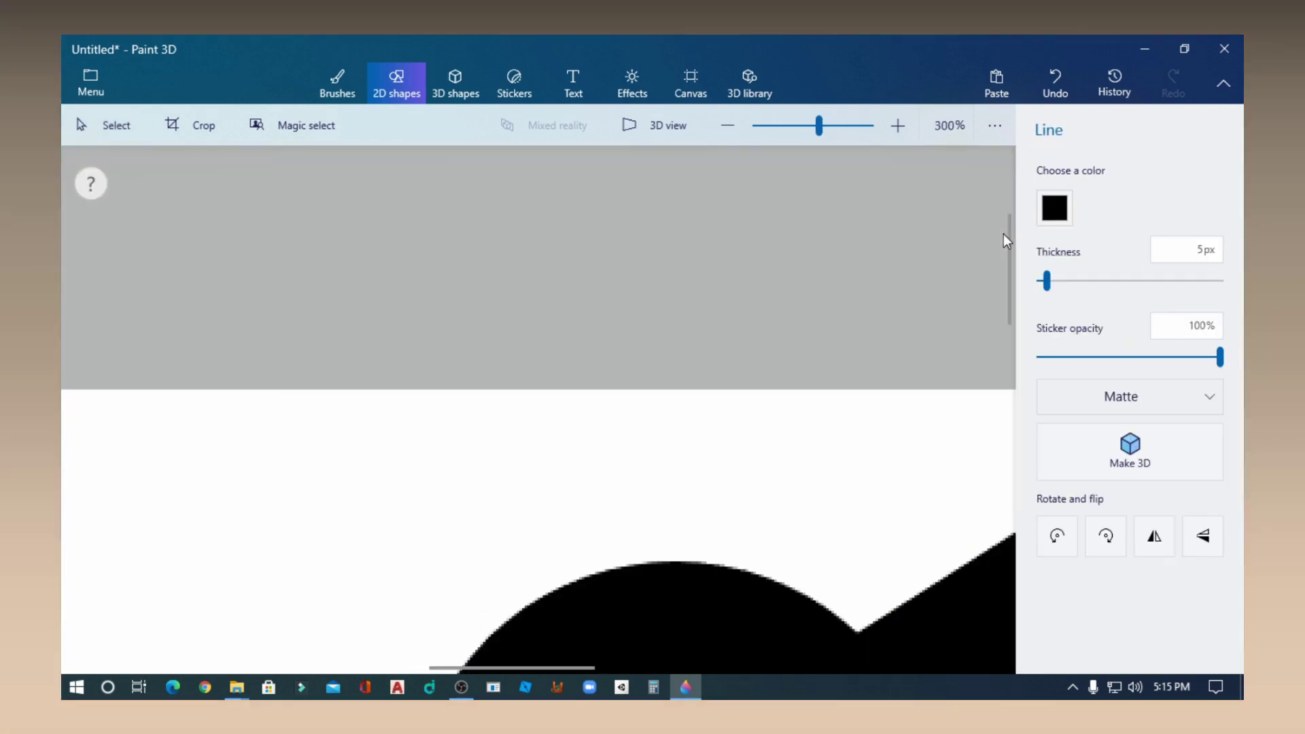
scroll(773, 386, "down", 3)
scroll(887, 530, "down", 2)
left_click(952, 485)
left_click_drag(1011, 309, 1020, 433)
scroll(799, 440, "up", 2)
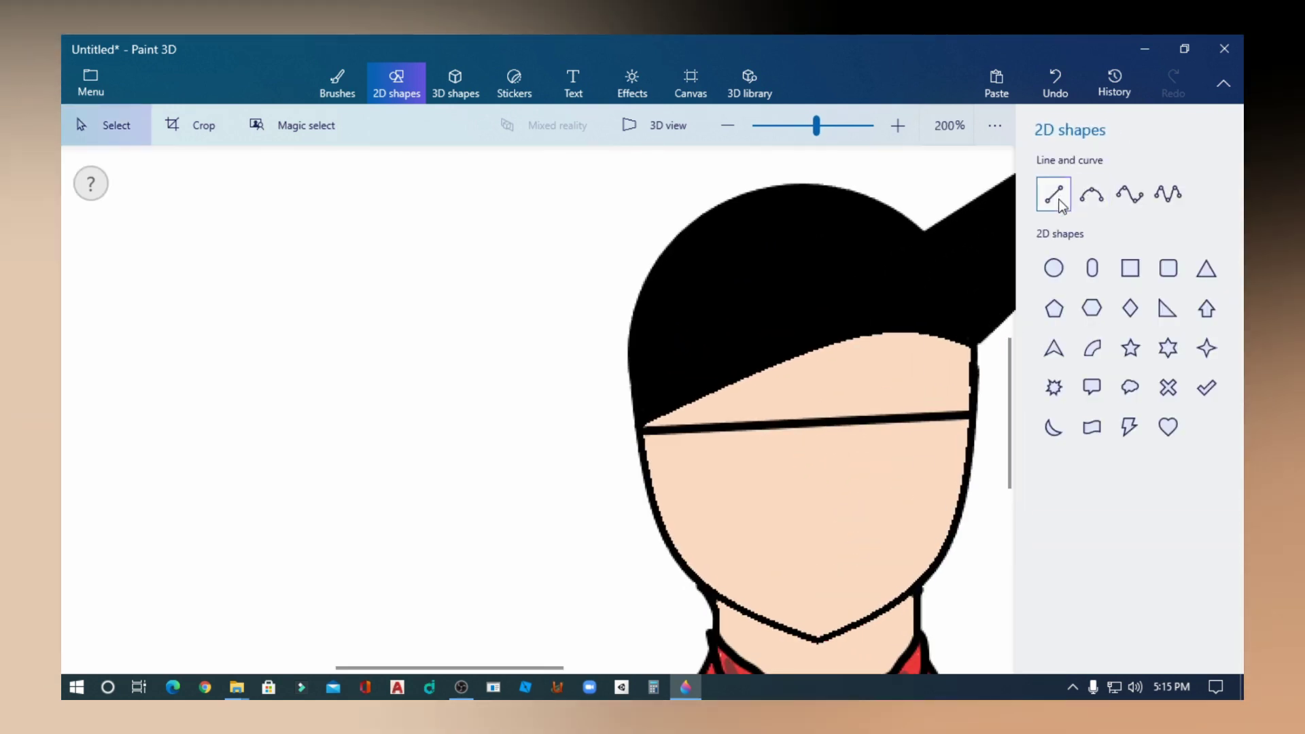
left_click(360, 95)
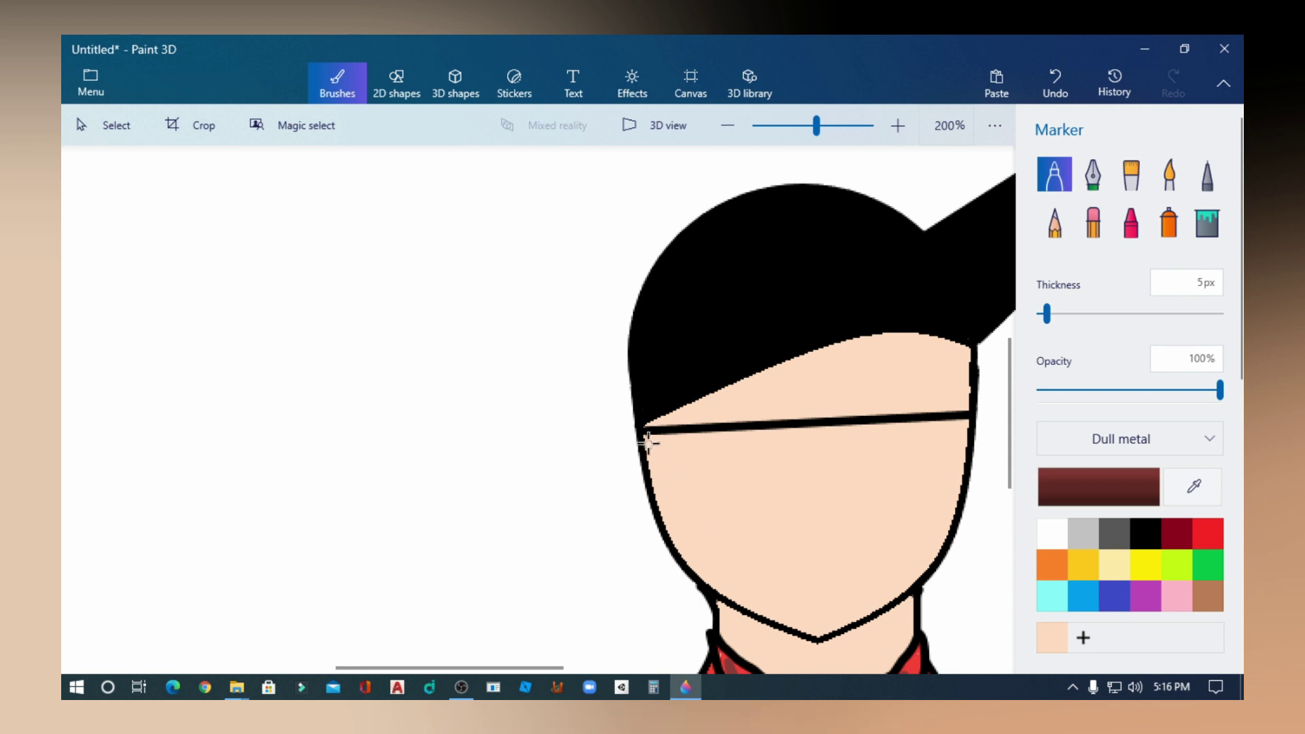
key("ctrl+z")
- Draw a wavy 5-point curve below the line and flip it horizontally and vertically
left_click_drag(646, 436, 967, 422)
left_click(1154, 536)
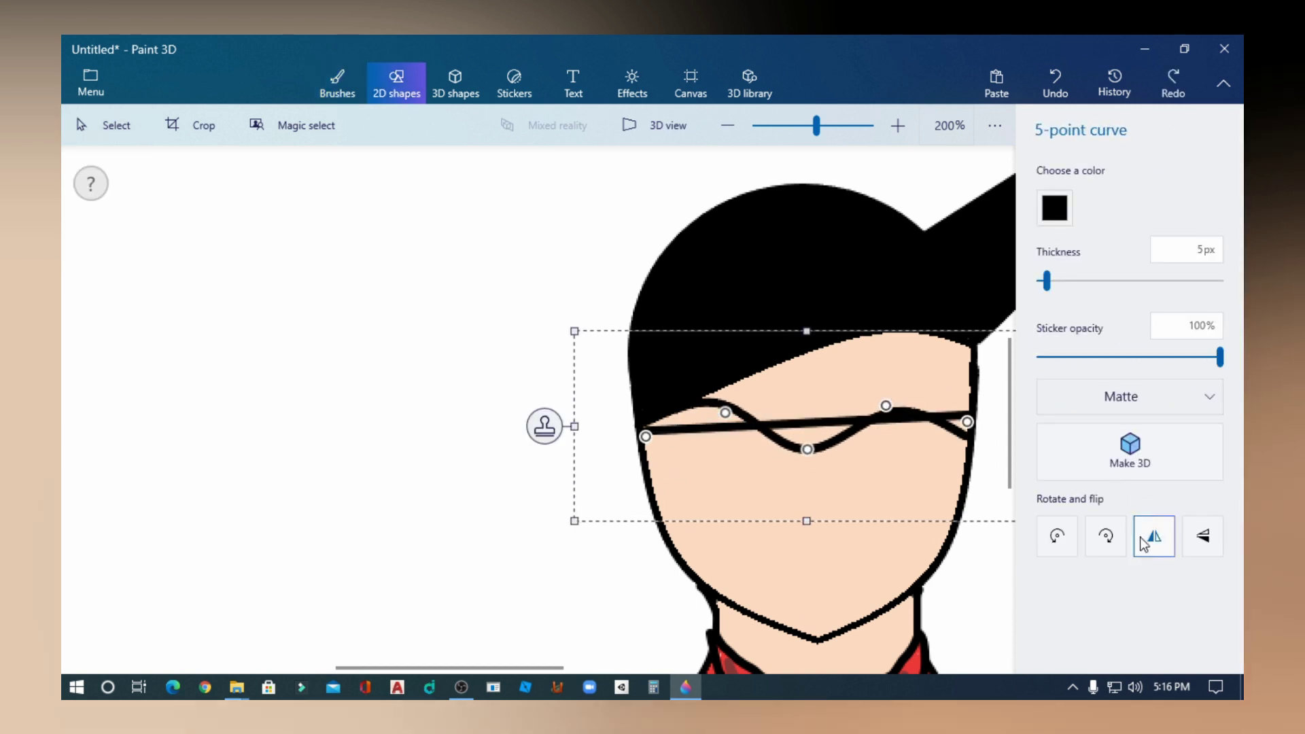
left_click(1201, 535)
mouse_move(725, 413)
left_mouse_down()
mouse_move(719, 445)
mouse_move(719, 373)
mouse_move(725, 393)
left_mouse_up()
left_click(1205, 543)
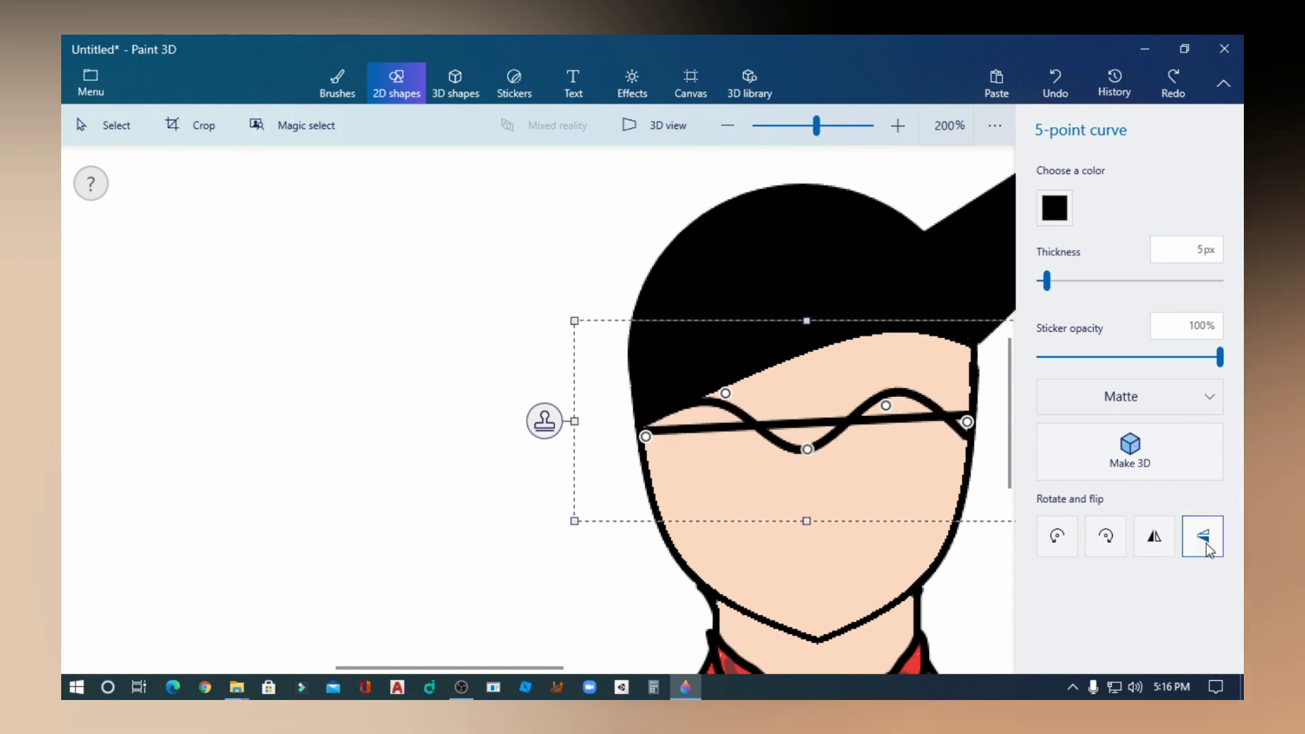
left_click(1154, 540)
- Drag the curve's points down into a W-shaped lens outline and commit it
left_click_drag(725, 393, 748, 525)
left_click_drag(806, 446, 810, 446)
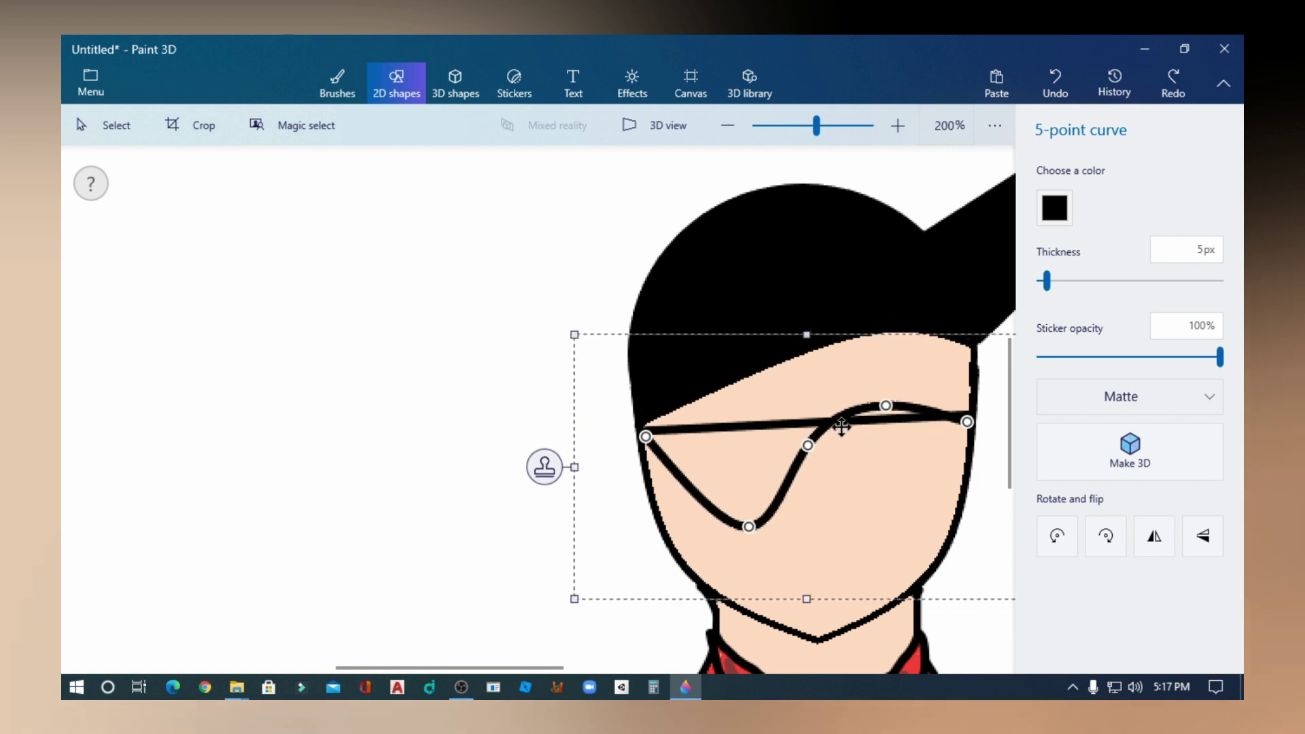
left_click_drag(885, 405, 881, 515)
left_click_drag(748, 524, 741, 529)
left_click_drag(805, 442, 799, 447)
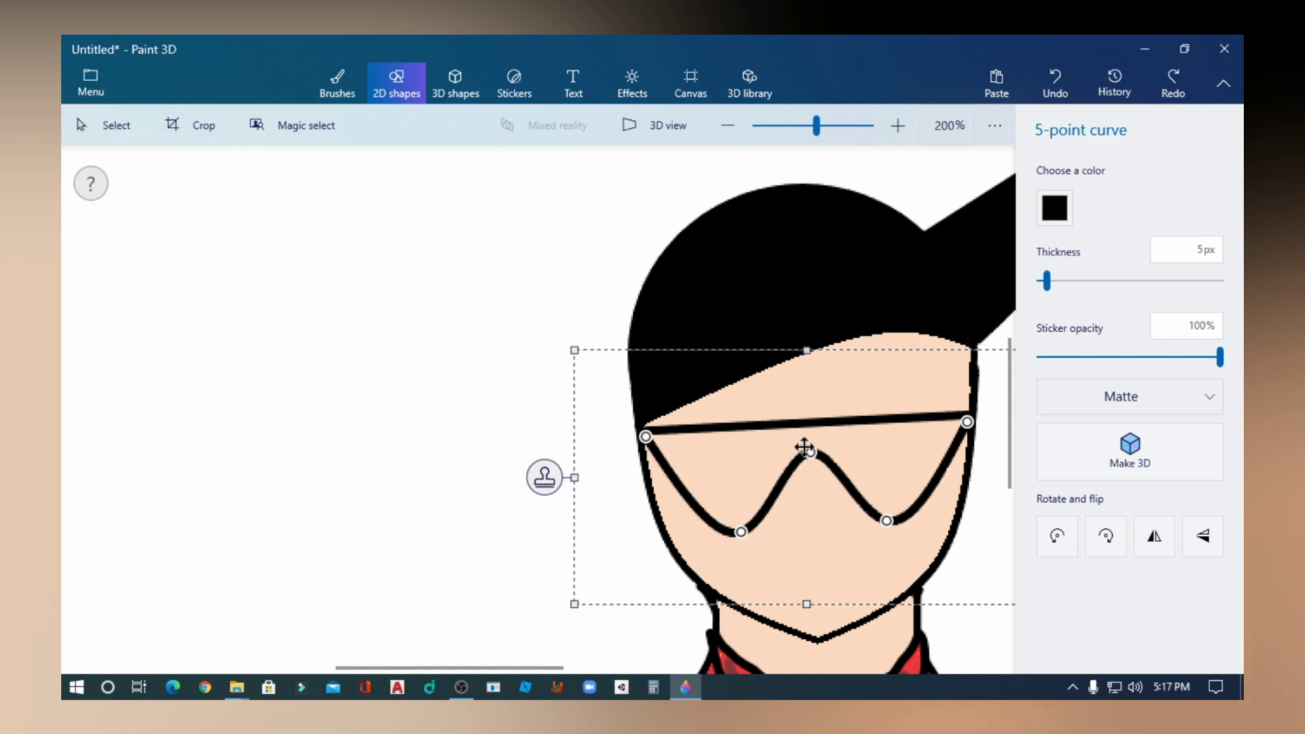
left_click(591, 295)
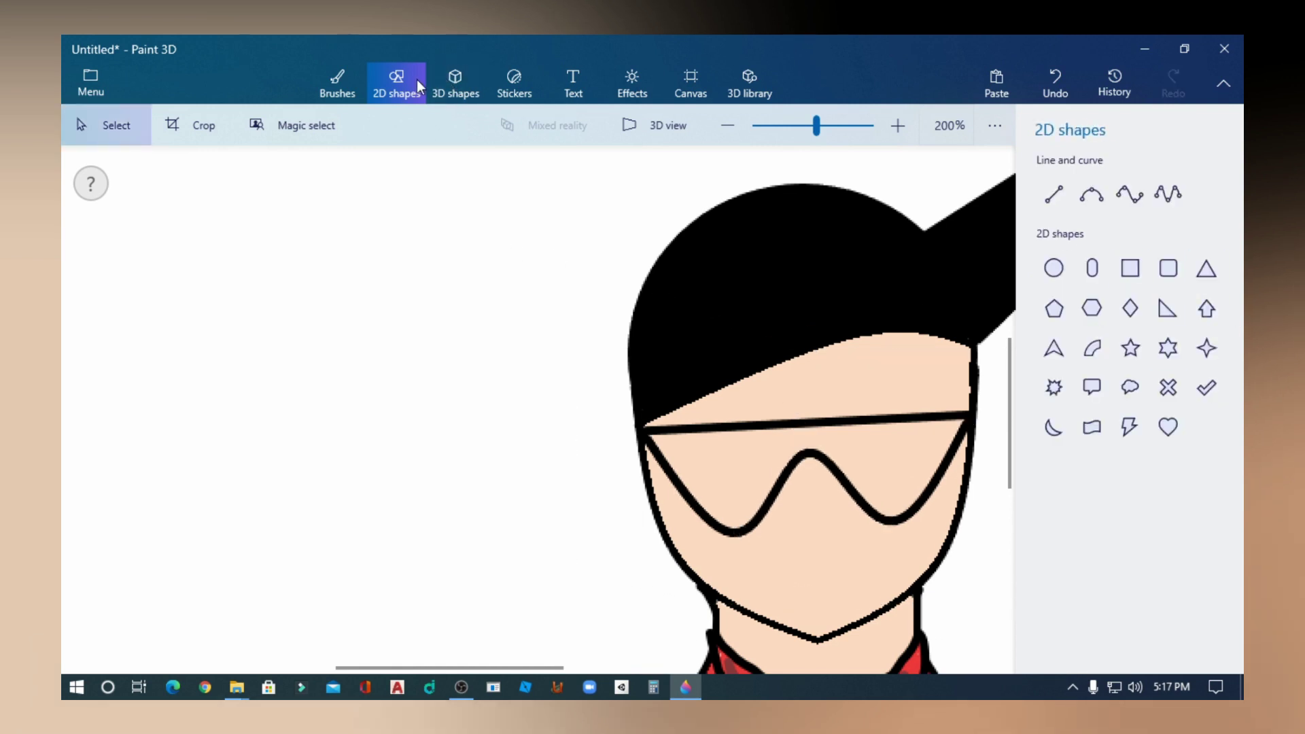
- Bucket-fill the sunglasses lenses solid black
left_click(337, 83)
left_click(1207, 223)
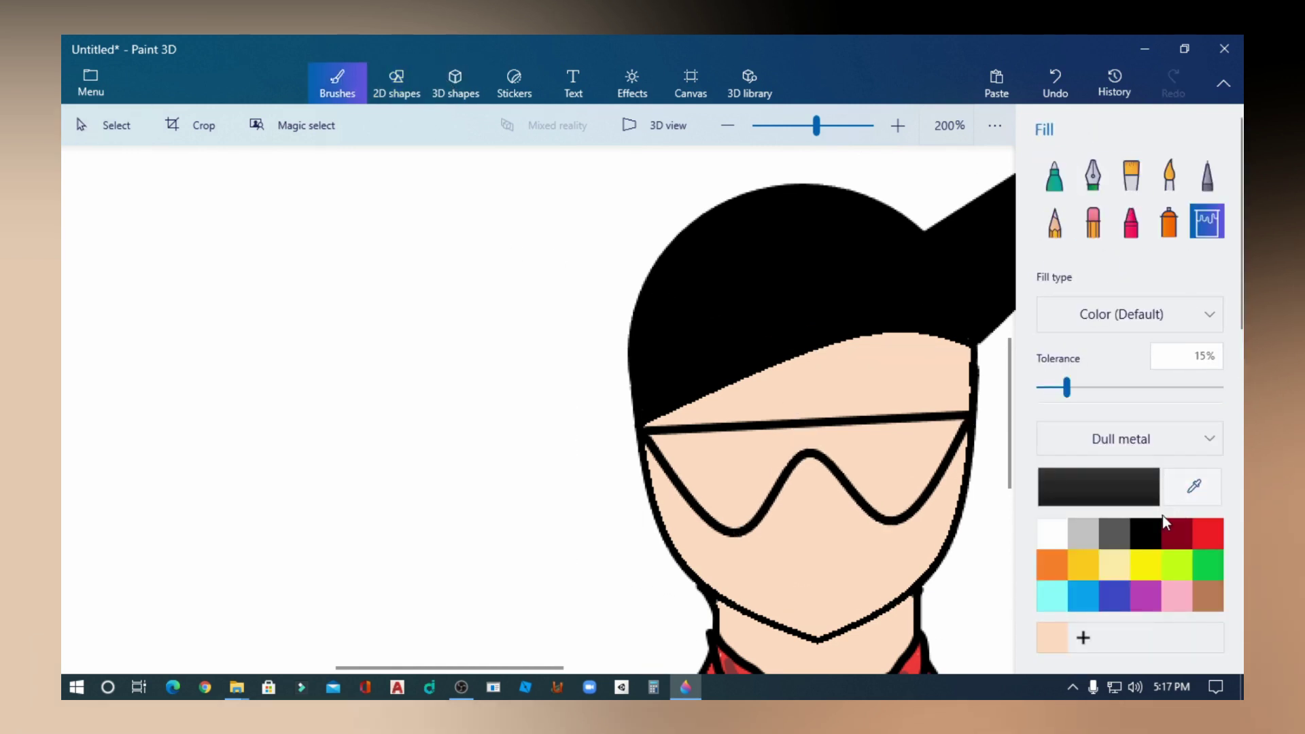
left_click(871, 466)
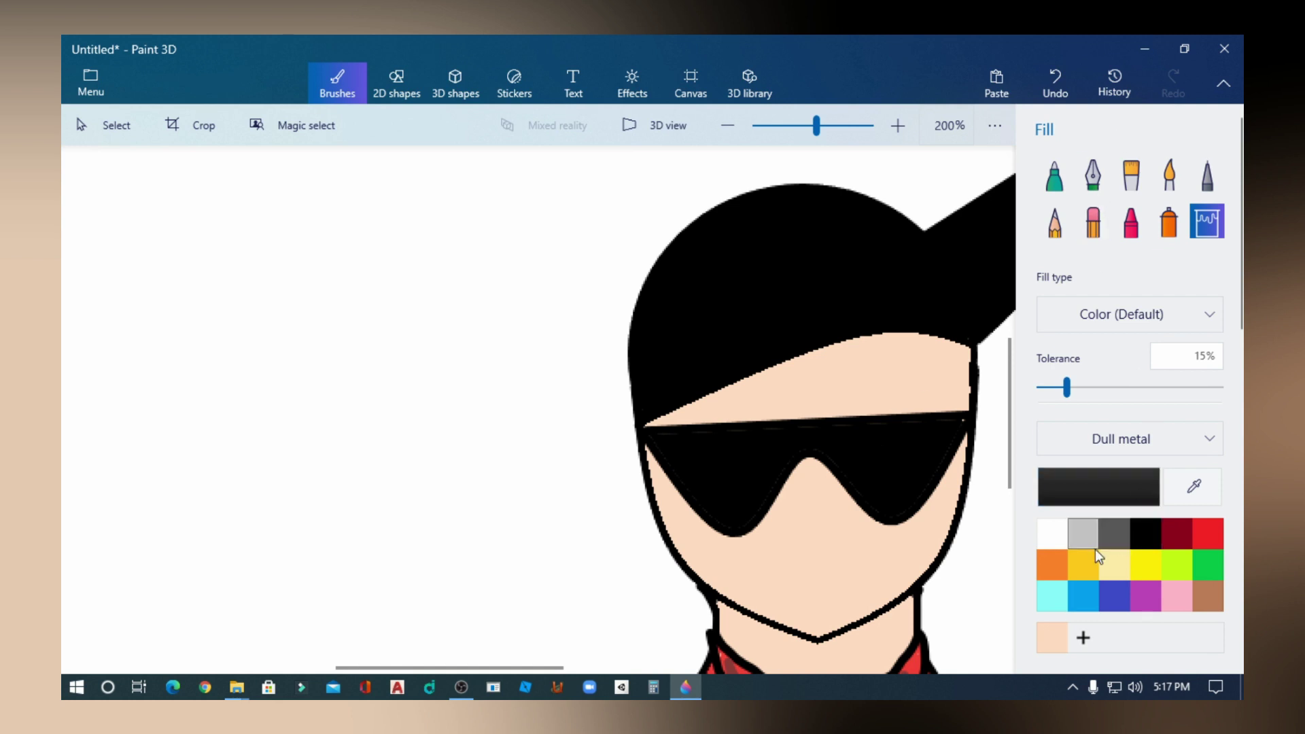
left_click(1064, 180)
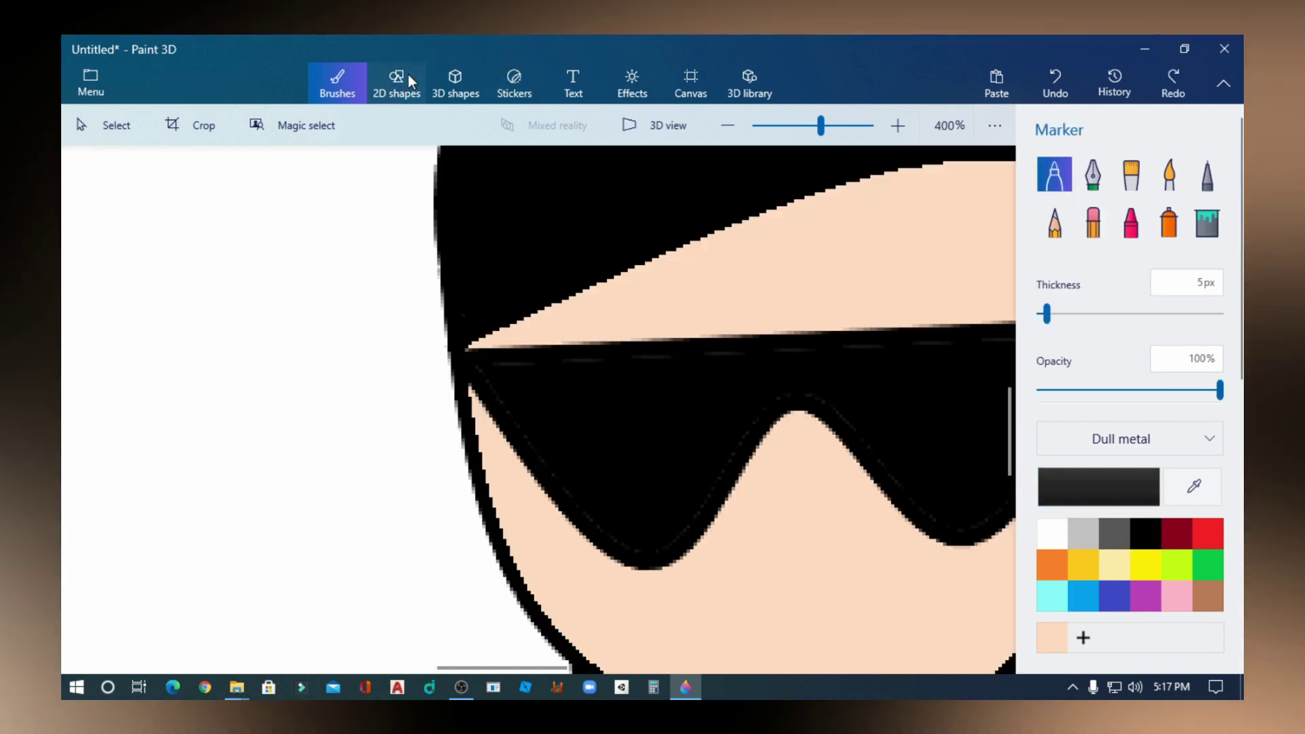
- Add and commit a short diagonal nose stroke below the glasses
left_click(408, 76)
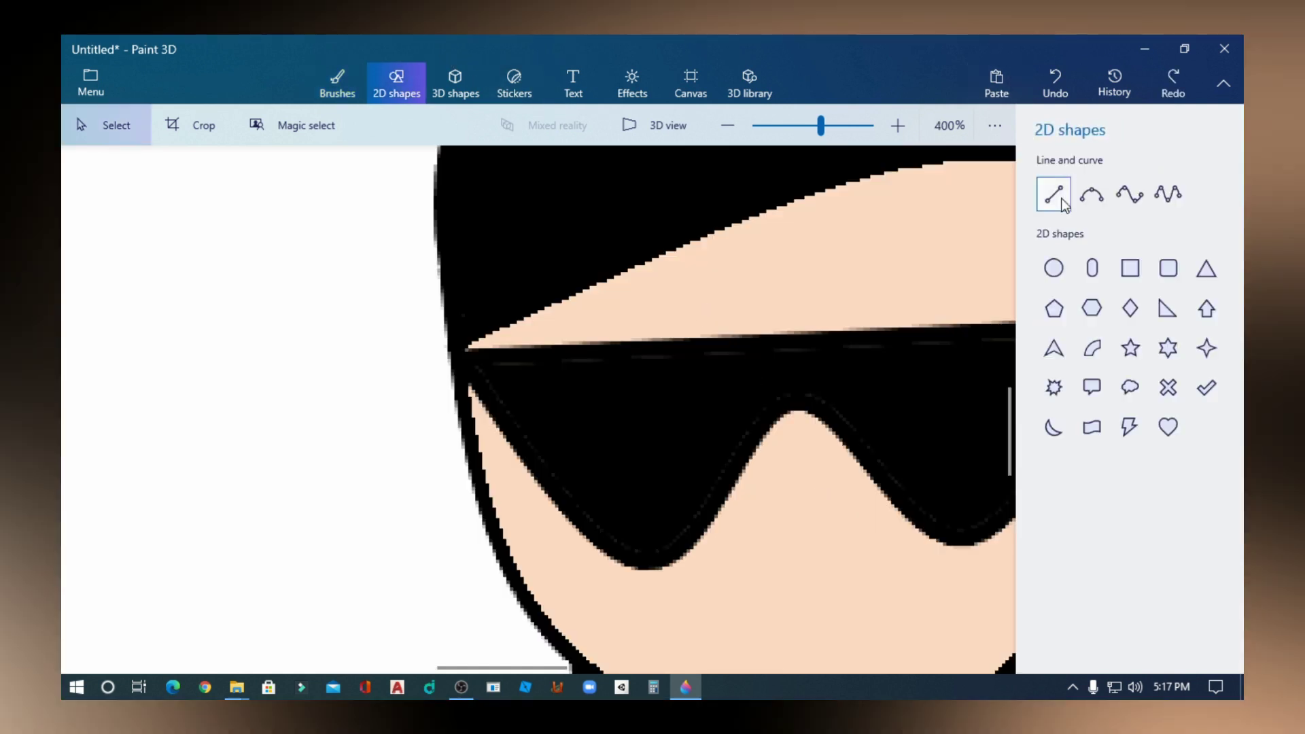
left_click(437, 569)
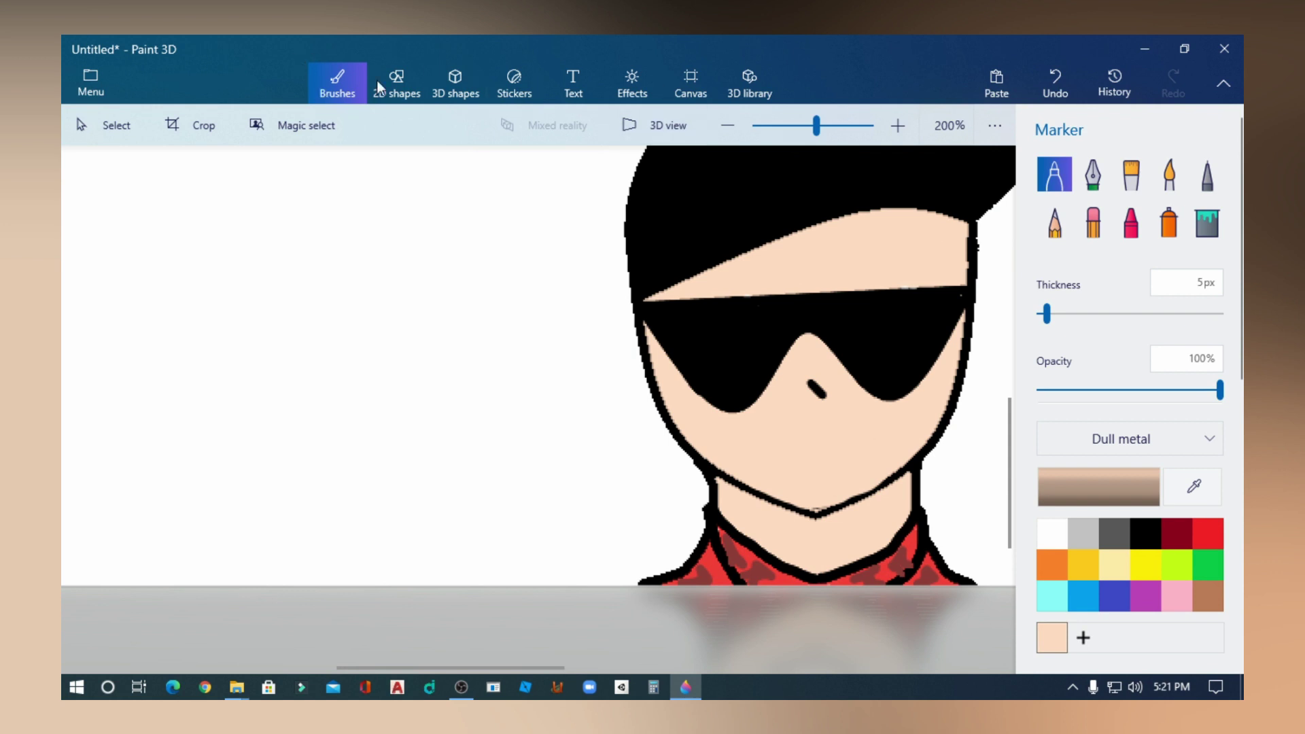
left_click(380, 85)
left_click(1092, 193)
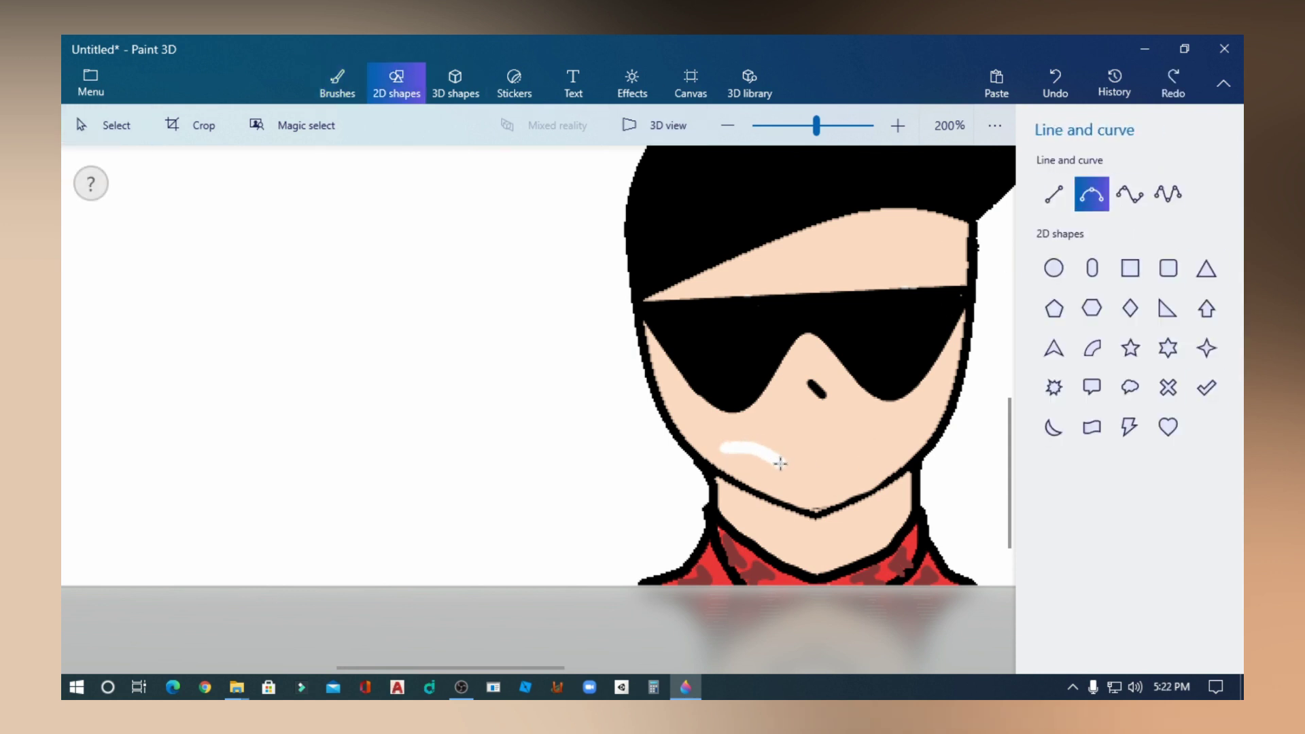
- Draw a downward-bending smile curve below the nose, colour it black and commit
mouse_move(778, 460)
left_mouse_down()
mouse_move(748, 466)
mouse_move(889, 462)
mouse_move(807, 475)
left_mouse_up()
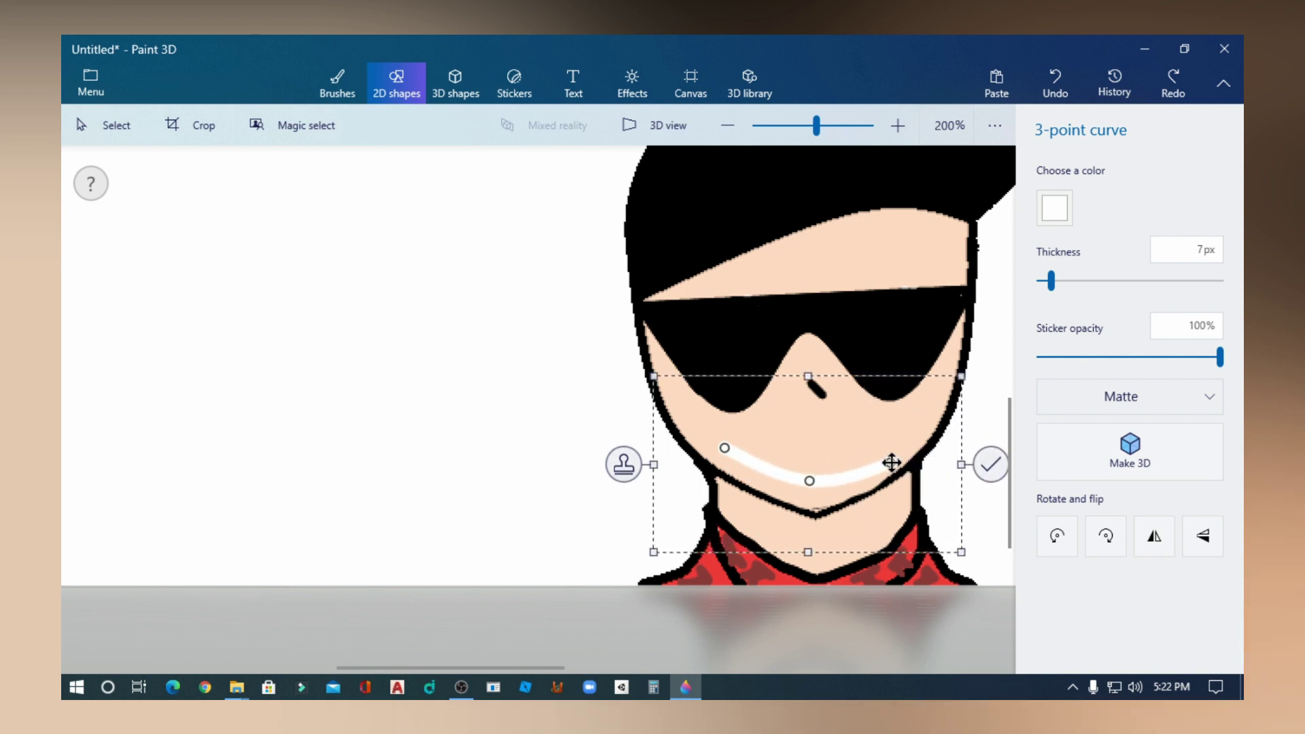
left_click_drag(891, 463, 891, 429)
left_click_drag(812, 478, 812, 466)
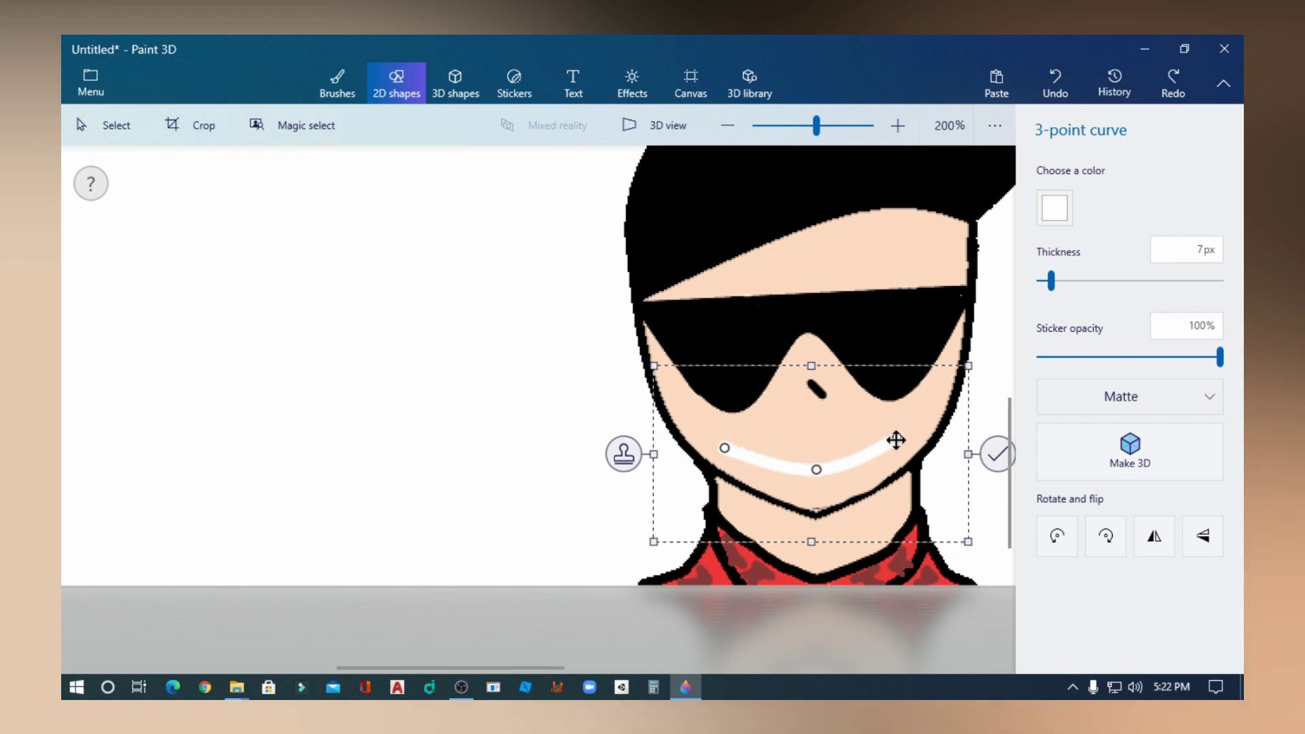
left_click_drag(895, 443, 864, 433)
left_click_drag(728, 446, 754, 440)
left_click(1054, 207)
left_click(1077, 270)
left_click_drag(863, 433, 865, 438)
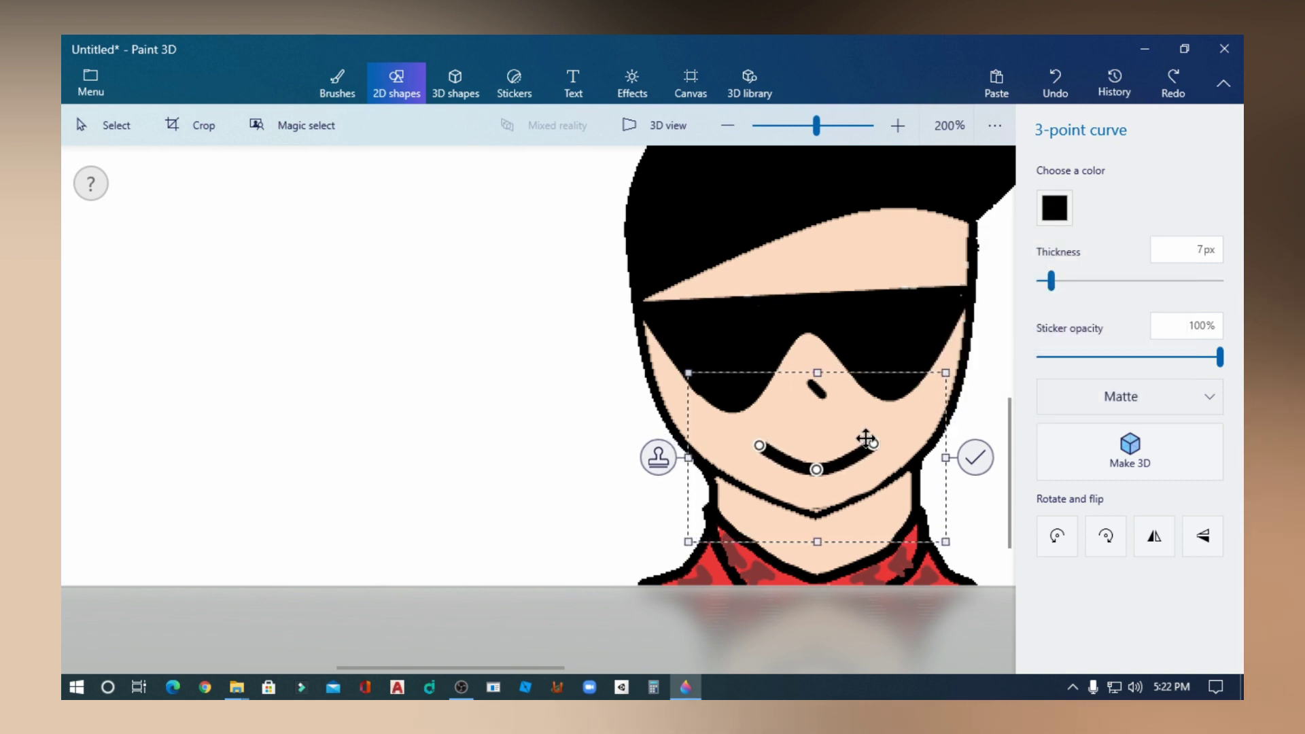
left_click(460, 496)
- Add a curved lower lip joining the smile's ends and delete the extra curve
left_click(1091, 195)
left_click_drag(751, 441, 769, 483)
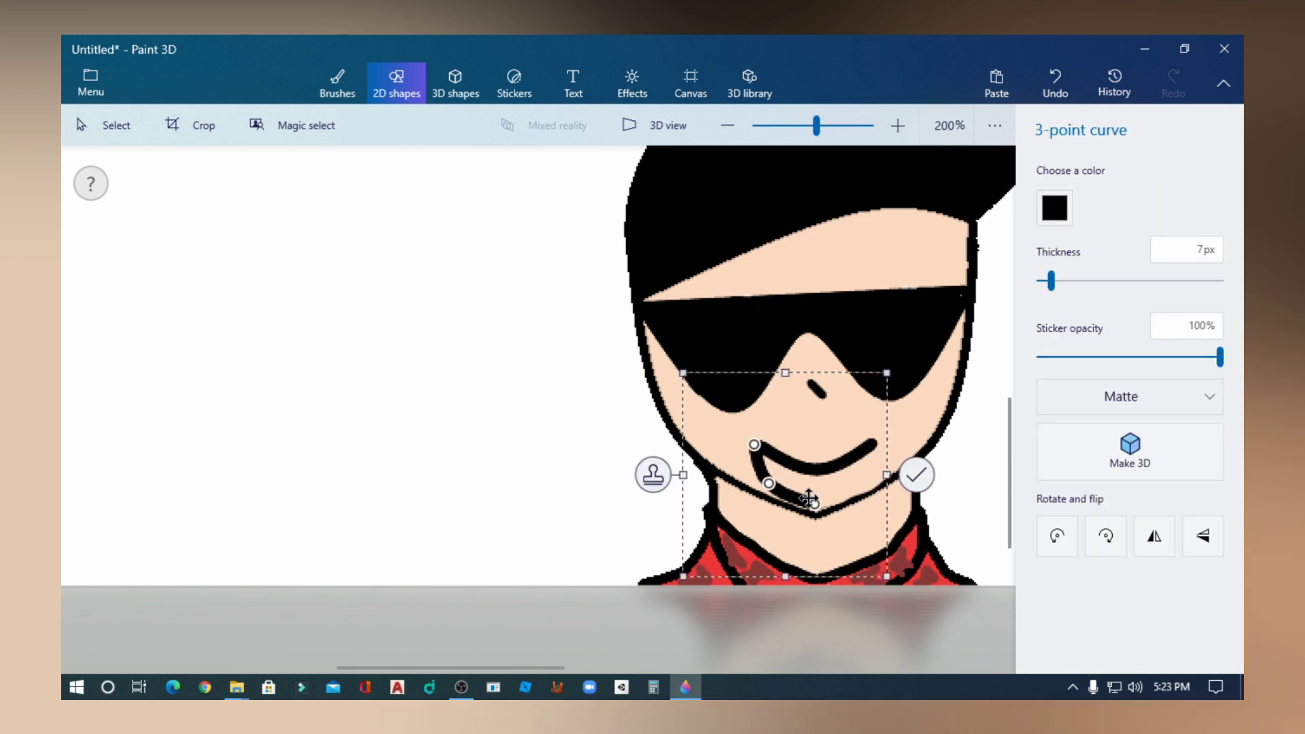
left_click(907, 472)
mouse_move(874, 444)
left_mouse_down()
mouse_move(819, 497)
mouse_move(858, 481)
left_mouse_up()
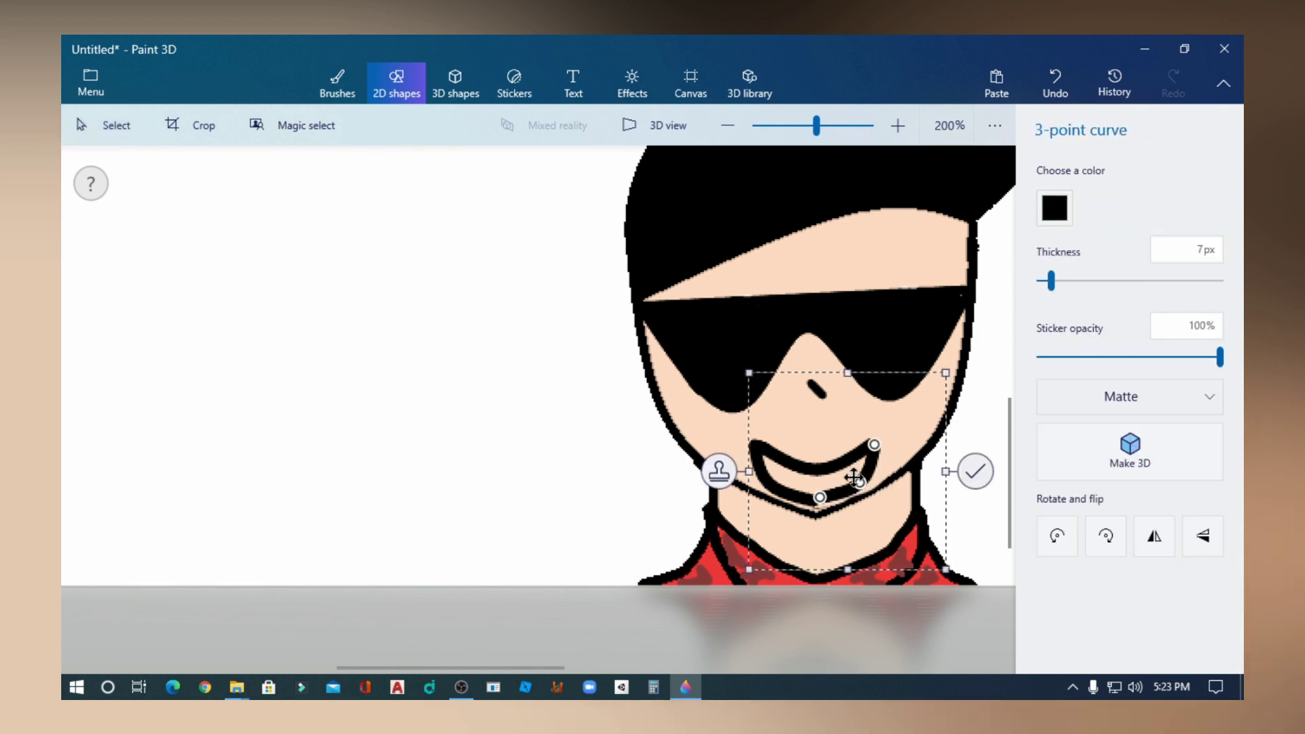
key("Delete")
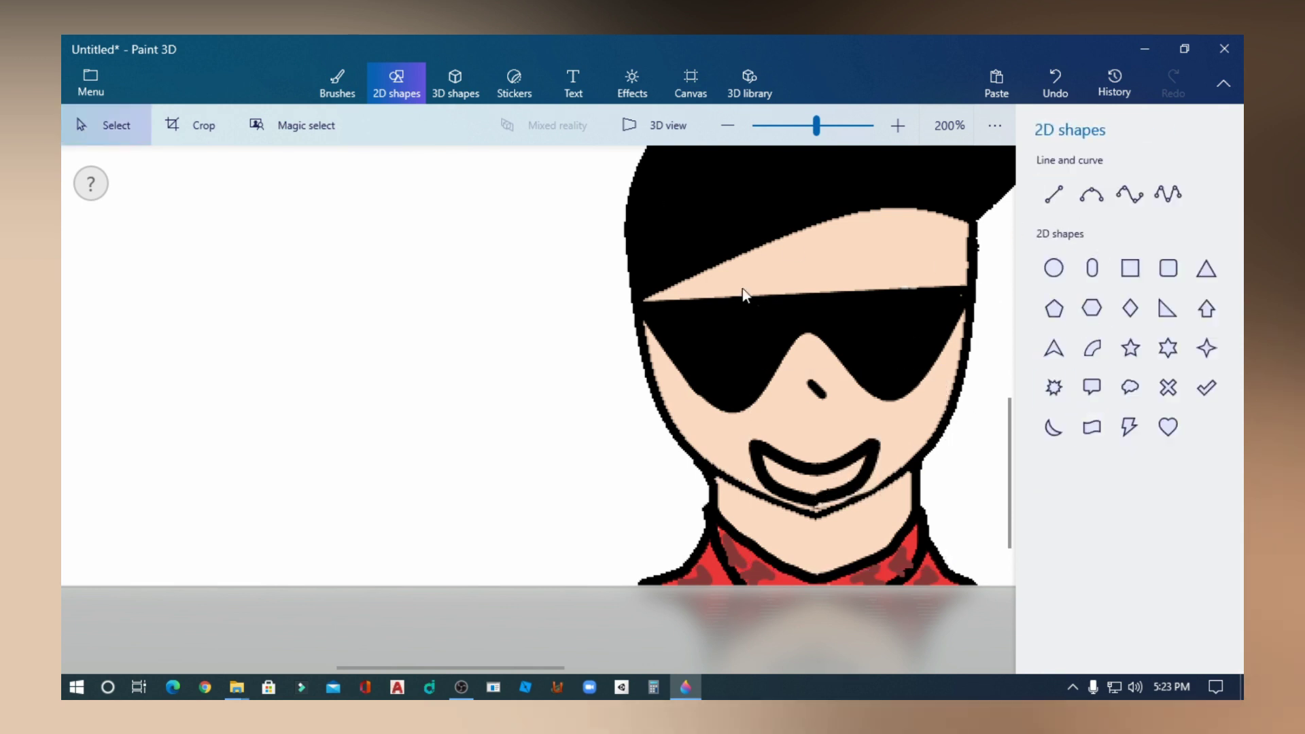
left_click(360, 88)
- Patch the lower-lip gap with black marker and fill the mouth interior solid black
left_click(1145, 532)
scroll(822, 503, "up", 5)
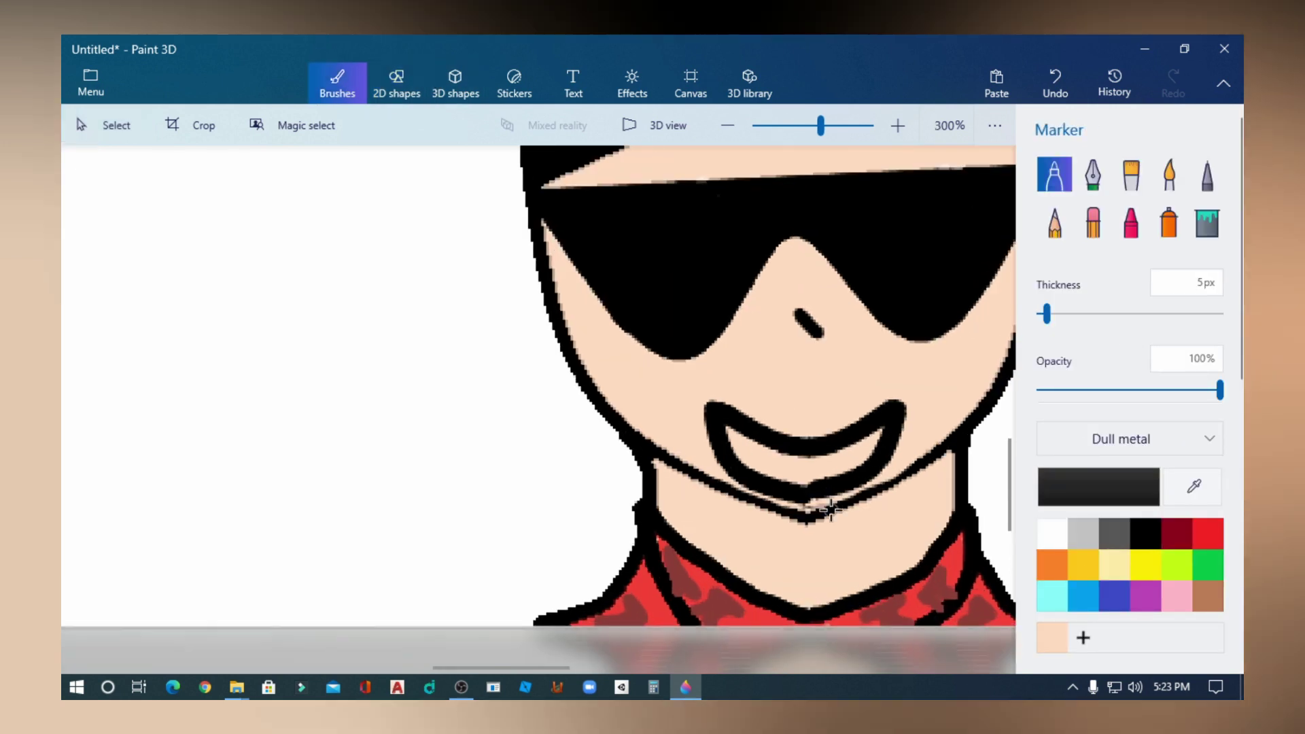
left_click(803, 477)
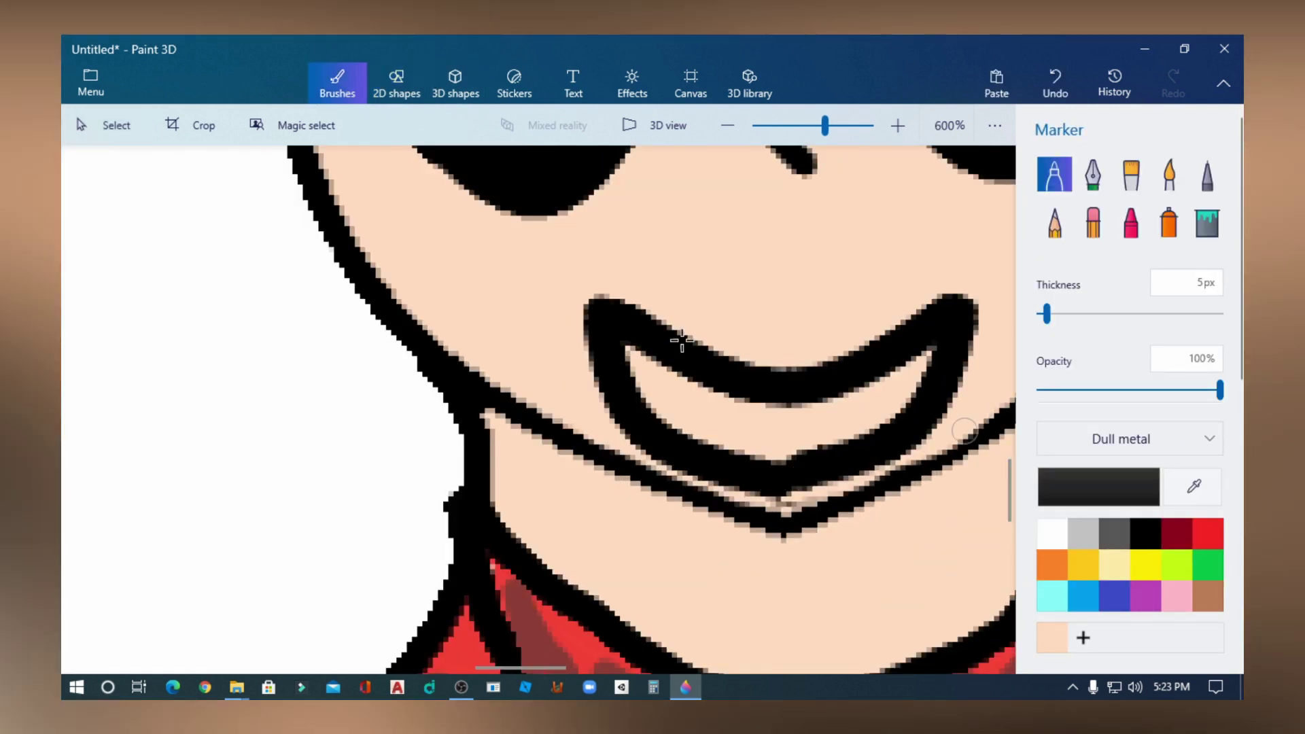
left_click(1211, 221)
left_click(815, 422)
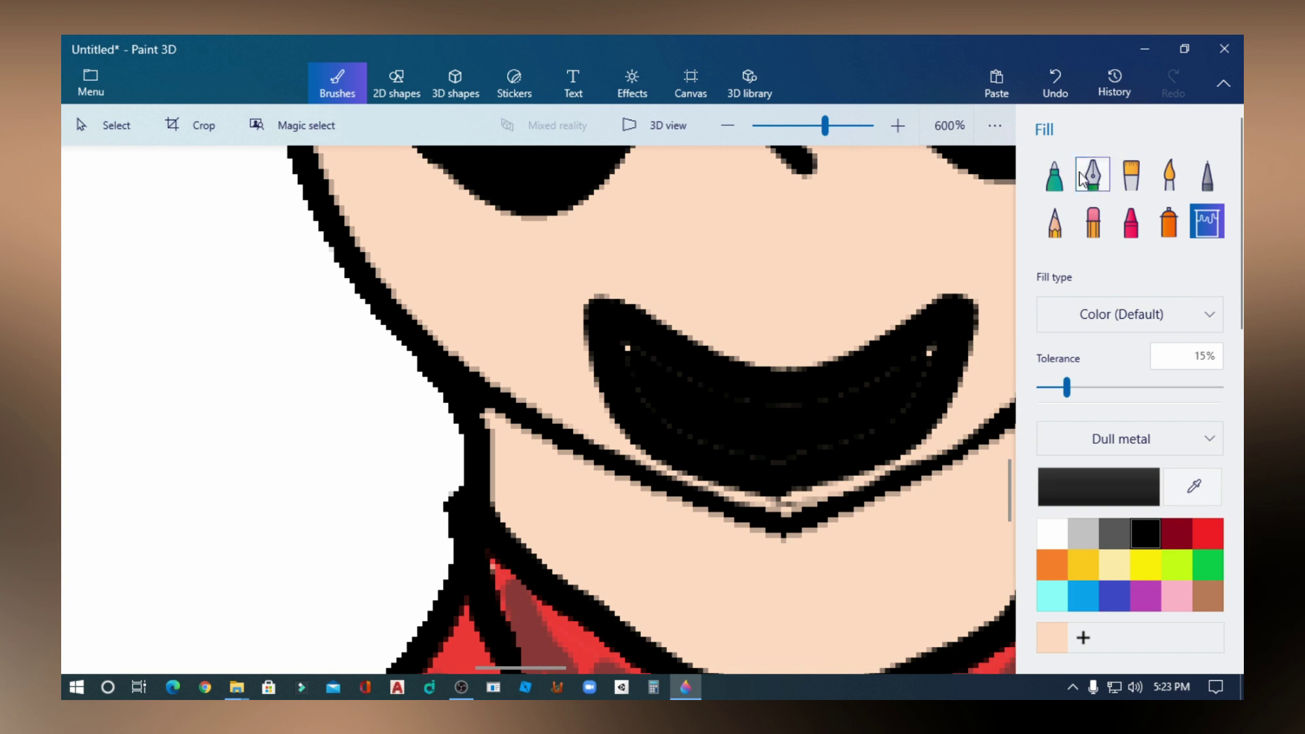
left_click(1054, 176)
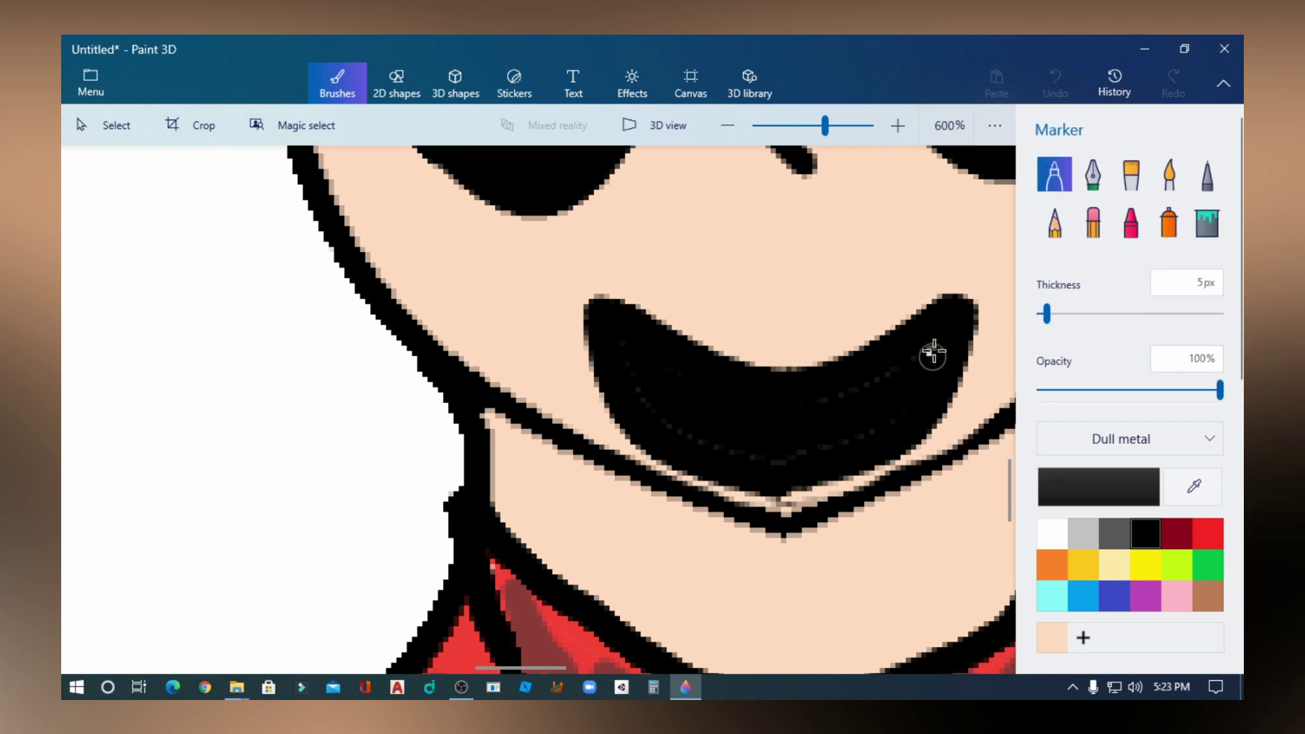
left_click(934, 351)
scroll(846, 302, "down", 1)
scroll(853, 308, "up", 2)
left_click(1083, 534)
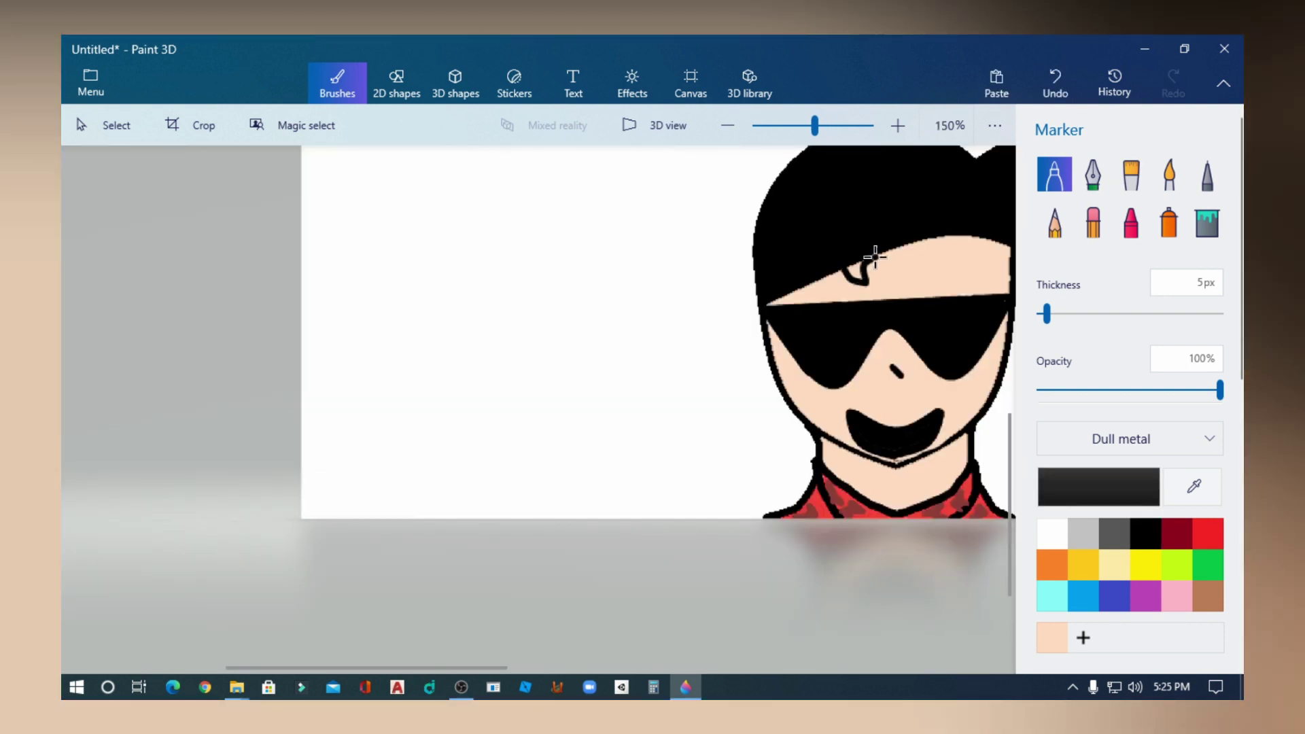
- Draw a hair strand on the forehead and fill two skin gaps in the fringe black
left_click_drag(835, 279, 817, 280)
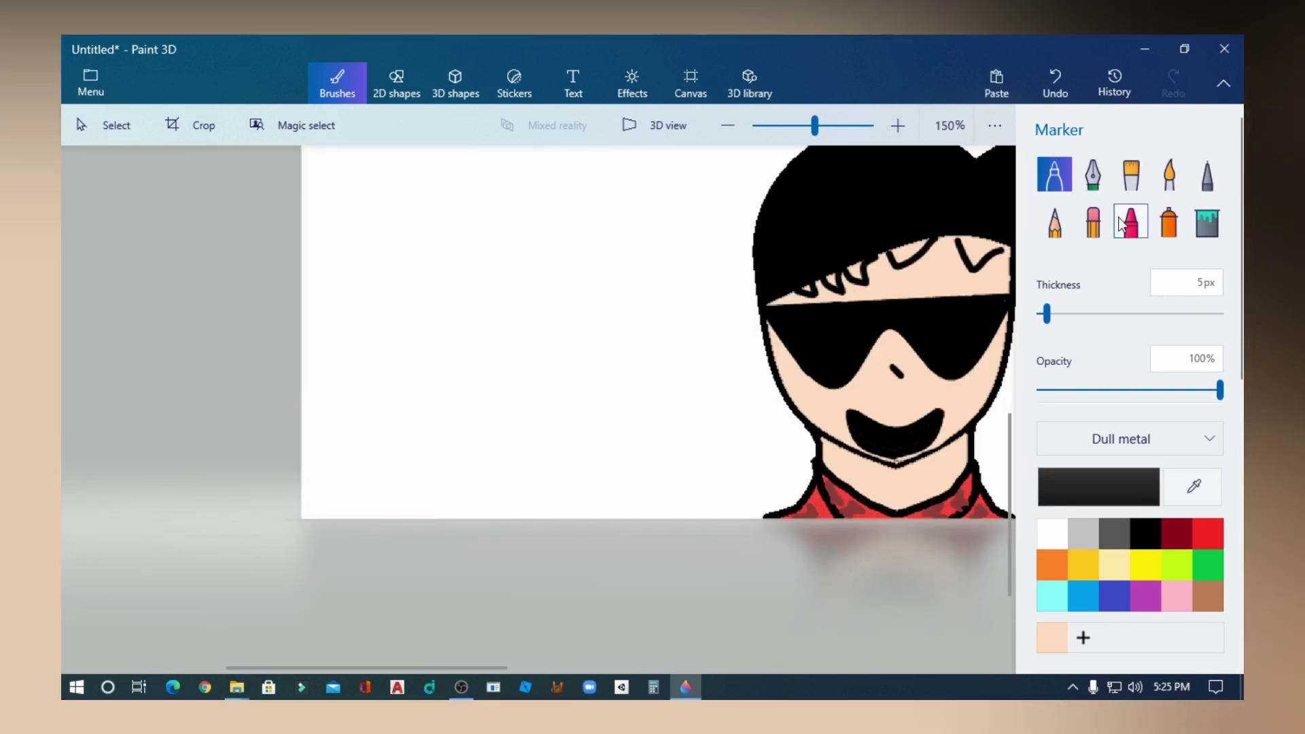
left_click(1206, 222)
scroll(825, 291, "up", 5)
left_click(1054, 175)
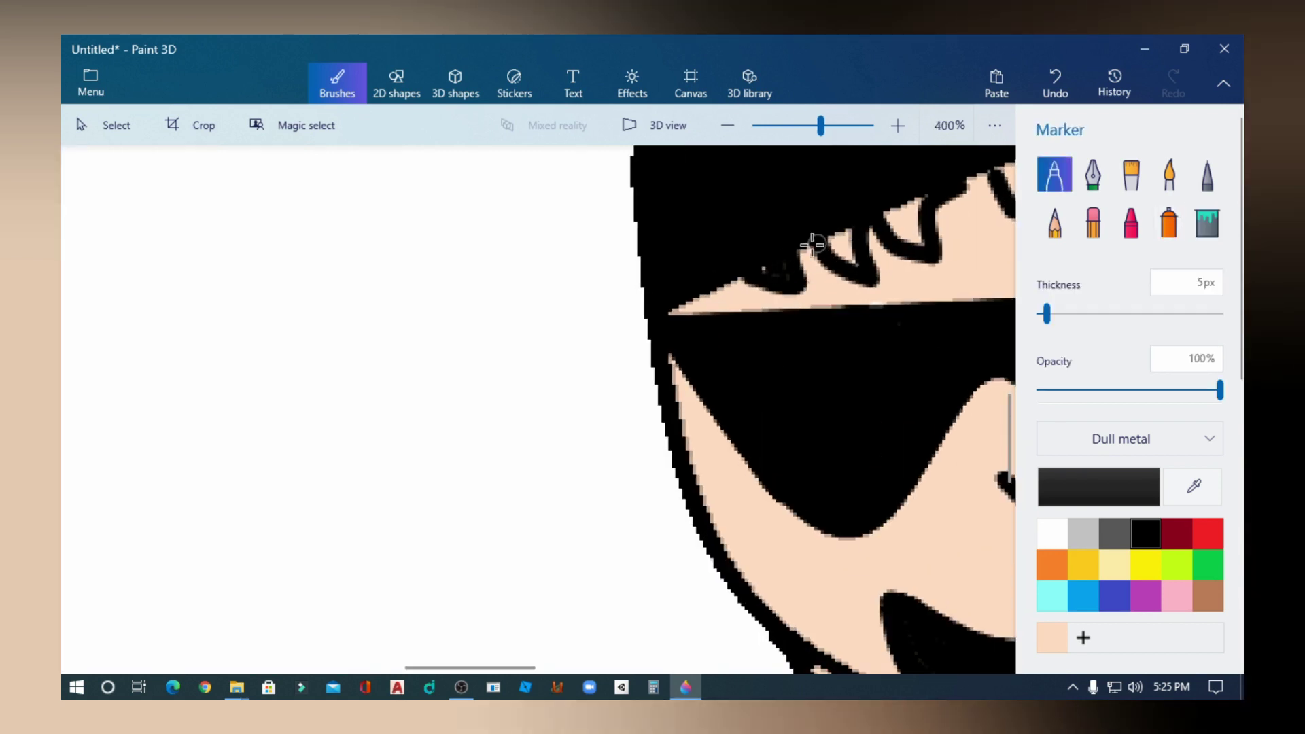
left_click(1212, 226)
left_click(843, 250)
left_click(906, 222)
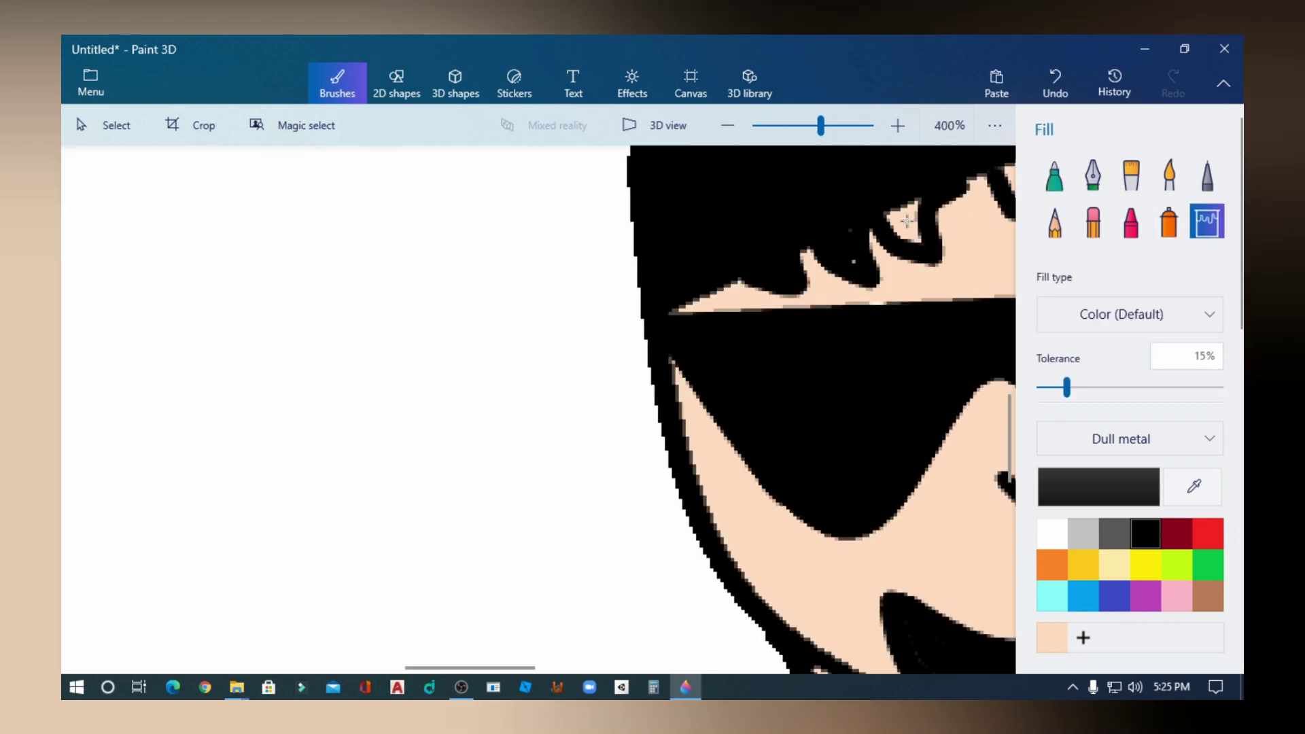
right_click(905, 224)
left_click(902, 220)
scroll(902, 219, "down", 4)
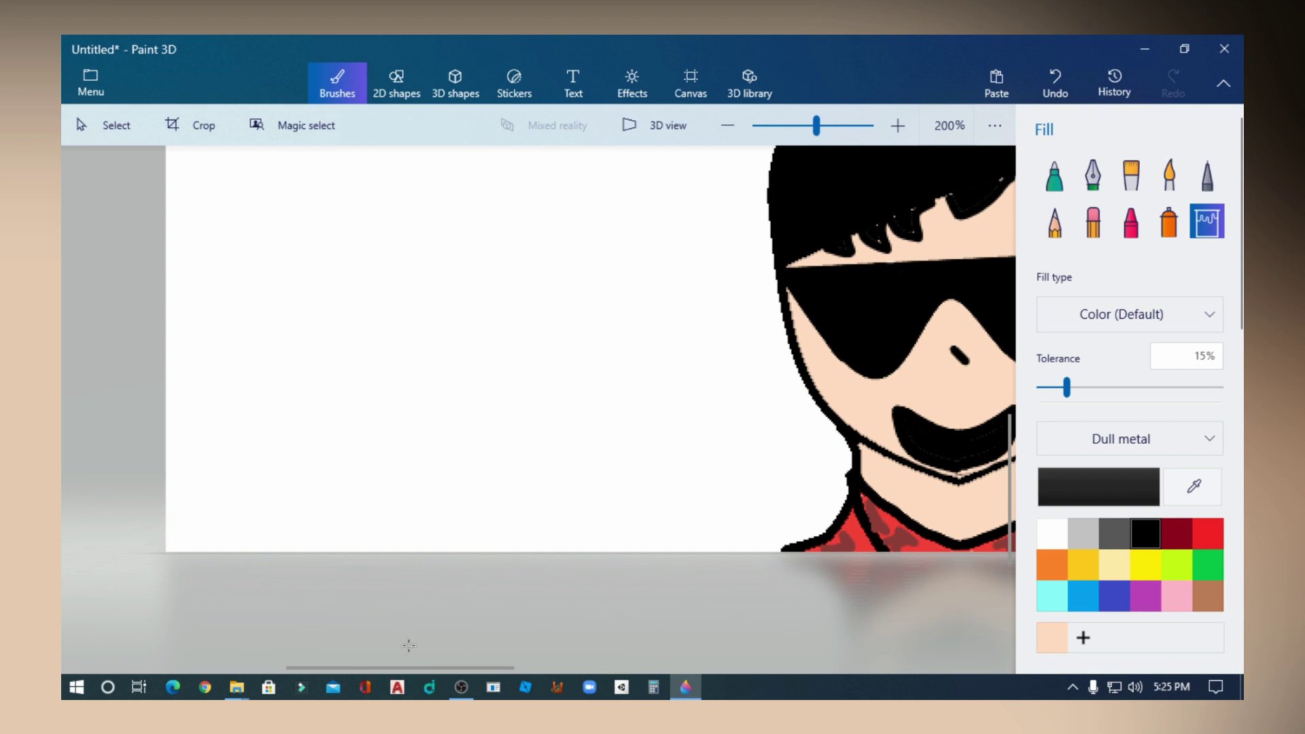
left_click_drag(417, 667, 544, 667)
scroll(837, 220, "up", 4)
key("ctrl+z")
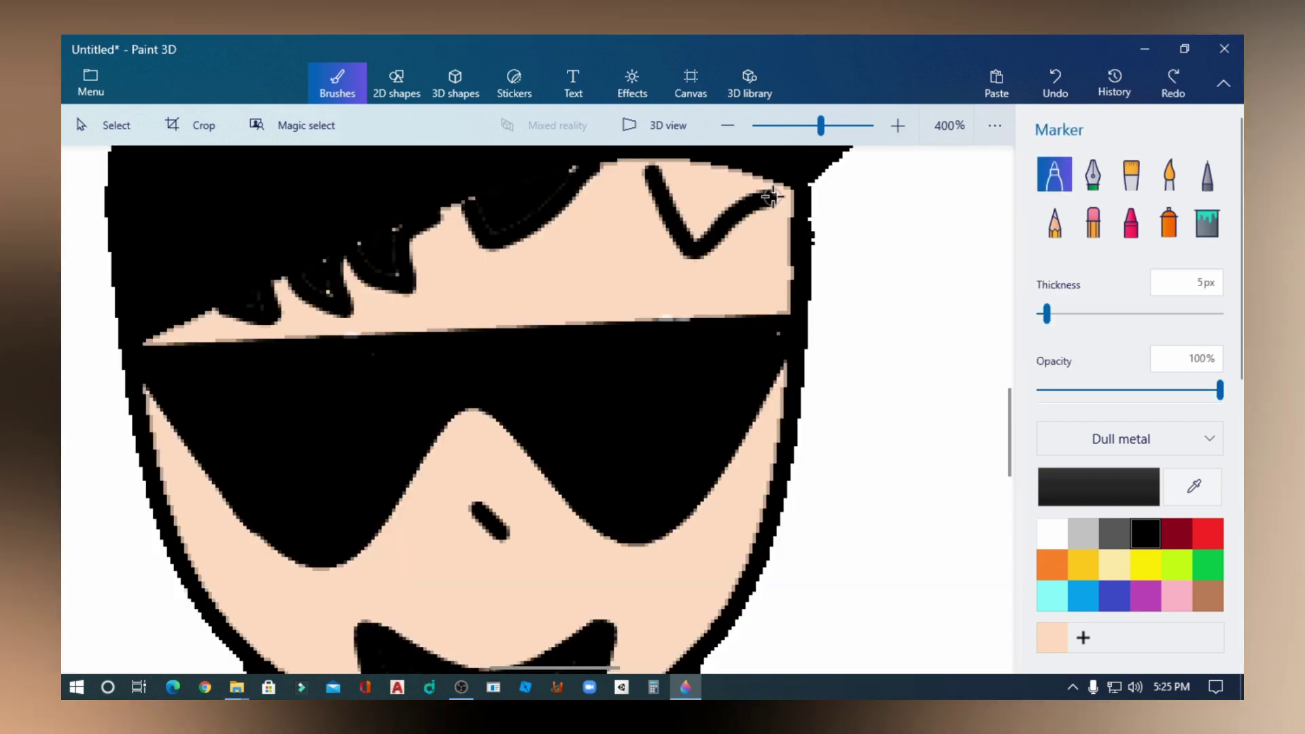
- Extend marker strokes to join hair spikes and darken the fringe edge
left_click_drag(773, 197, 775, 181)
mouse_move(656, 161)
left_mouse_down()
mouse_move(586, 178)
mouse_move(623, 196)
mouse_move(652, 174)
left_mouse_up()
left_click_drag(416, 243, 467, 219)
mouse_move(195, 320)
left_mouse_down()
mouse_move(218, 325)
mouse_move(230, 312)
left_mouse_up()
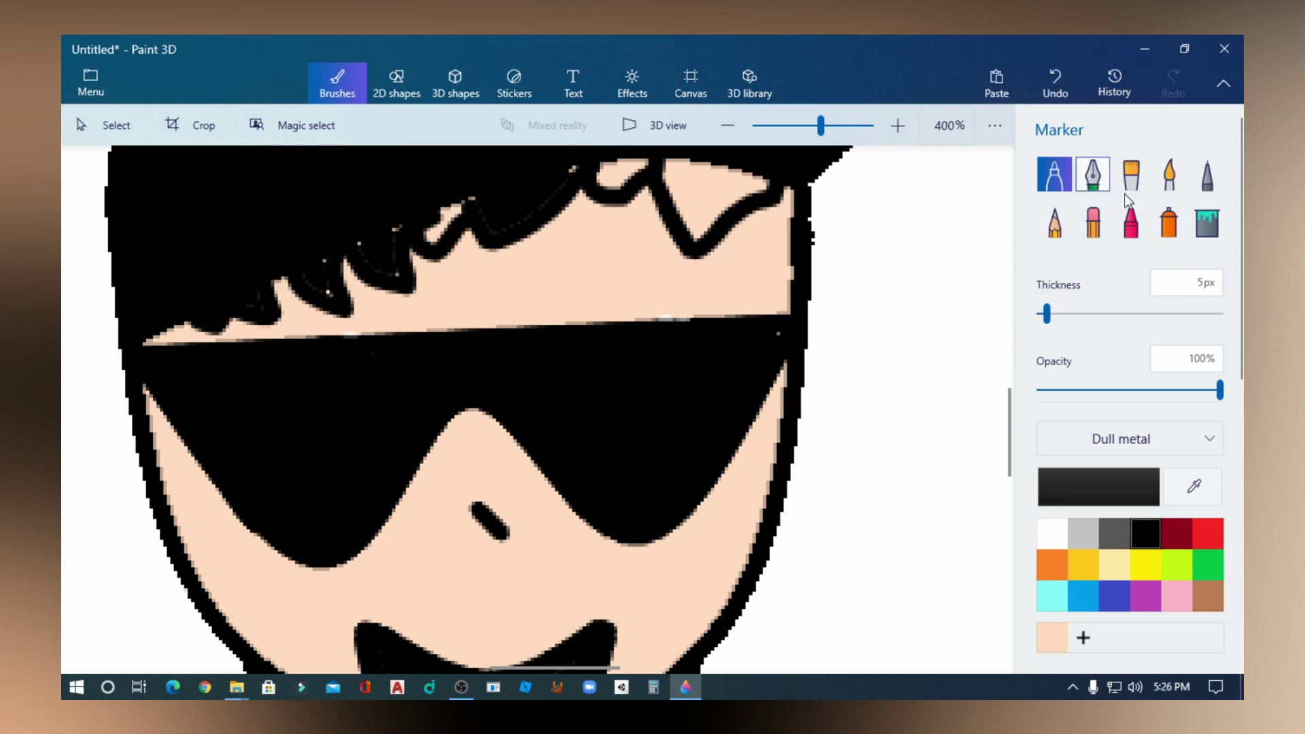
- Fill the small and triangular hair gaps black and mark over the remaining light specks
left_click(1207, 223)
left_click(609, 190)
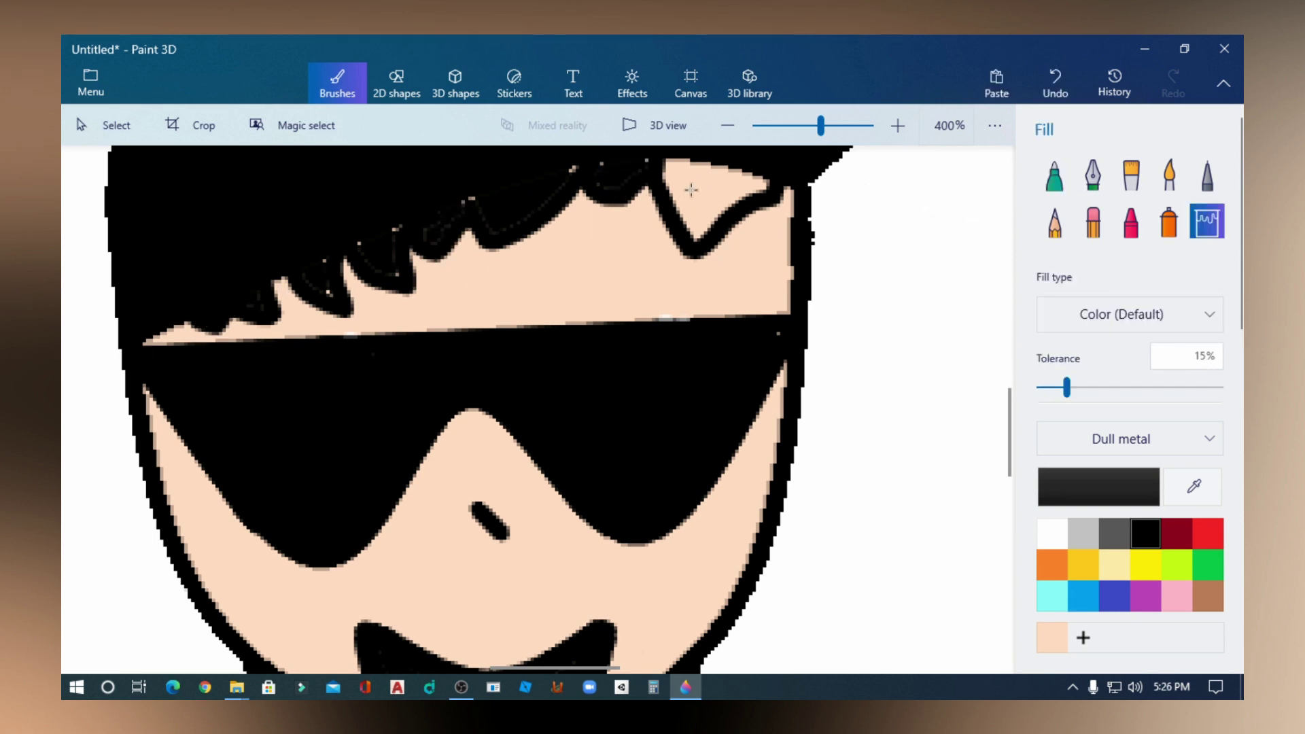
left_click(691, 190)
left_click(1054, 174)
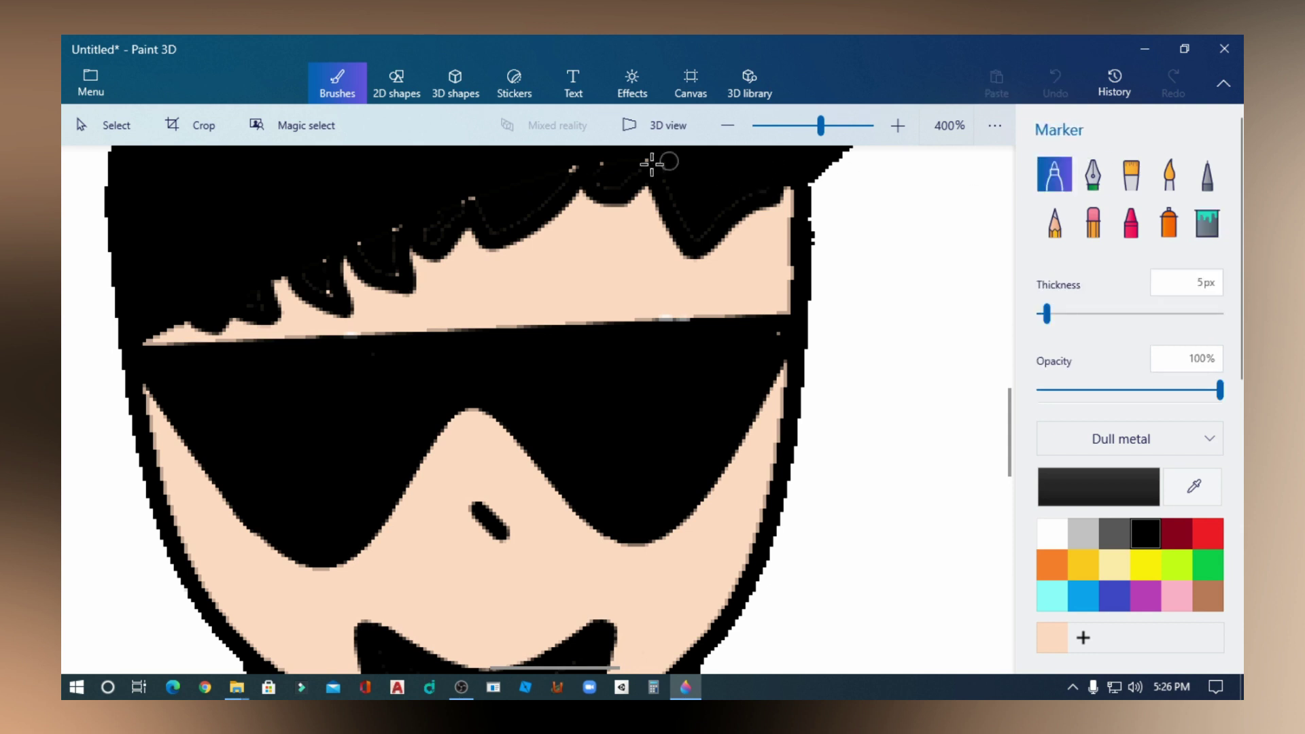
left_click_drag(637, 161, 553, 173)
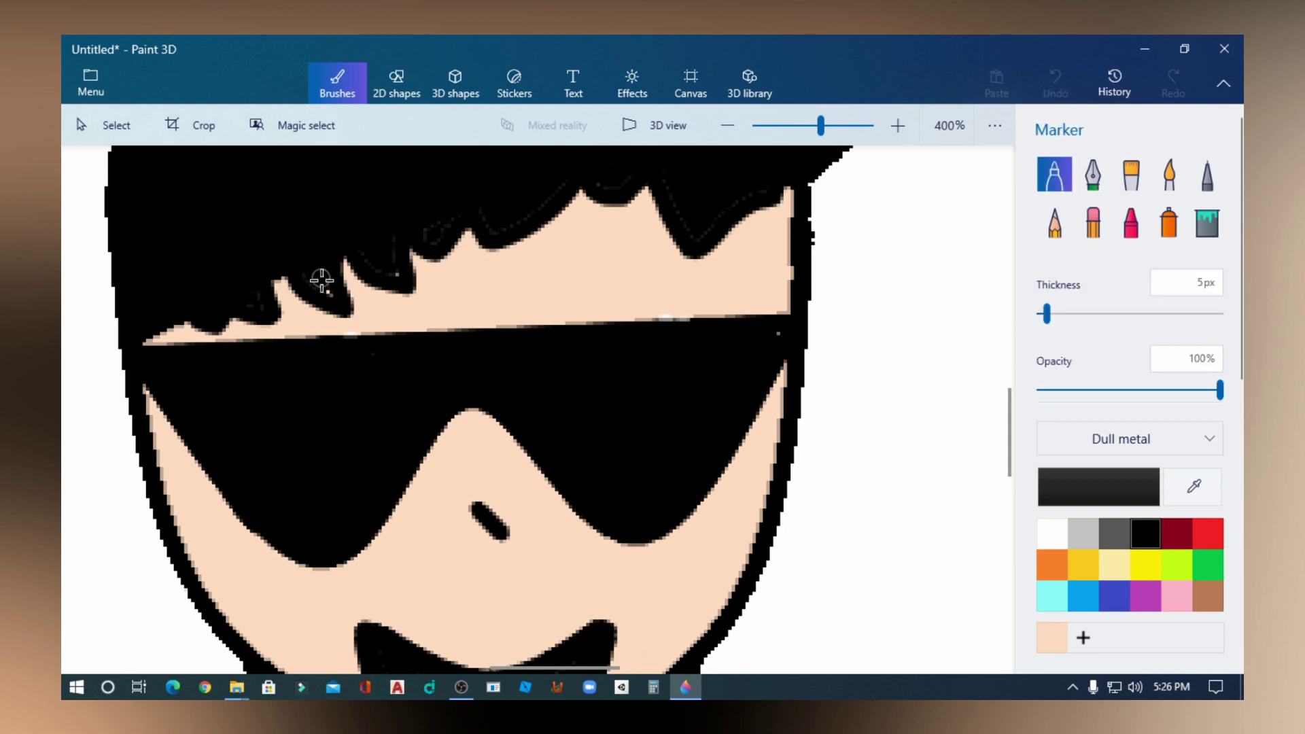
left_click_drag(321, 280, 331, 293)
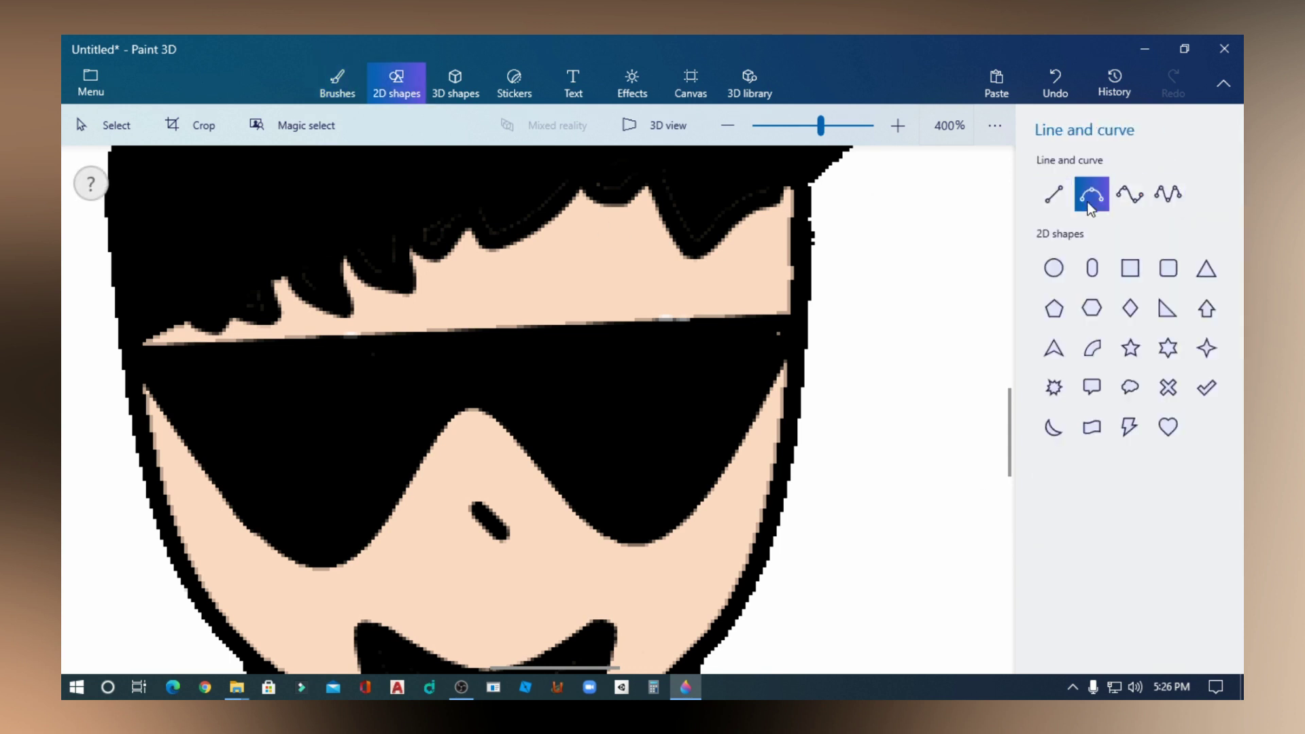
- Draw a white 3-point curve along the cap's lower edge just above the fringe
left_click(1053, 194)
scroll(300, 285, "down", 2)
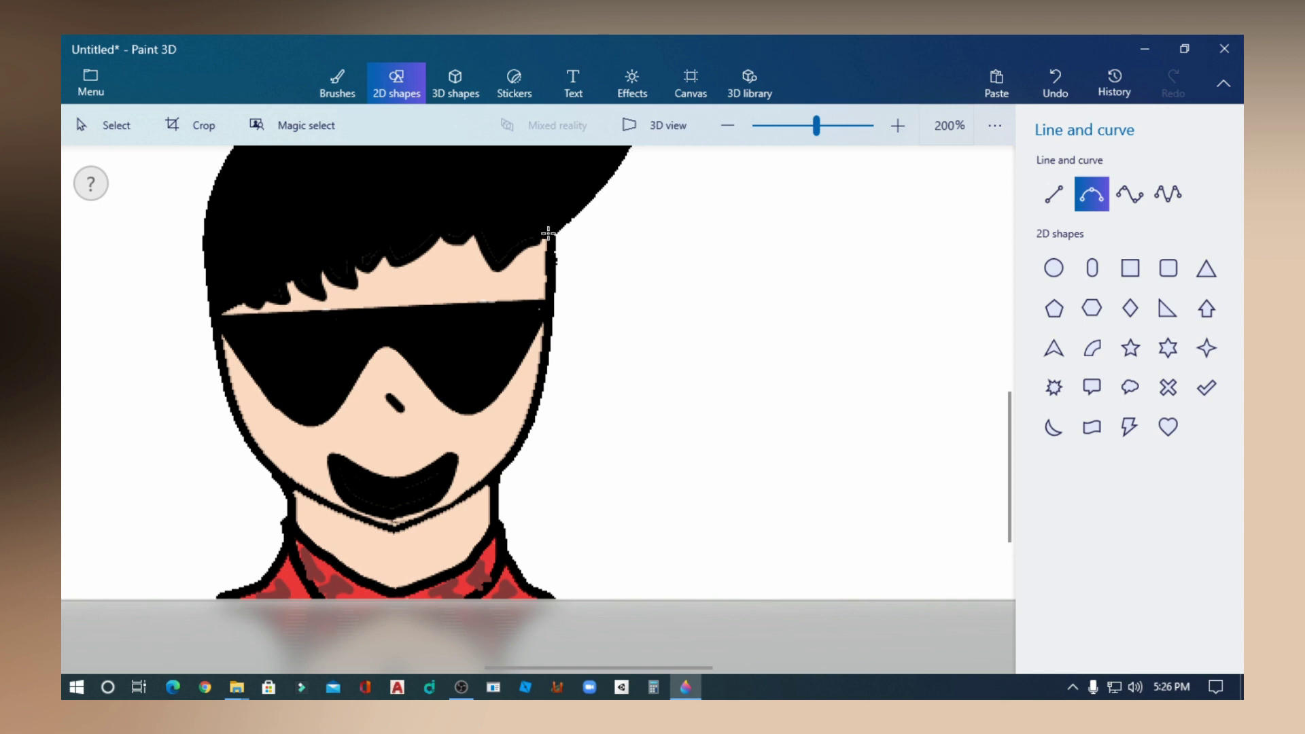
left_click_drag(216, 310, 548, 233)
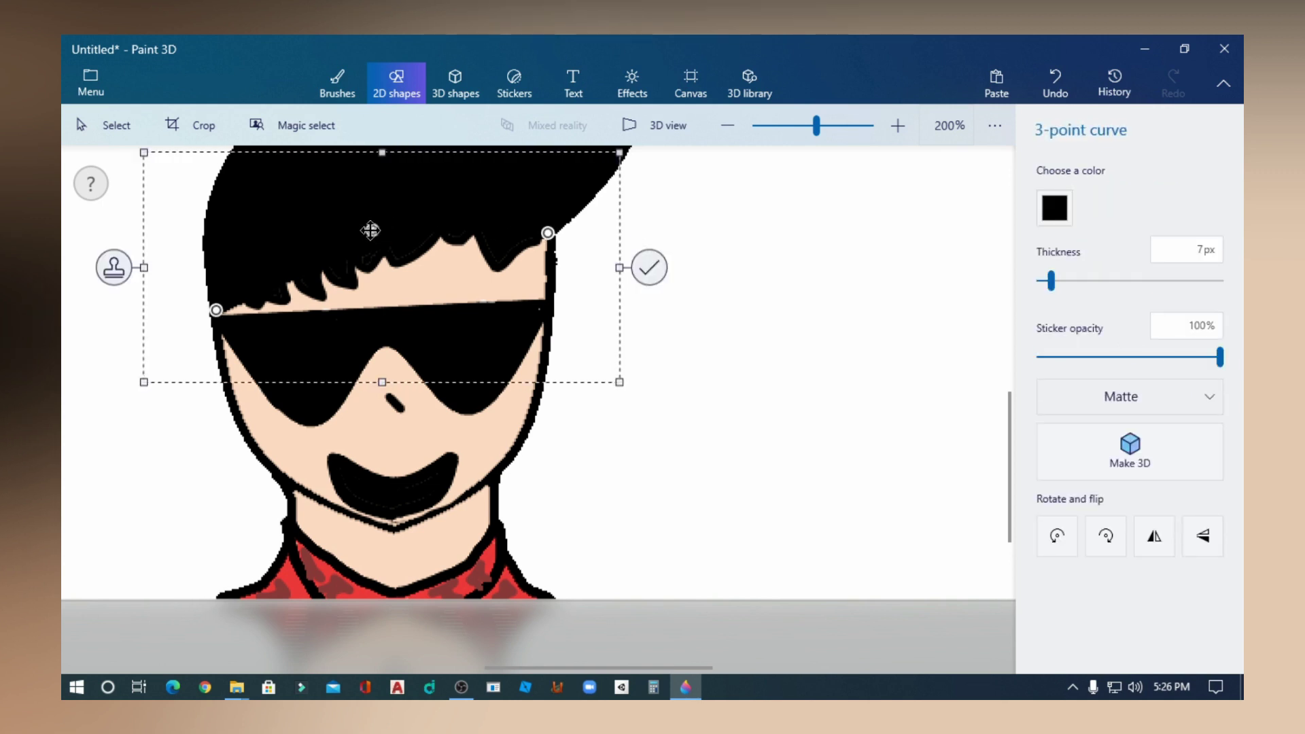
left_click(1051, 218)
left_click(981, 273)
left_click_drag(545, 231, 540, 232)
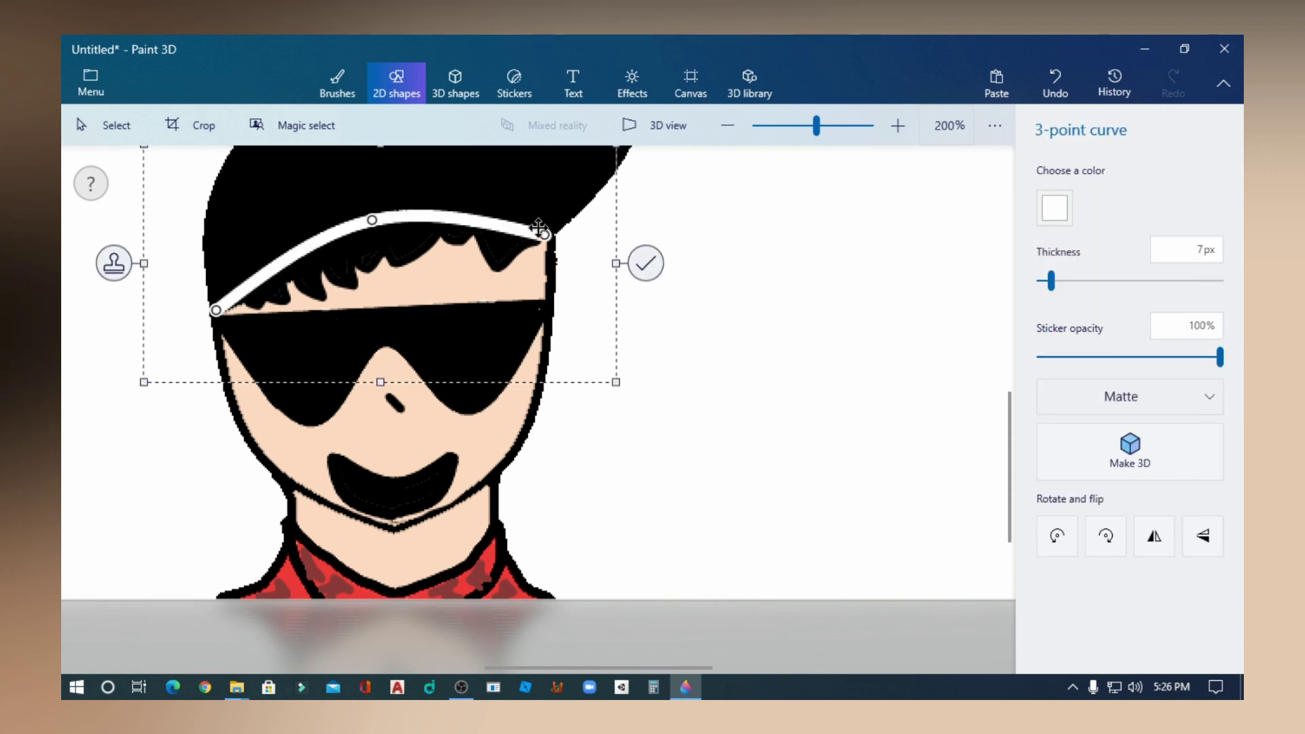
left_click_drag(216, 310, 222, 301)
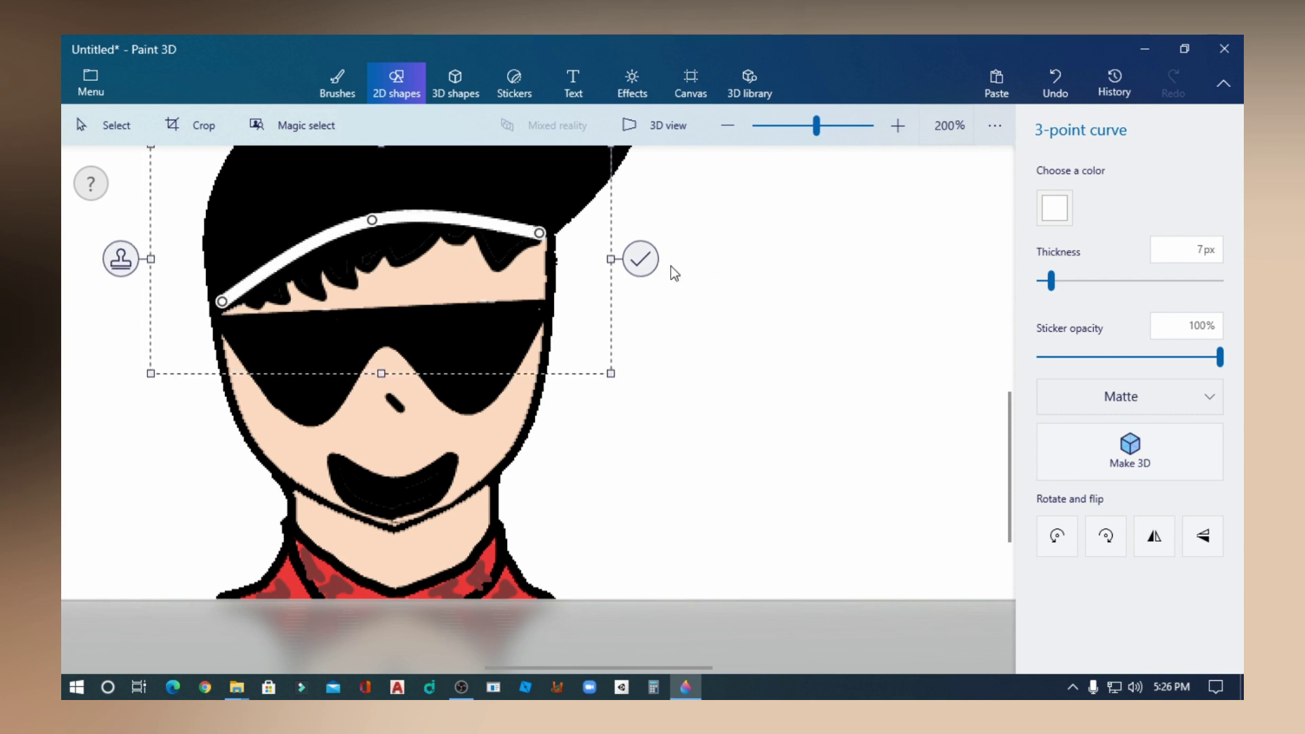
scroll(537, 230, "up", 3)
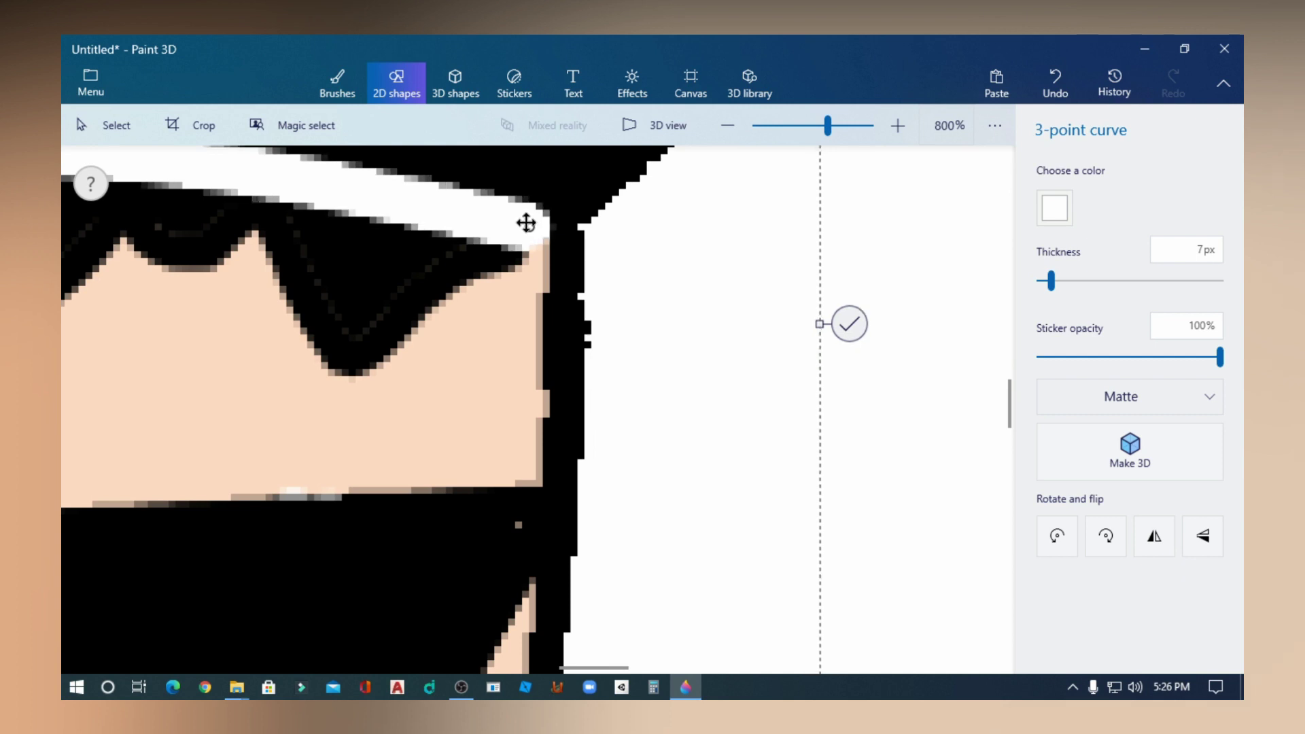
scroll(527, 221, "down", 3)
left_click_drag(681, 649, 622, 654)
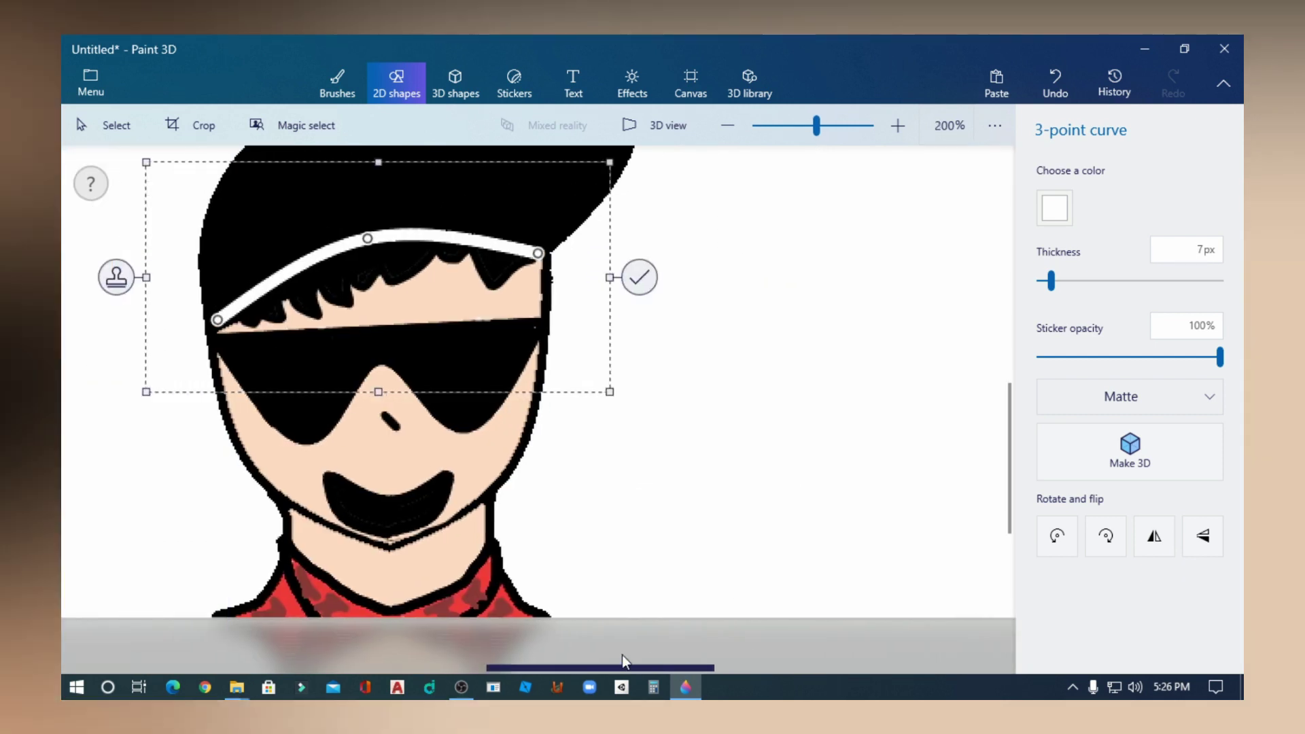
scroll(221, 303, "up", 3)
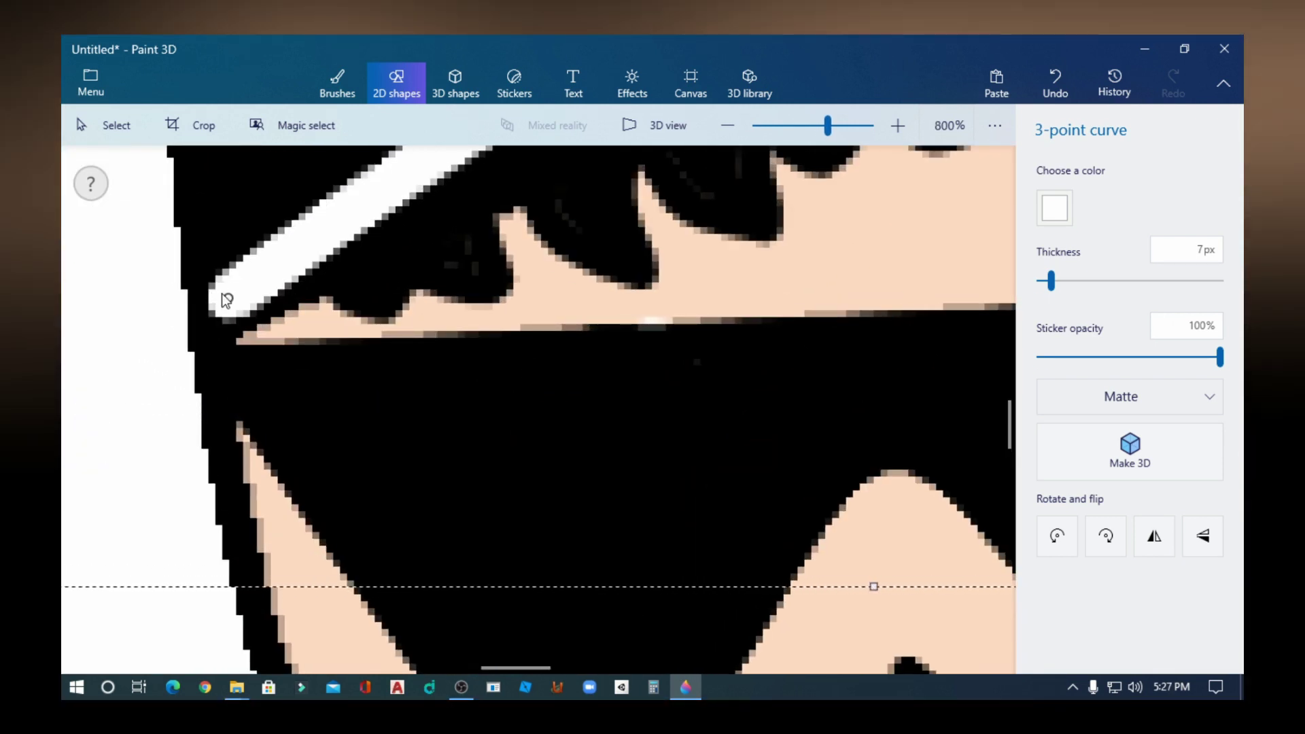
scroll(562, 548, "down", 3)
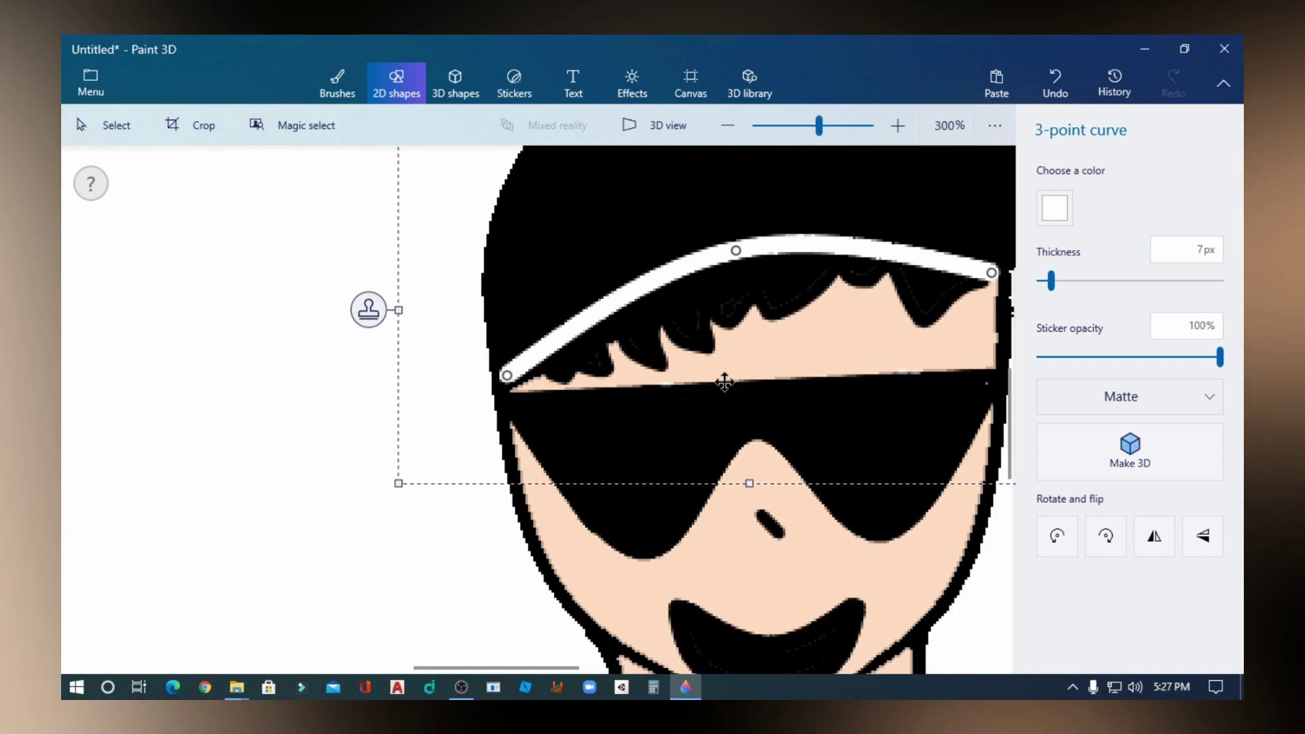
scroll(722, 378, "down", 2)
left_click(530, 519)
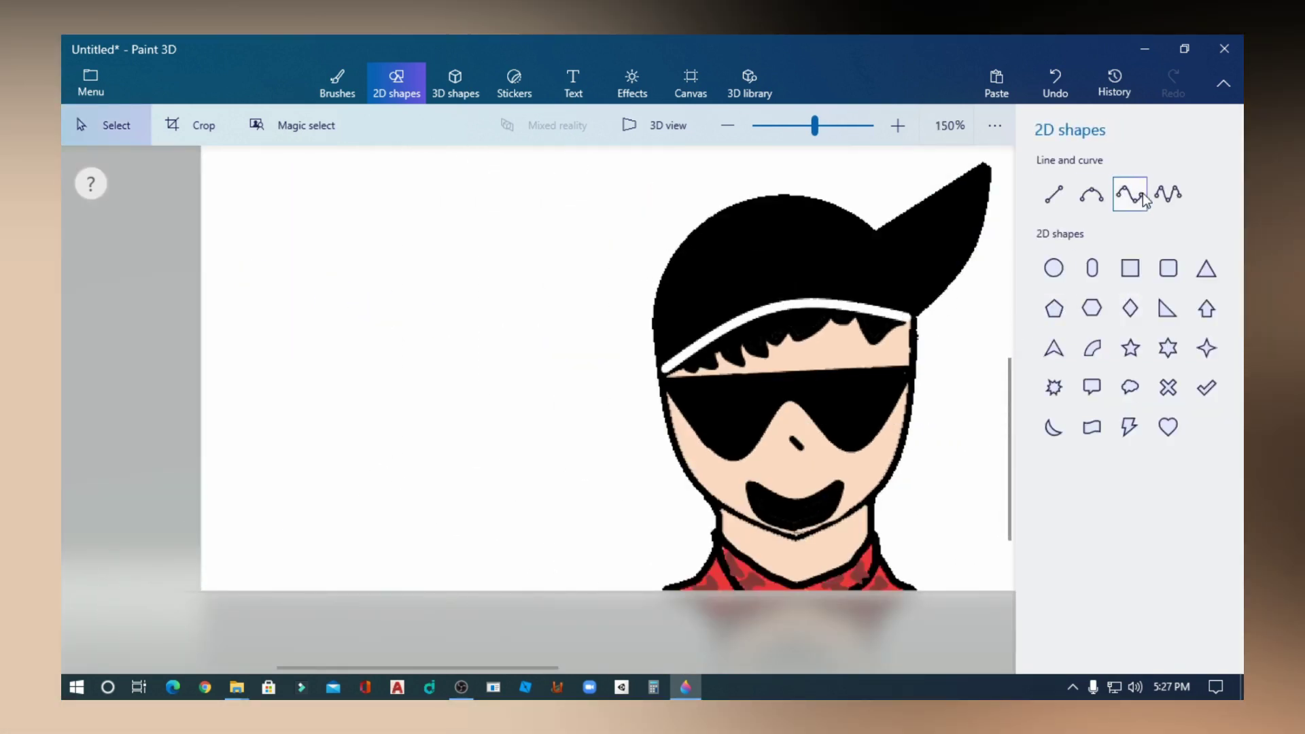
- Draw a white straight line diagonally across the cap, separating crown from brim
left_click(1054, 195)
scroll(727, 214, "down", 1)
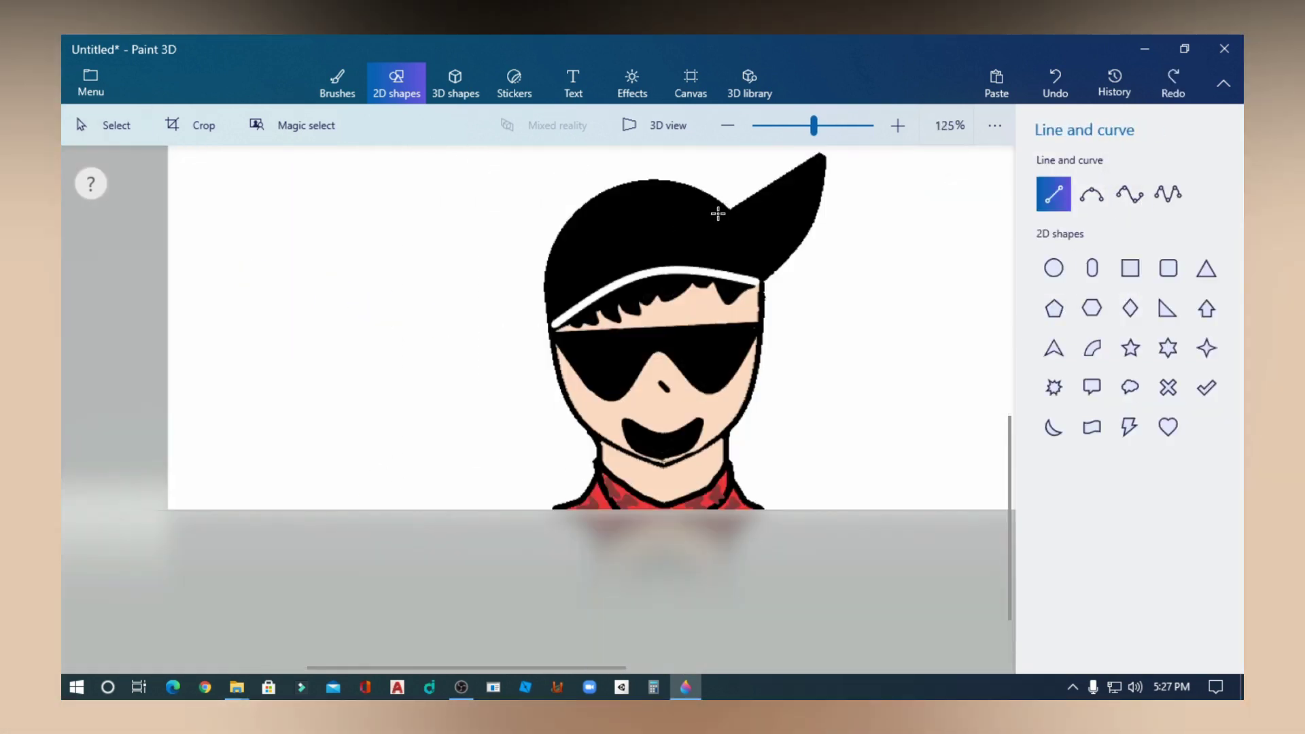
left_click_drag(718, 213, 553, 319)
left_click(472, 517)
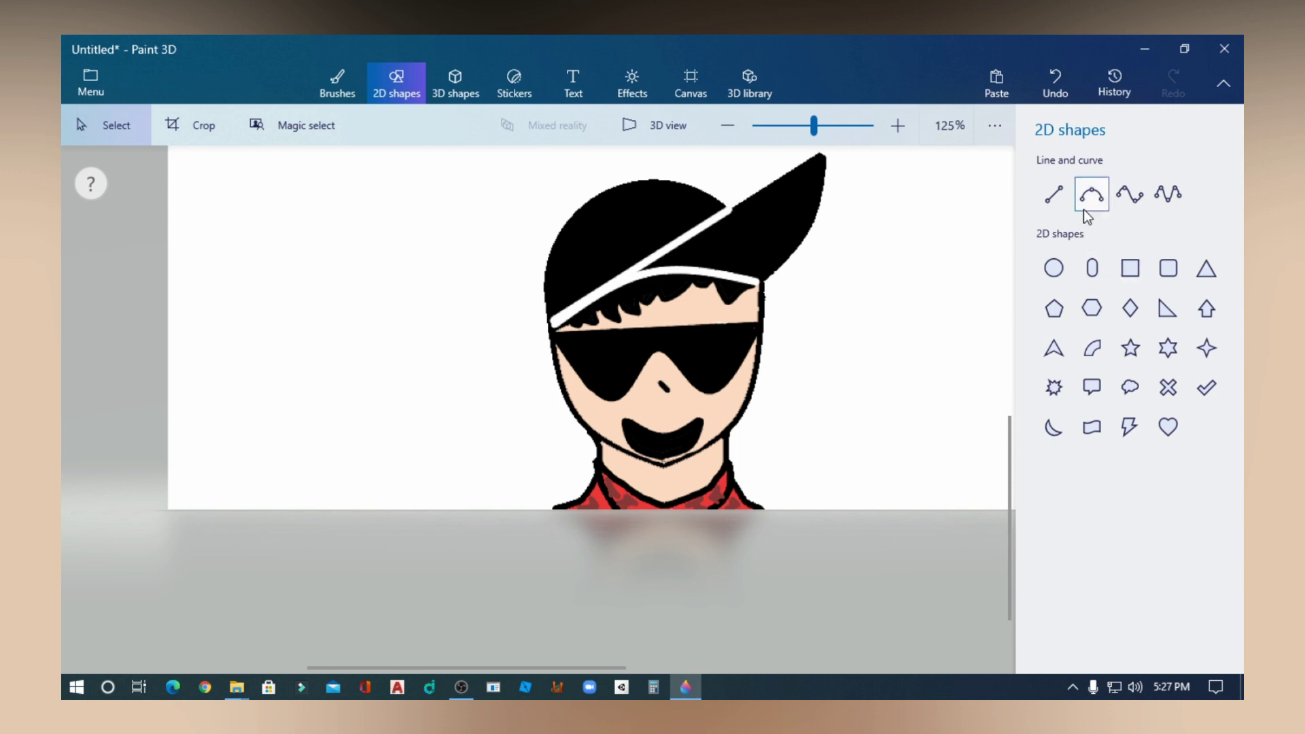
- Draw a small capsule on top of the cap and tilt it to follow the cap
left_click(1092, 269)
left_click_drag(623, 216, 650, 229)
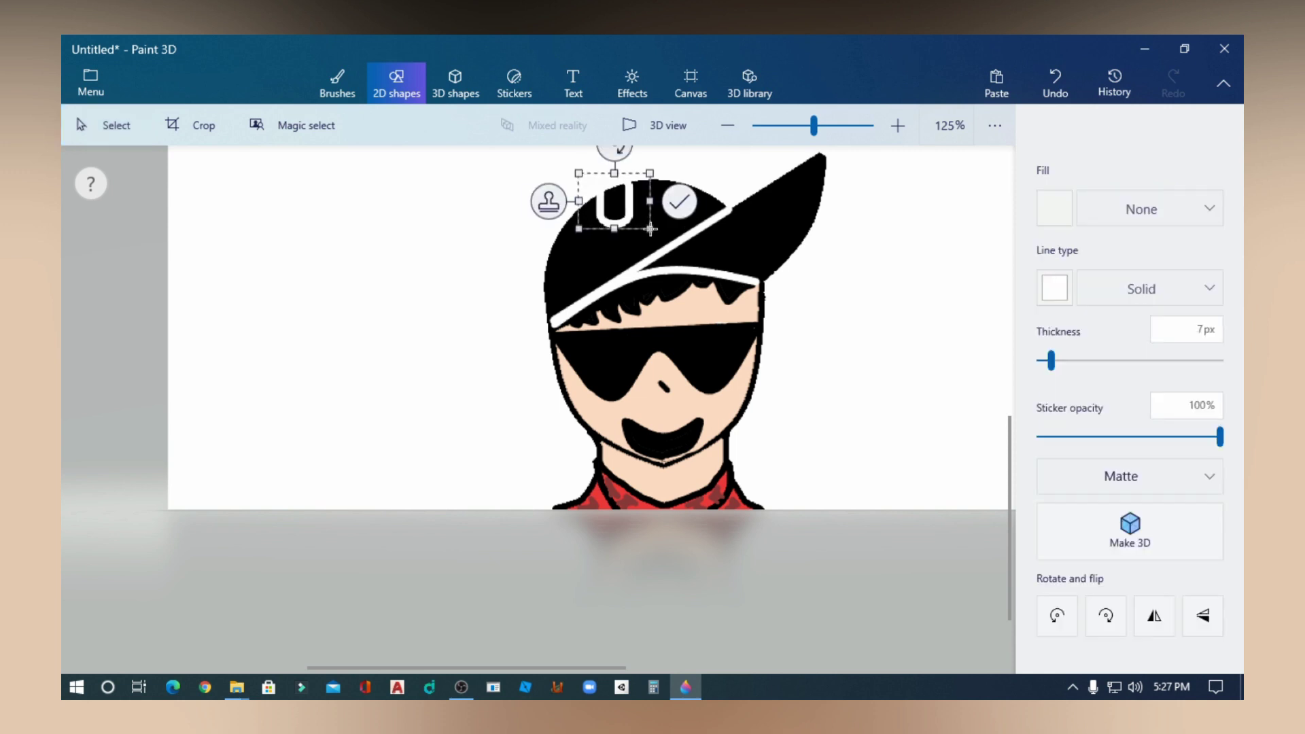
scroll(626, 206, "down", 1)
left_click_drag(617, 184, 593, 194)
left_click_drag(630, 272, 620, 273)
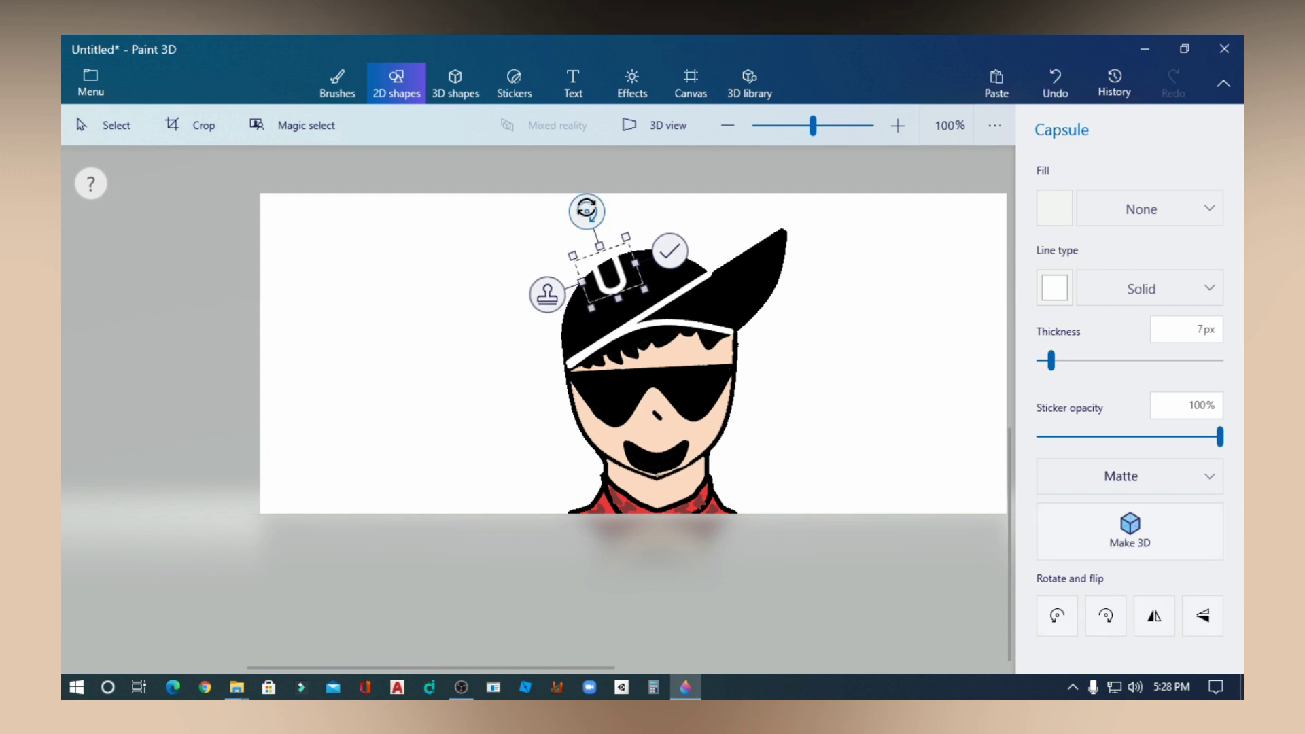
- Give the capsule a black fill and black outline, tilt it further, and commit it
left_click(1054, 207)
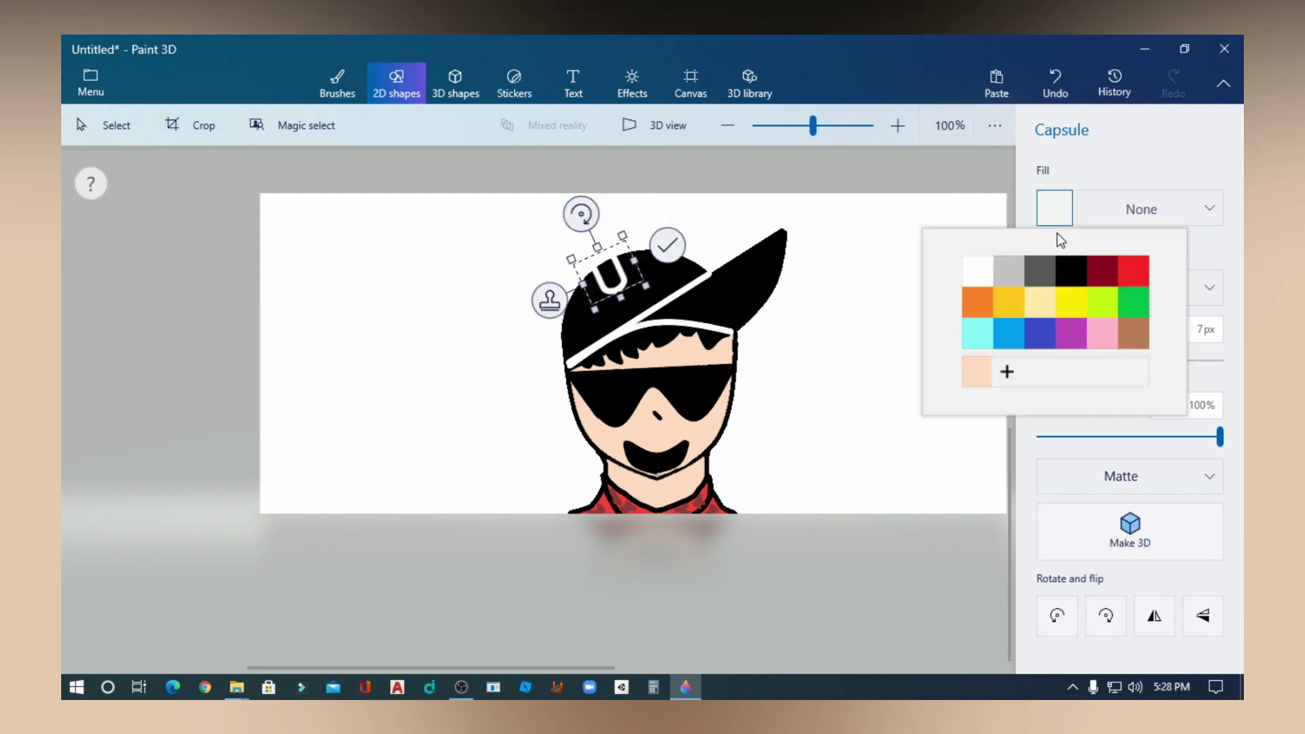
left_click(1058, 270)
left_click(1057, 274)
left_click(1034, 372)
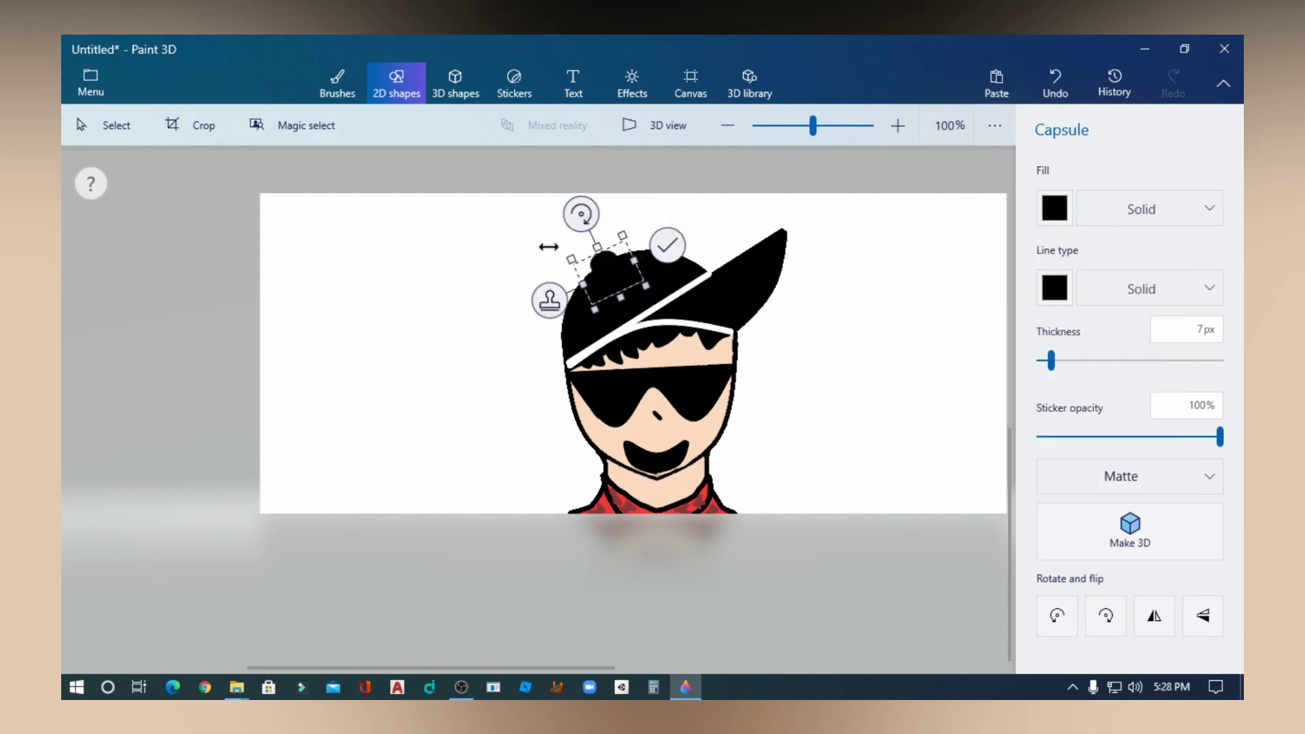
left_click_drag(609, 271, 598, 280)
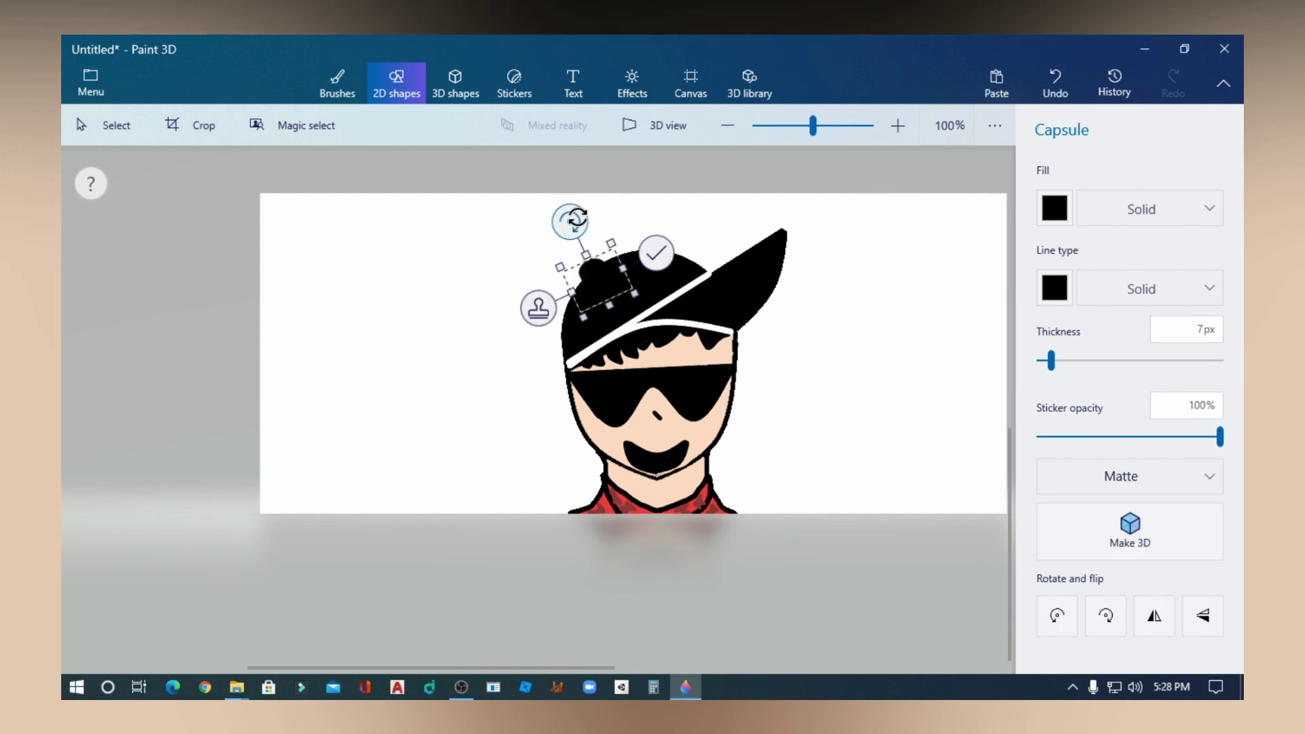
left_click_drag(577, 218, 572, 224)
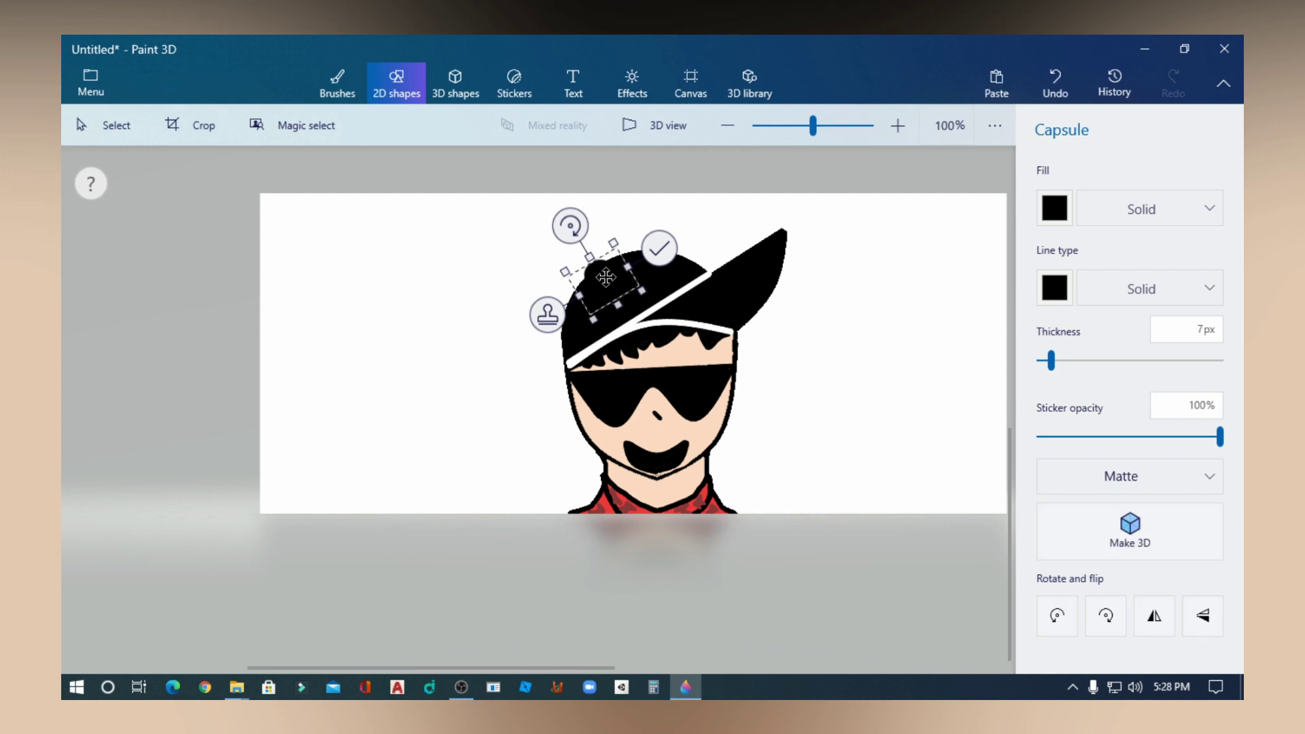
left_click(660, 250)
scroll(685, 394, "up", 2)
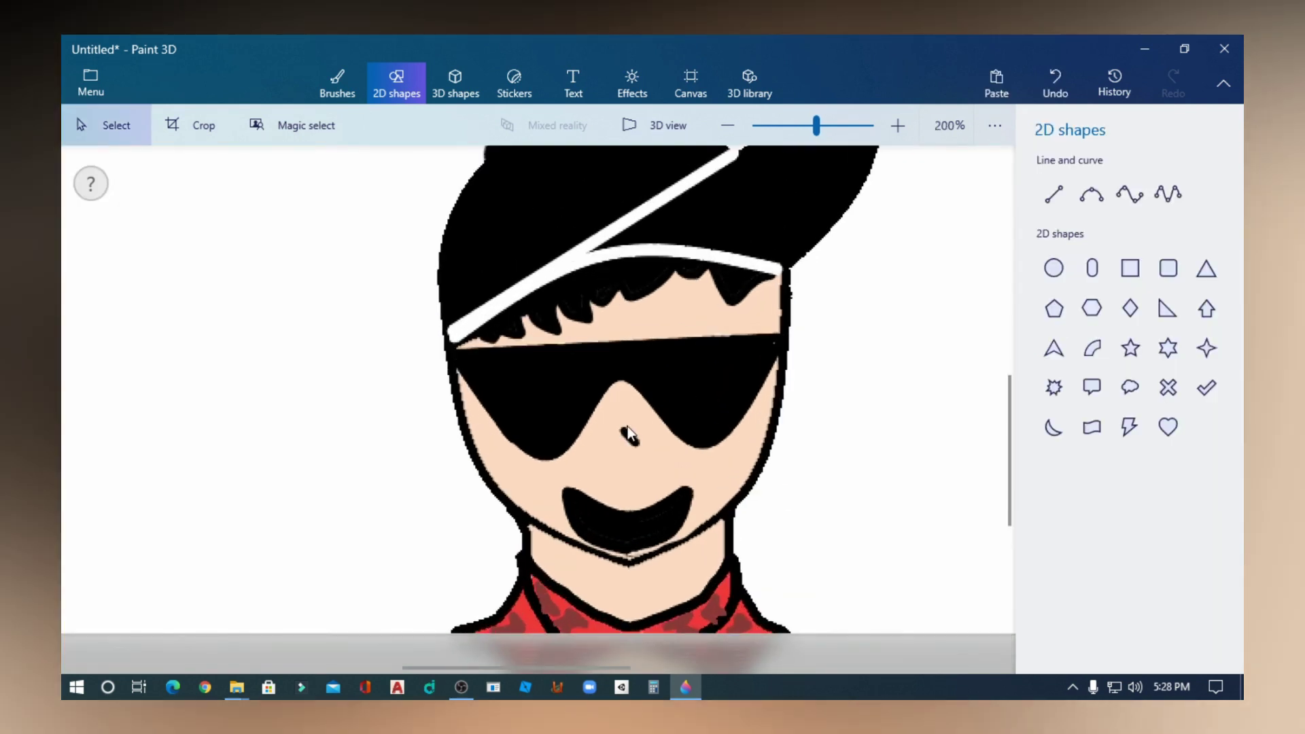
- Draw a white V-shaped 3-point curve on the right sunglasses lens
left_click(1101, 193)
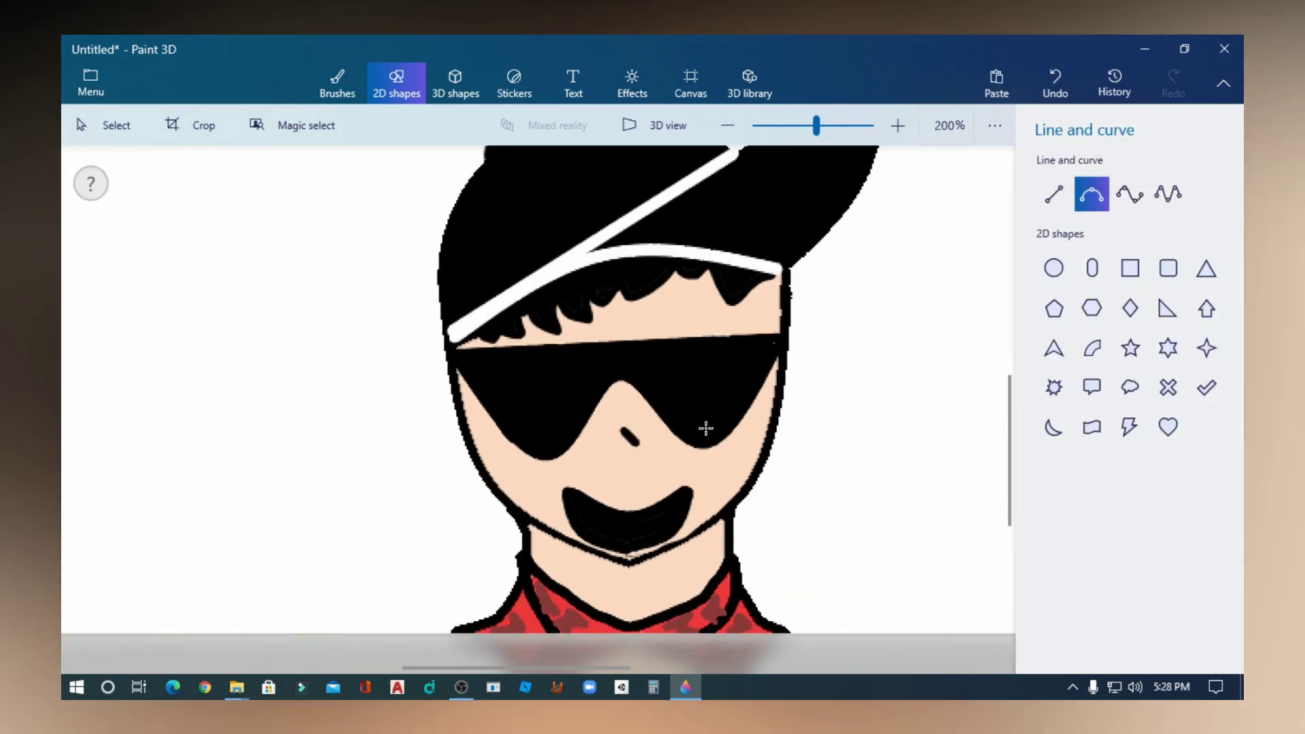
left_click_drag(695, 357, 659, 378)
left_click(1056, 209)
left_click(975, 266)
left_click(804, 399)
left_click(1091, 194)
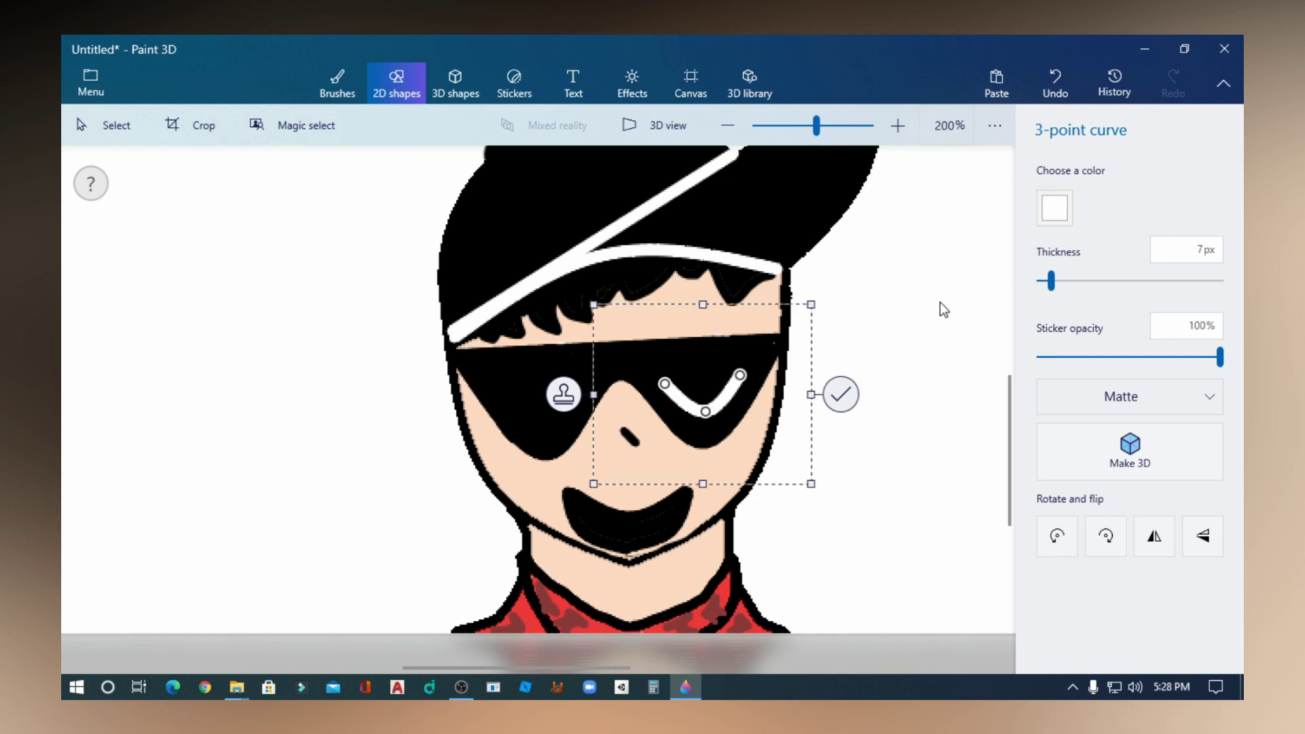
left_click(843, 396)
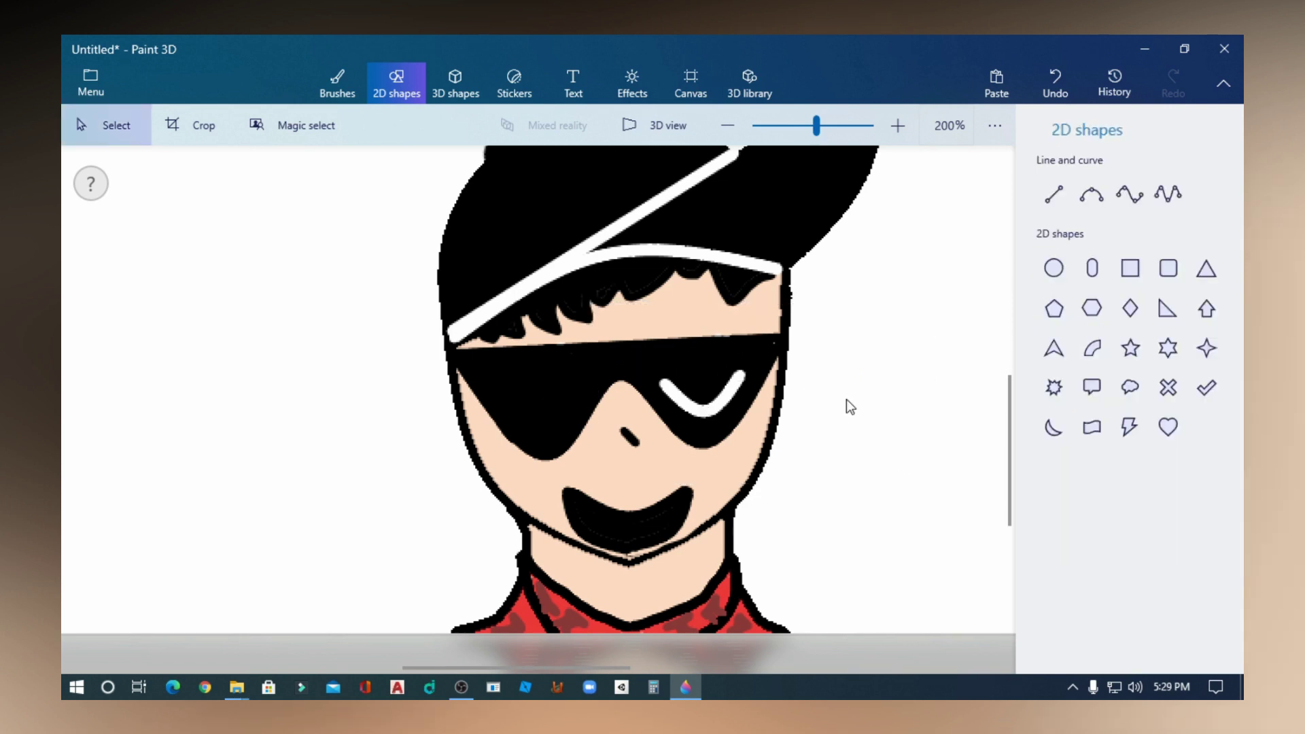
- Paste and rotate a lens copy, undo it, then draw a white curve on the left lens
left_click(996, 81)
left_click_drag(539, 289, 486, 524)
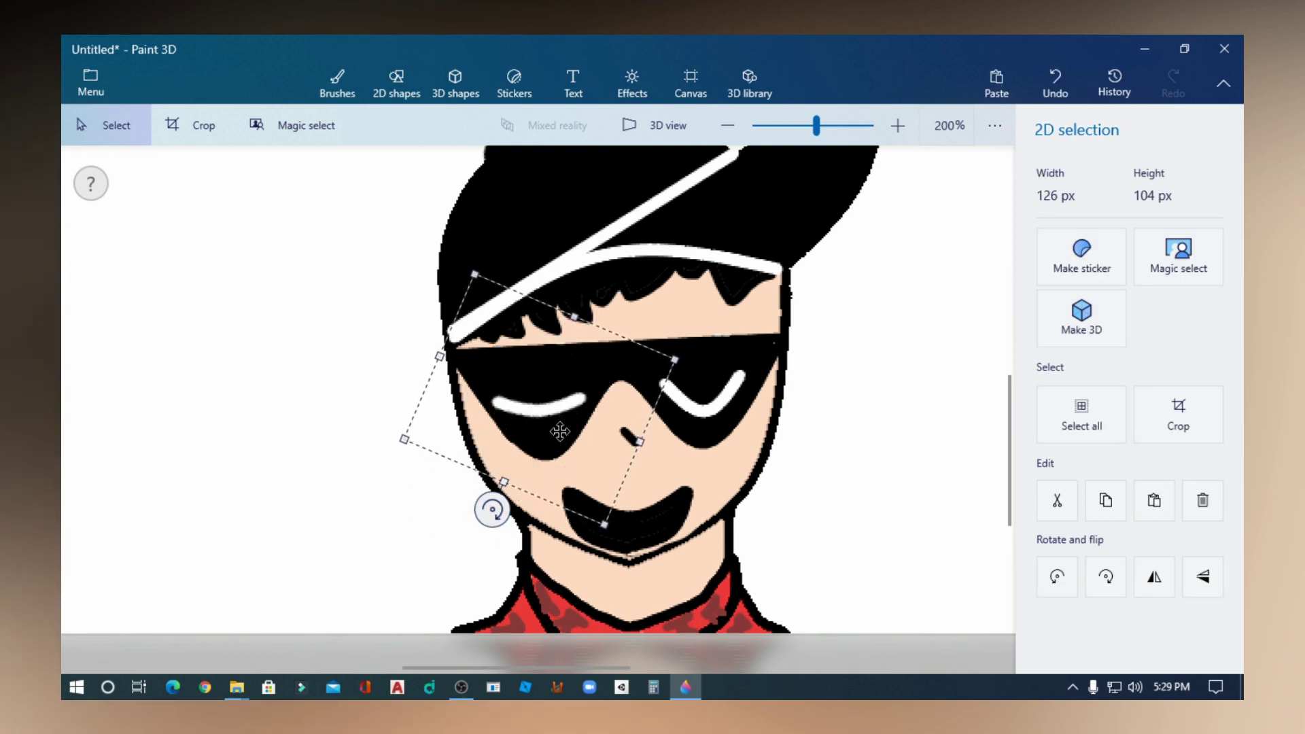
key("ctrl+z")
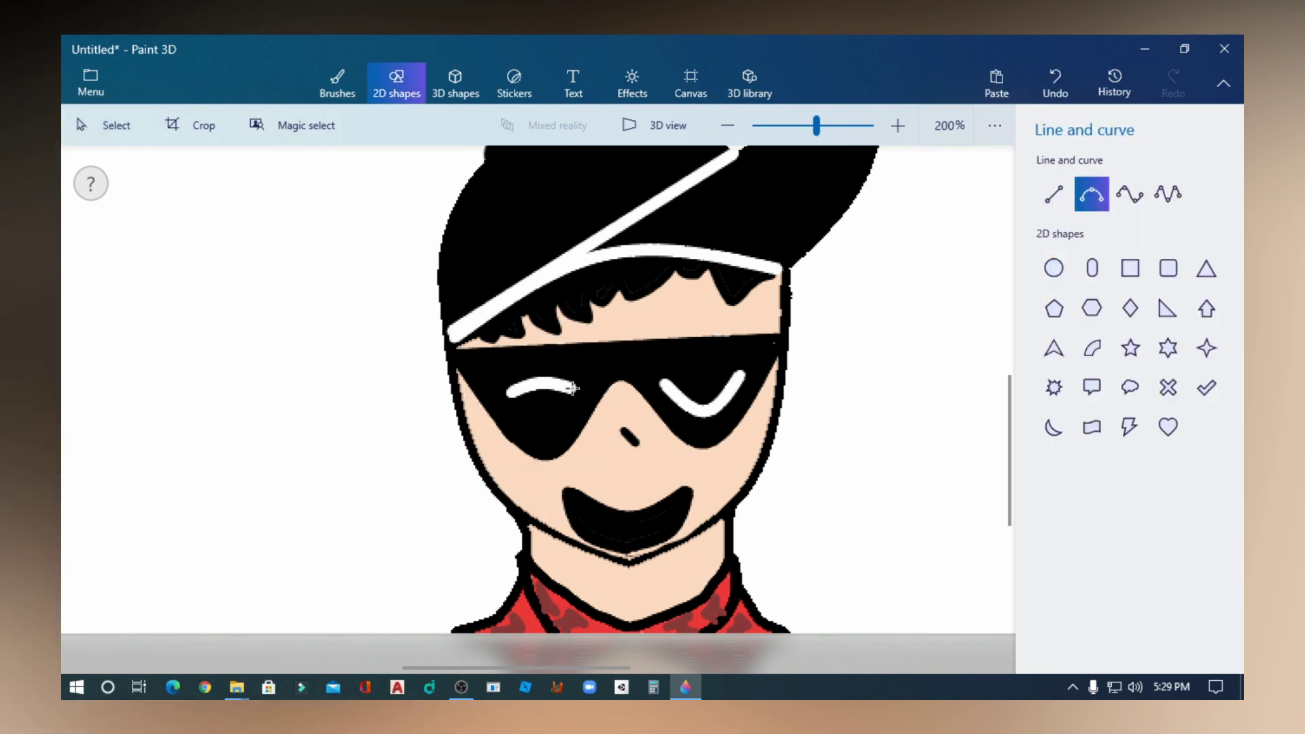
mouse_move(574, 388)
left_mouse_down()
mouse_move(502, 392)
mouse_move(585, 395)
mouse_move(544, 426)
left_mouse_up()
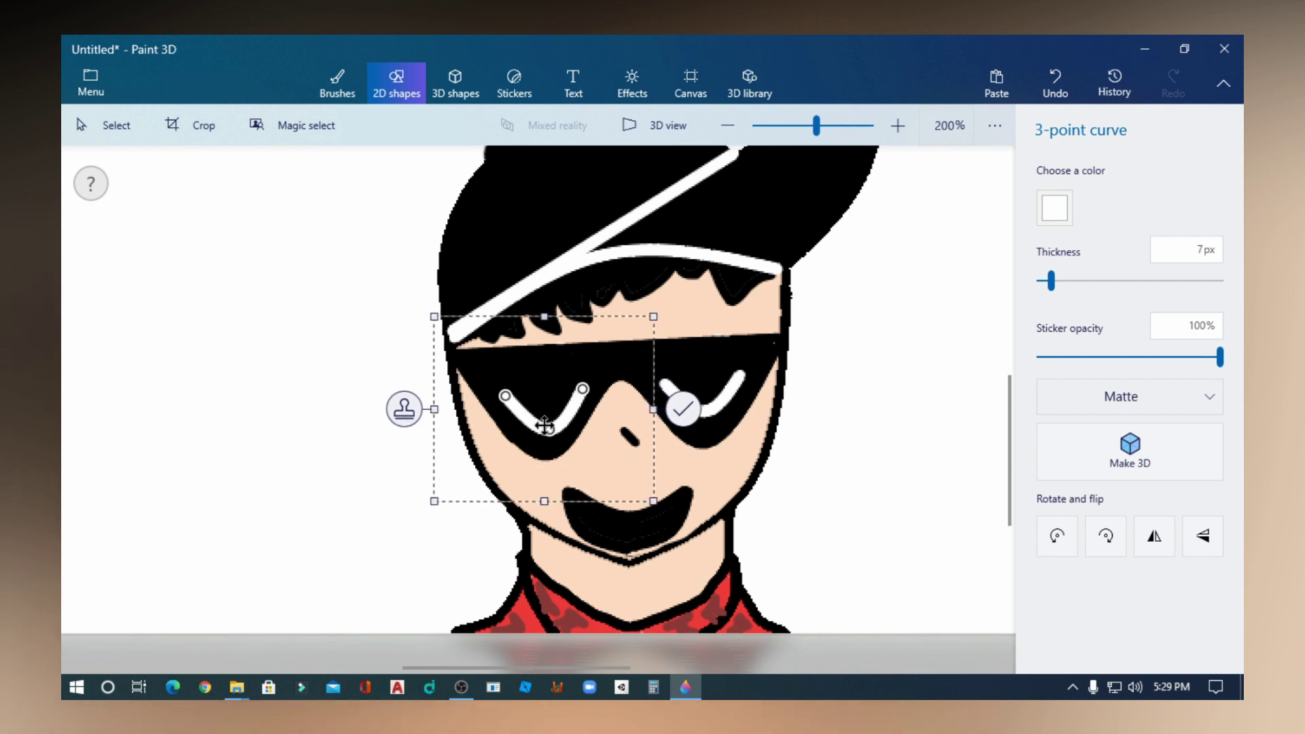
- Finish the left lens curve and draw a white curve across the mouth
left_click(862, 394)
left_click(1104, 206)
scroll(595, 544, "up", 4)
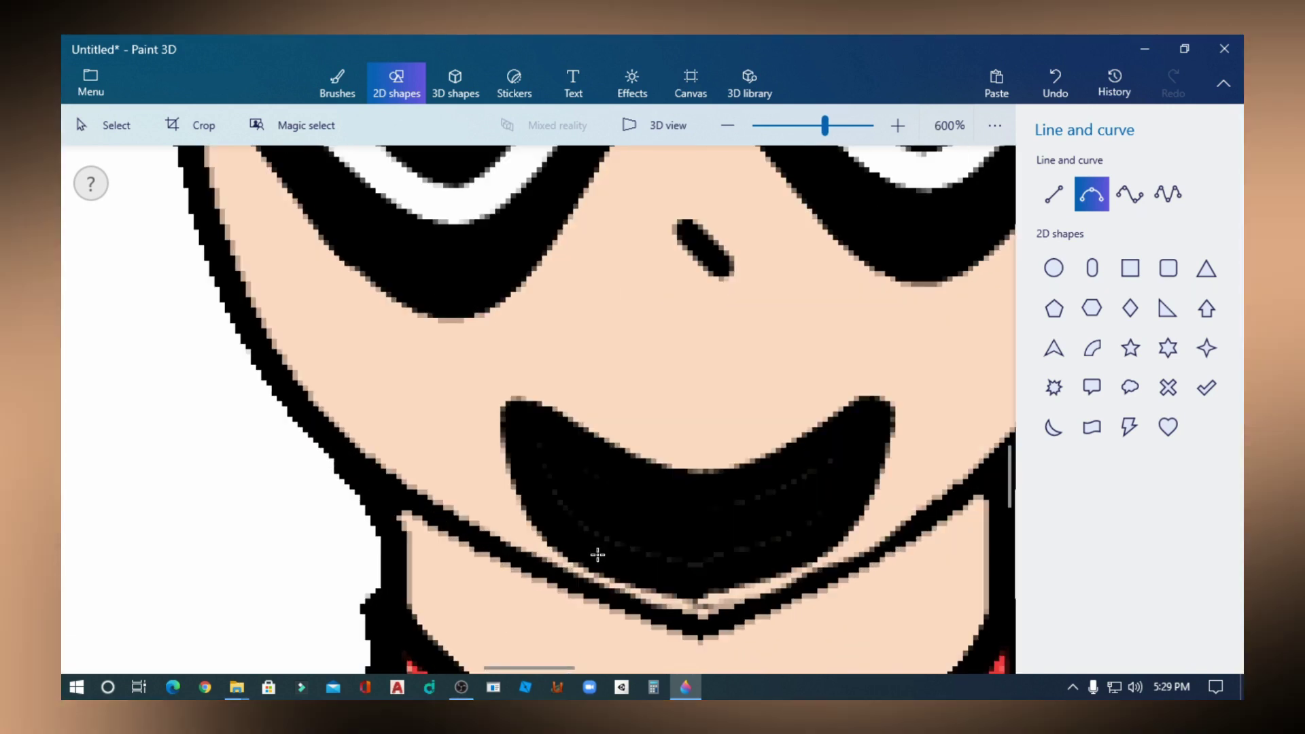
left_click_drag(591, 556, 792, 544)
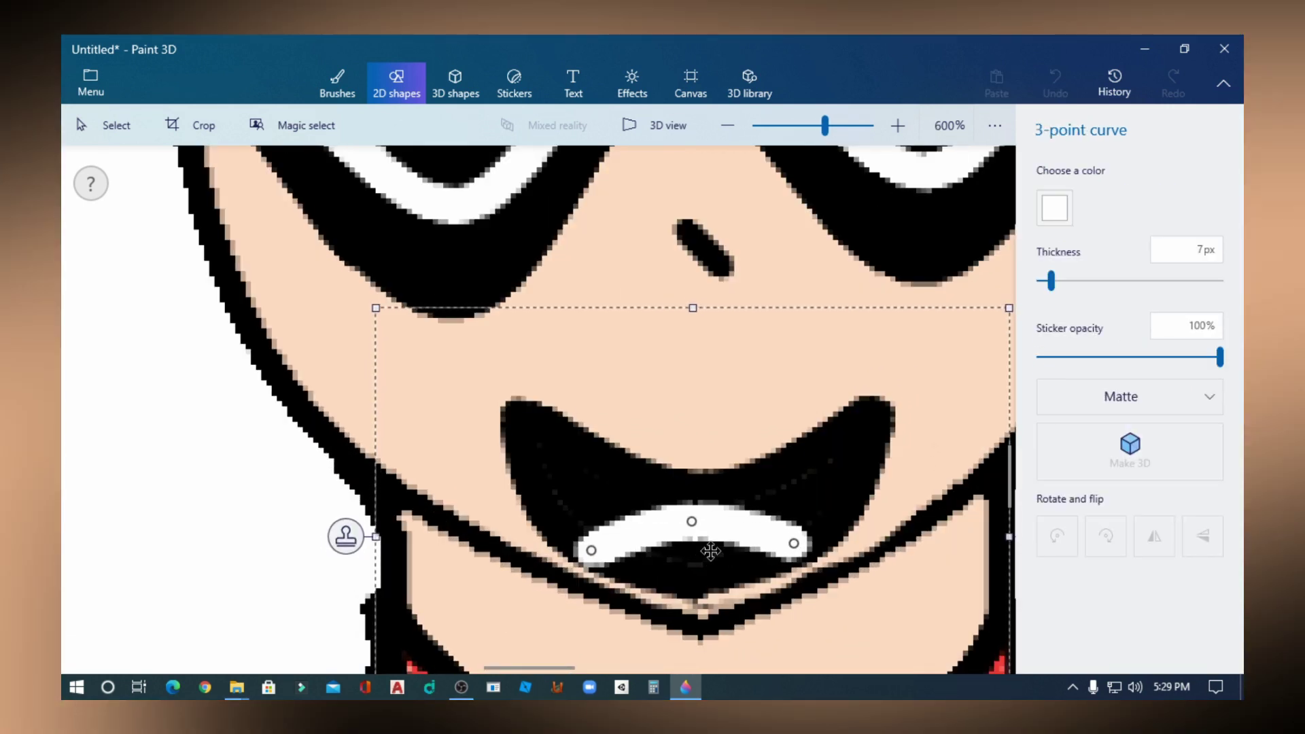
left_click(193, 401)
- Try a red fill inside the mouth, then undo it
left_click(333, 85)
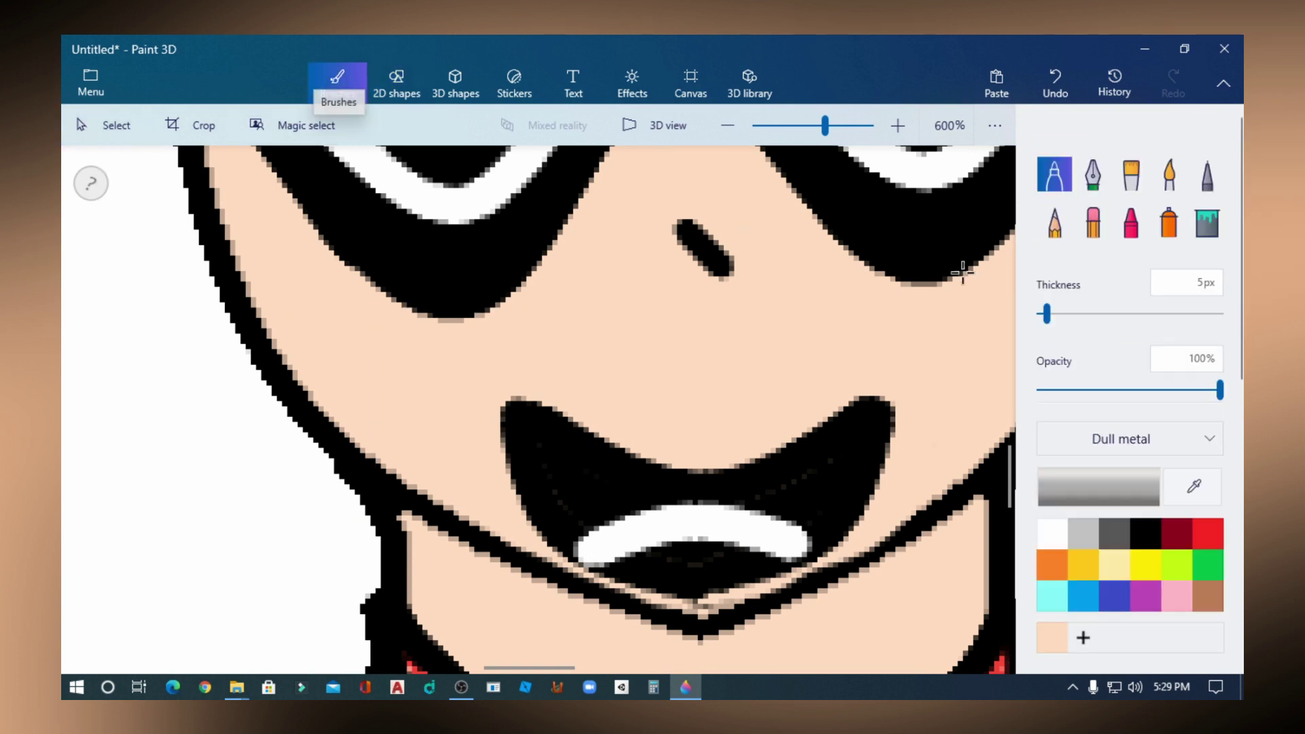
left_click(1207, 534)
left_click(1207, 221)
left_click(683, 581)
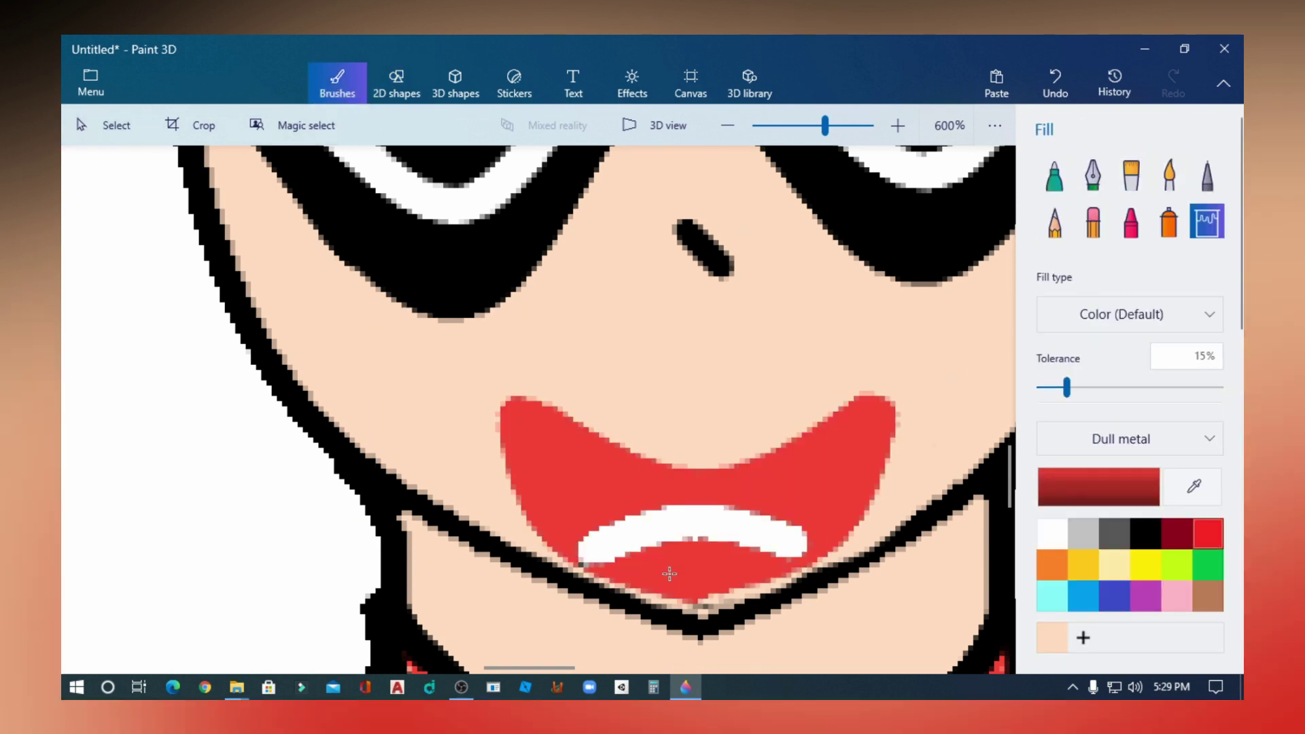
right_click(282, 616)
left_click(336, 417)
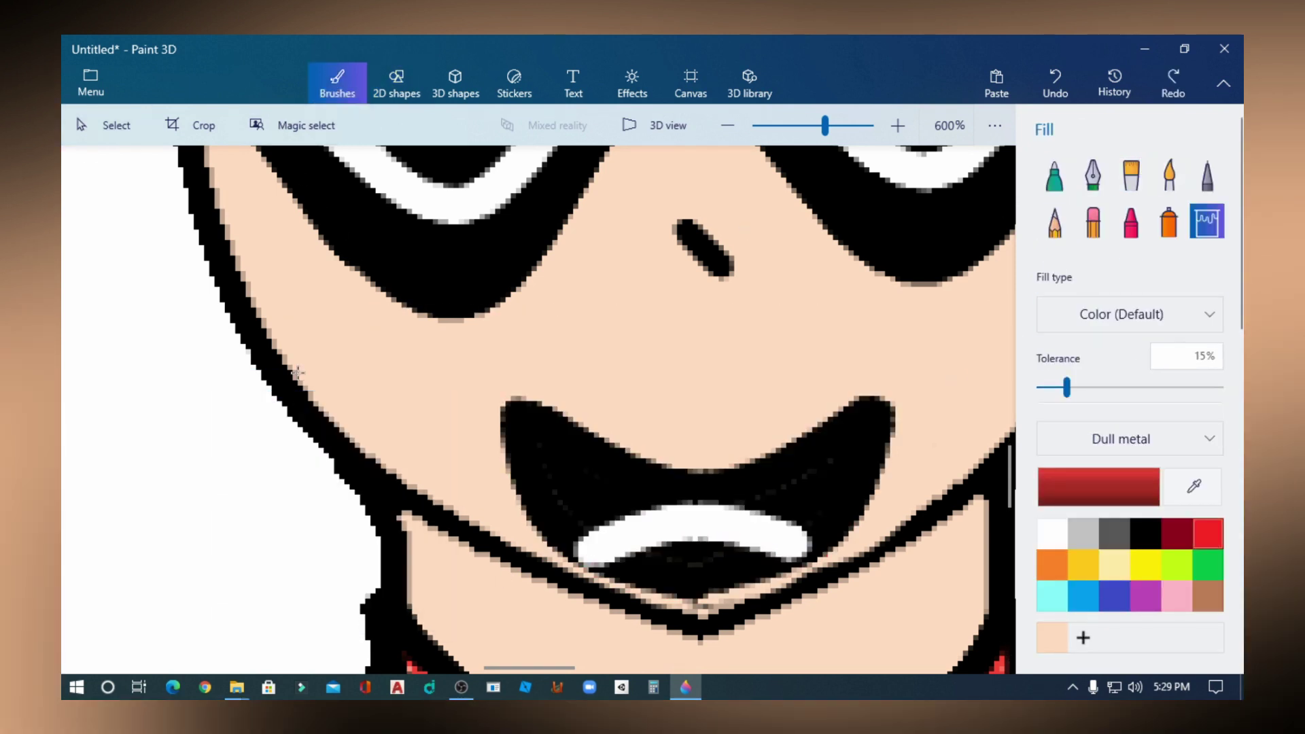
- Redraw the white teeth curve across the lower mouth
left_click(392, 87)
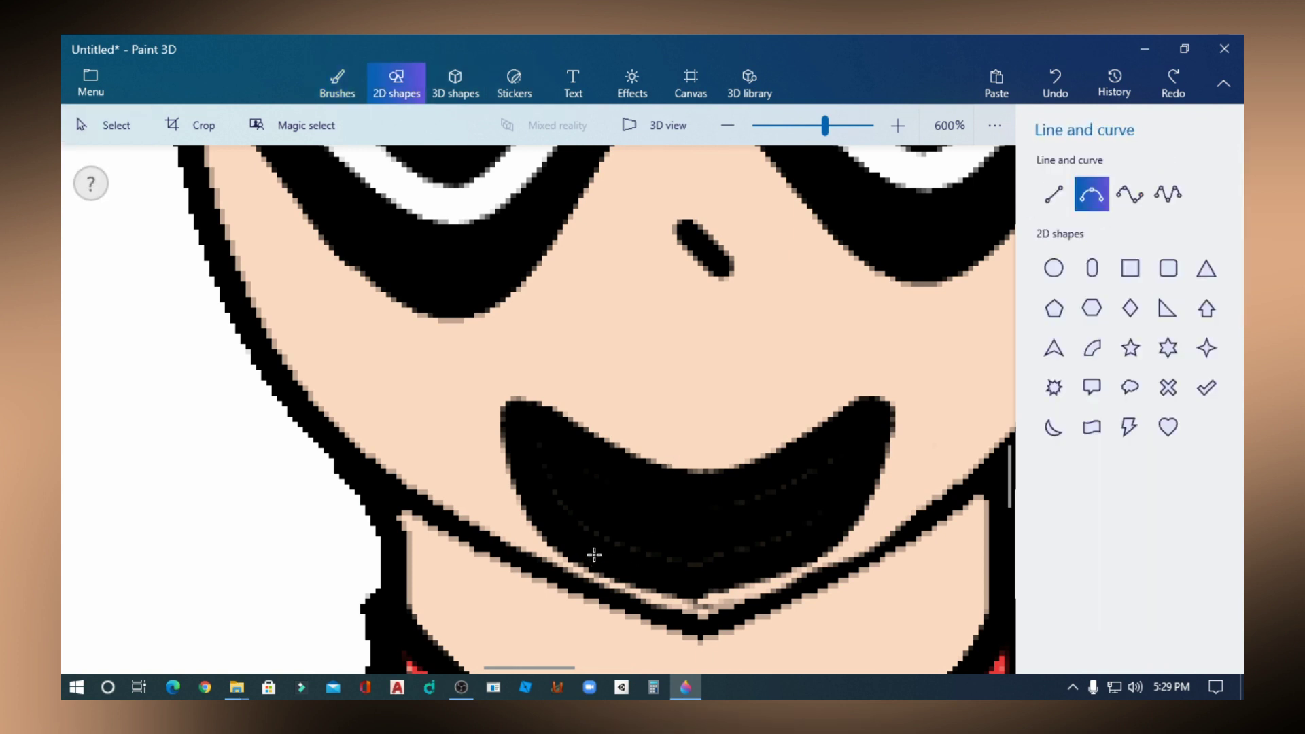
mouse_move(594, 555)
left_mouse_down()
mouse_move(796, 546)
mouse_move(595, 548)
left_mouse_up()
left_click(304, 533)
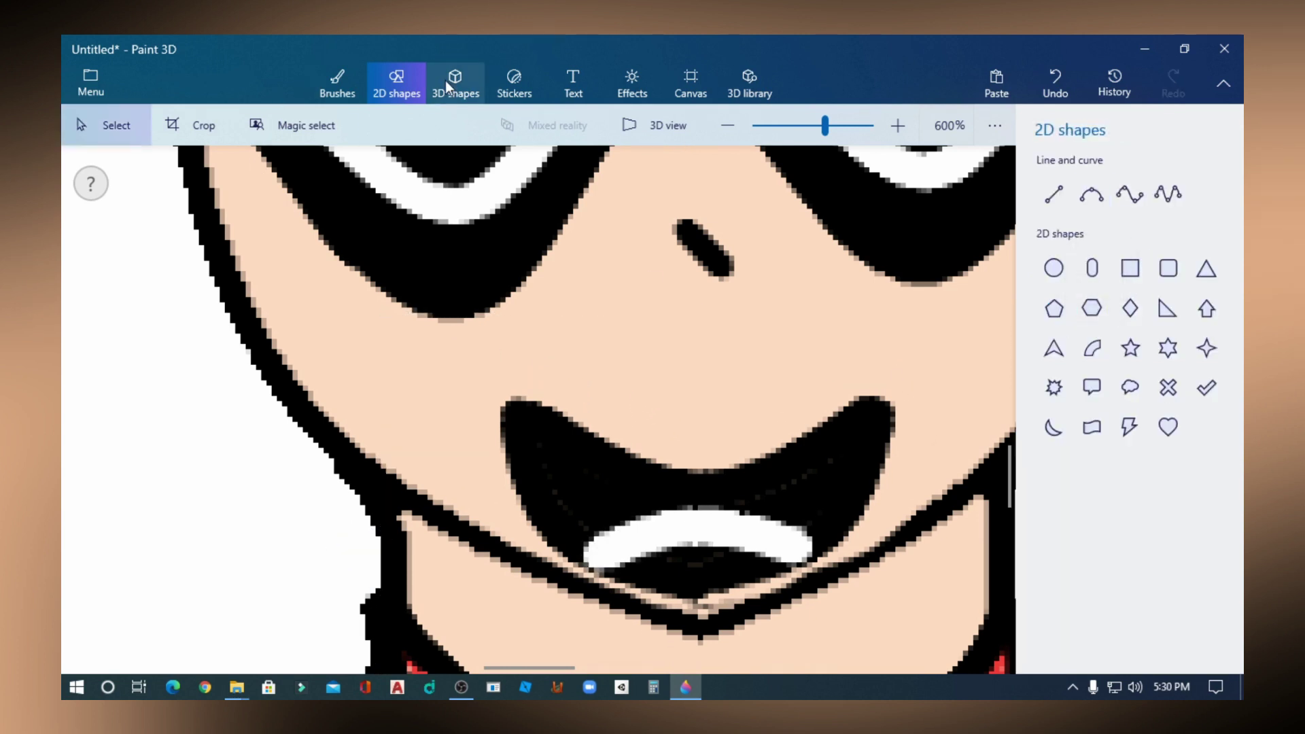
- Fill the tongue area below the teeth red
left_click(339, 85)
left_click(714, 560)
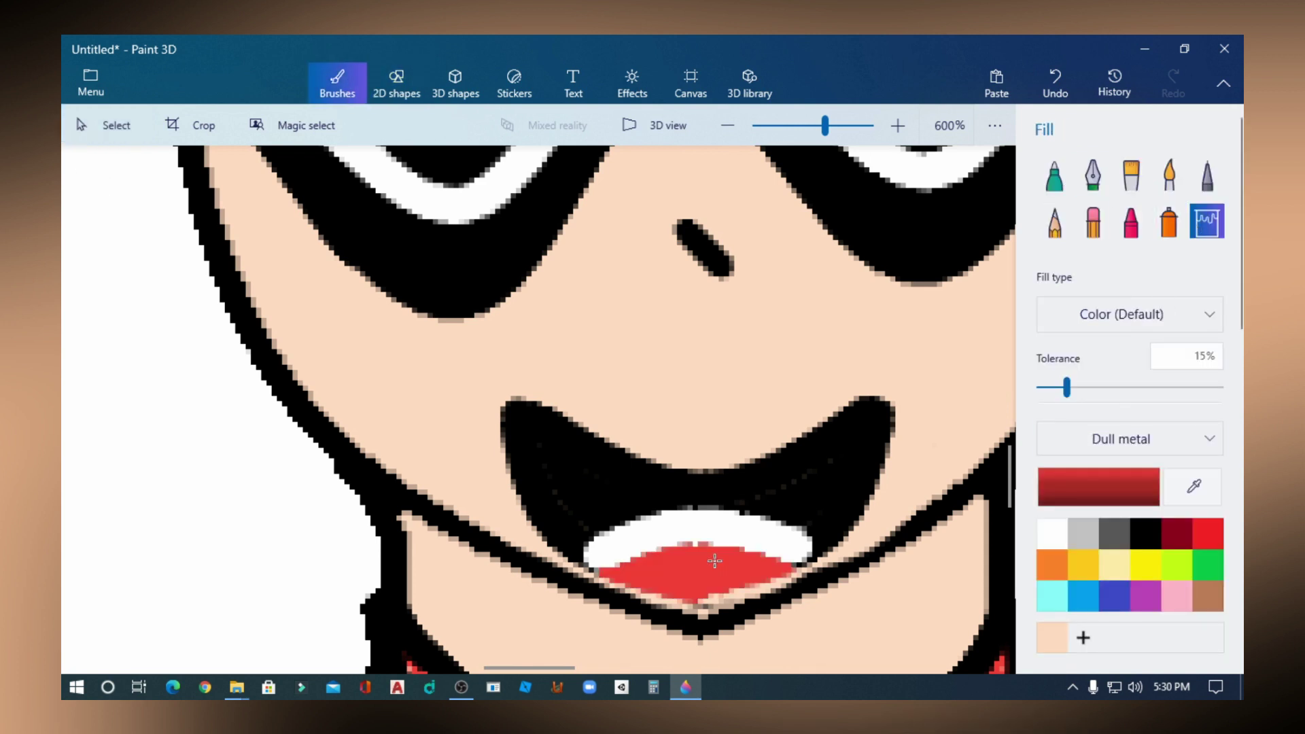
left_click(610, 553)
- Touch up the black outlines at the cap stripe's end and both face edges
scroll(787, 542, "down", 5)
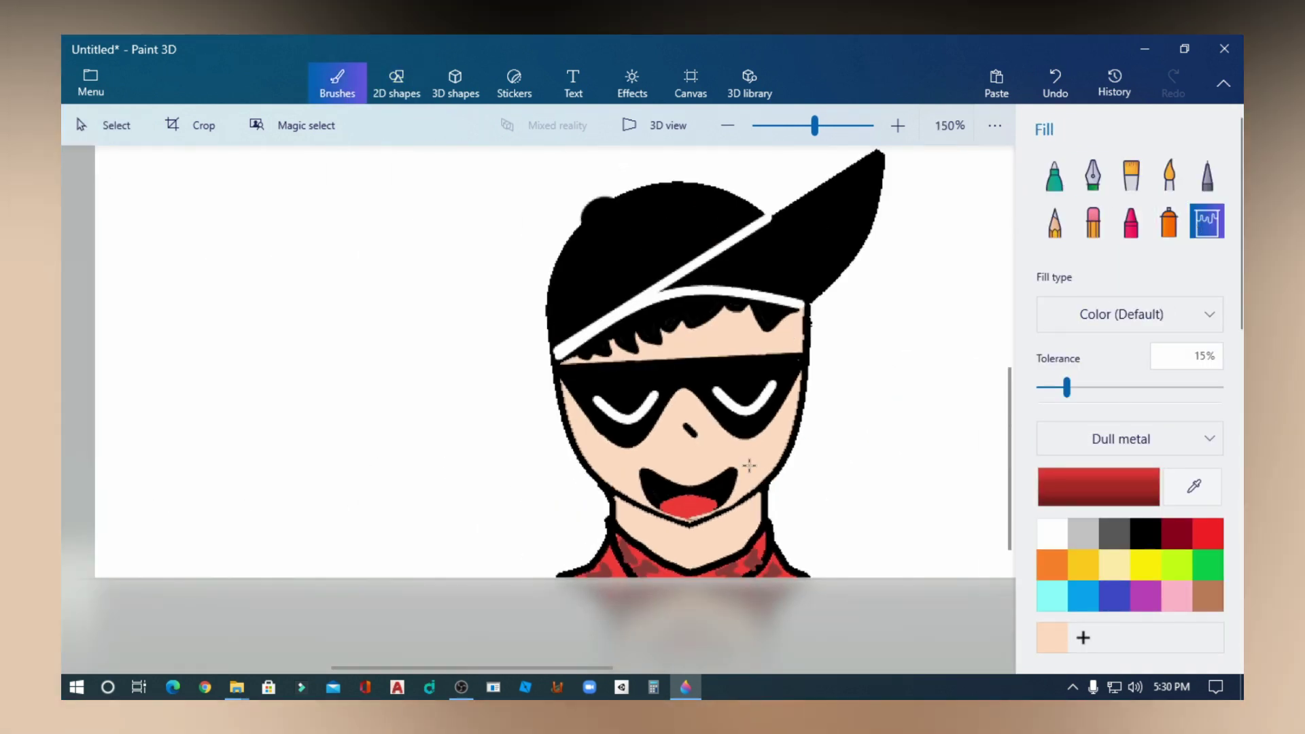
scroll(842, 452, "down", 3)
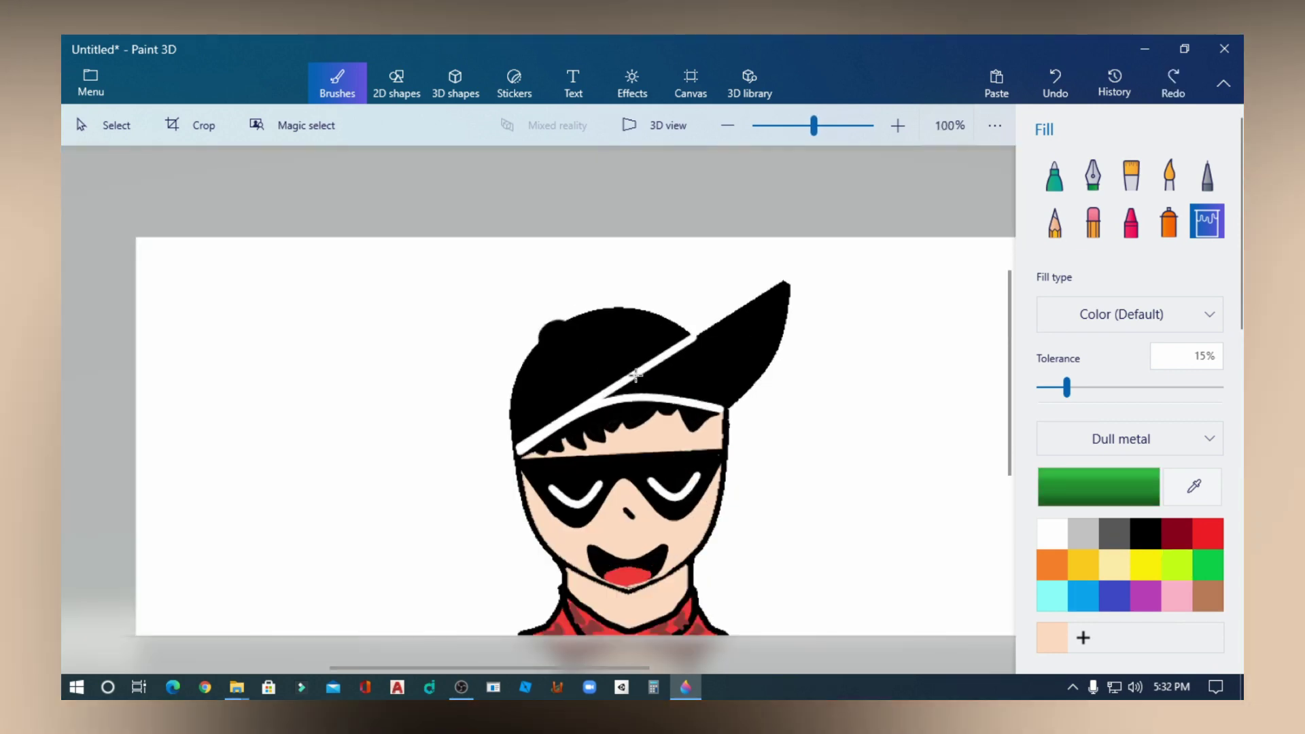
scroll(635, 375, "up", 4)
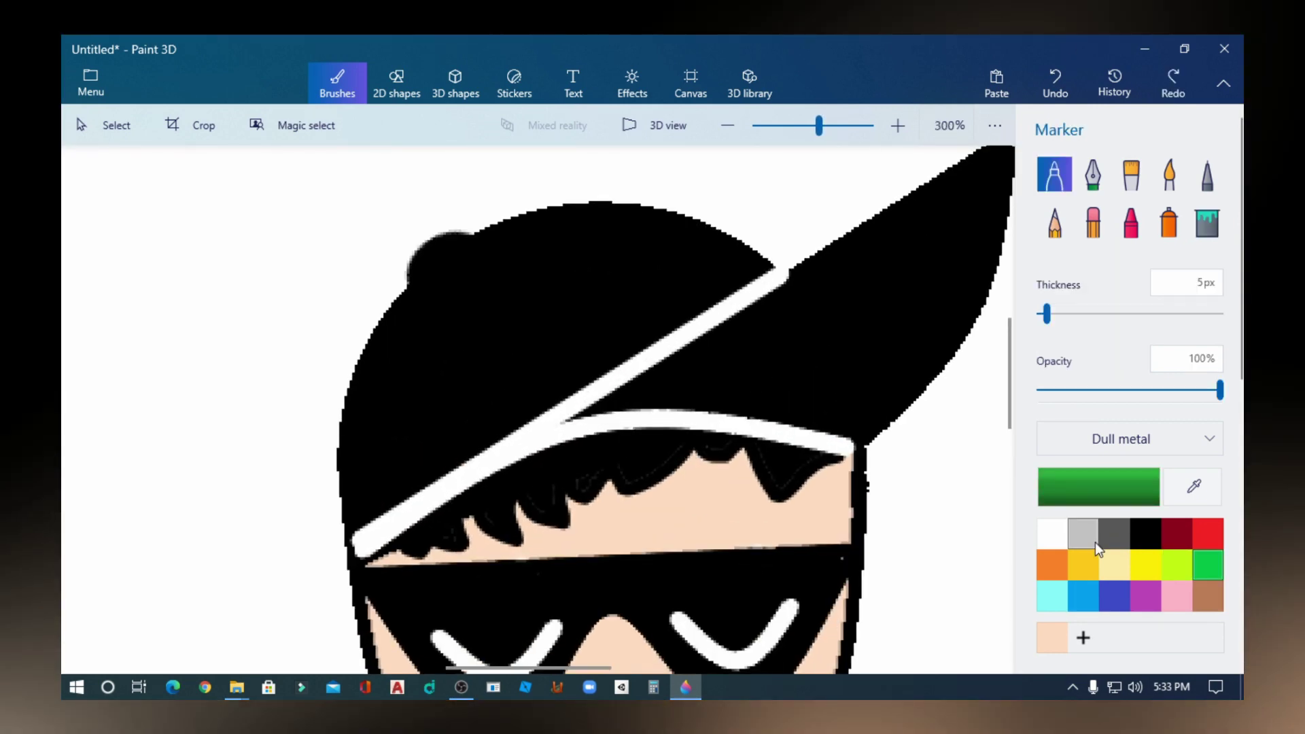
left_click(1145, 534)
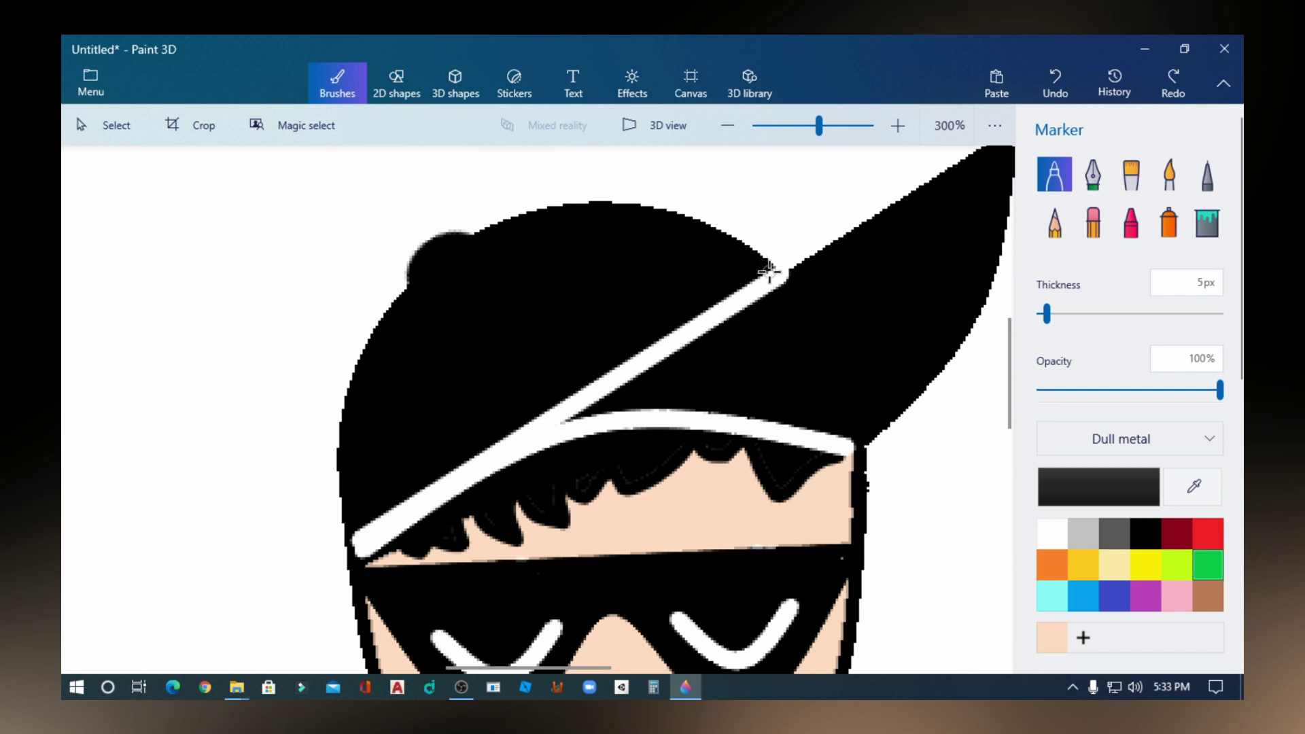
left_click_drag(770, 268, 773, 272)
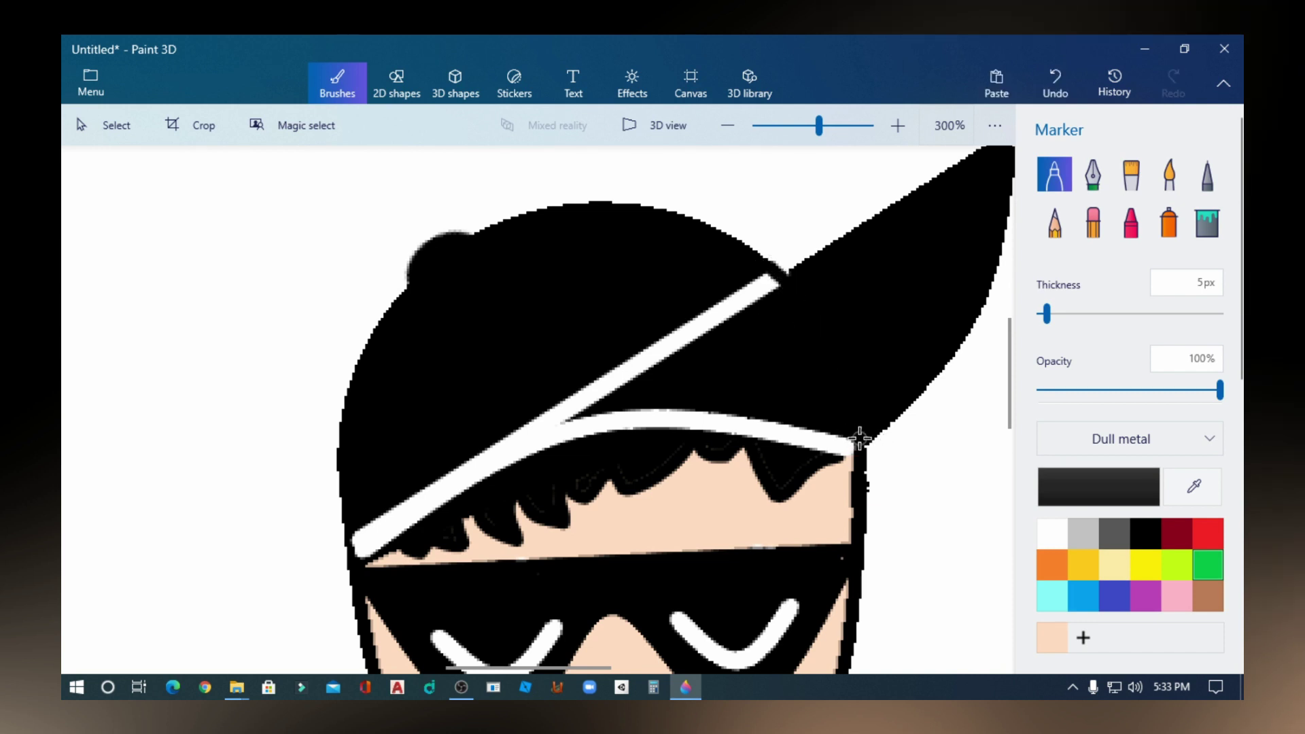
left_click_drag(855, 442, 863, 506)
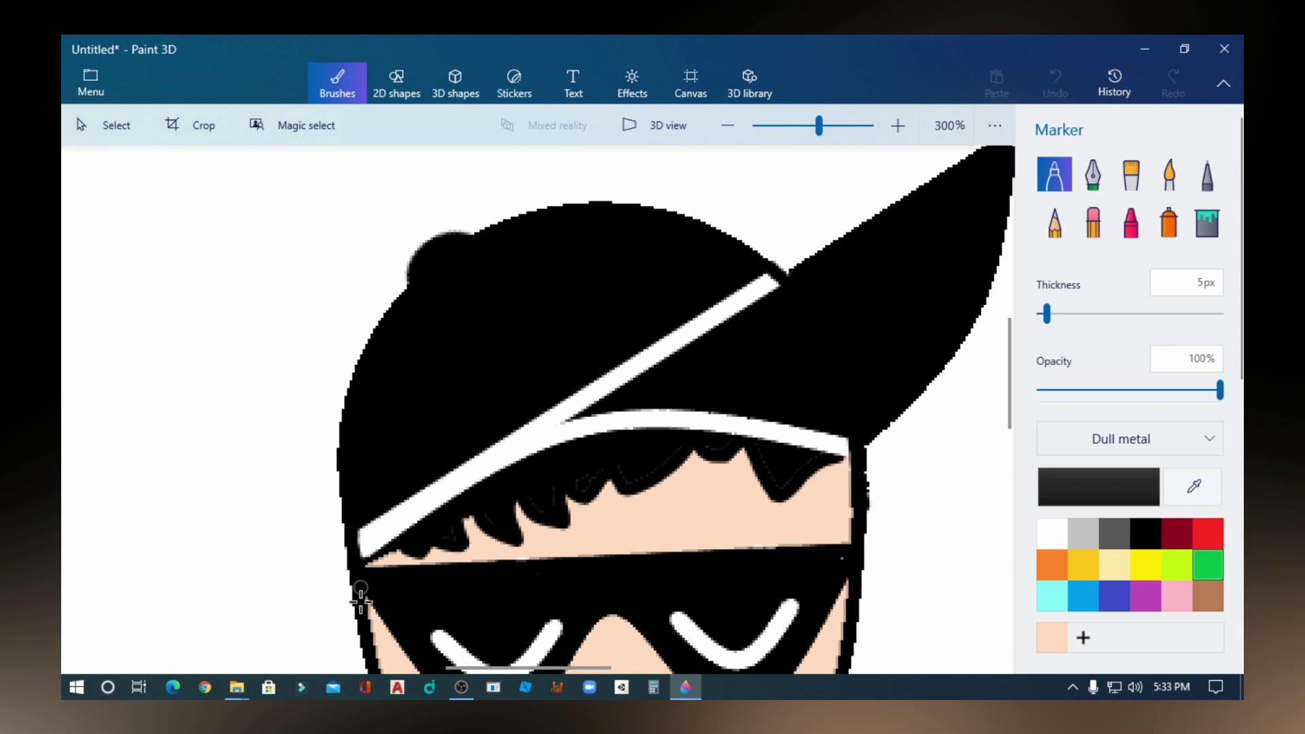
left_click_drag(360, 598, 365, 612)
- Fill the white background green with the Fill bucket
left_click(1208, 568)
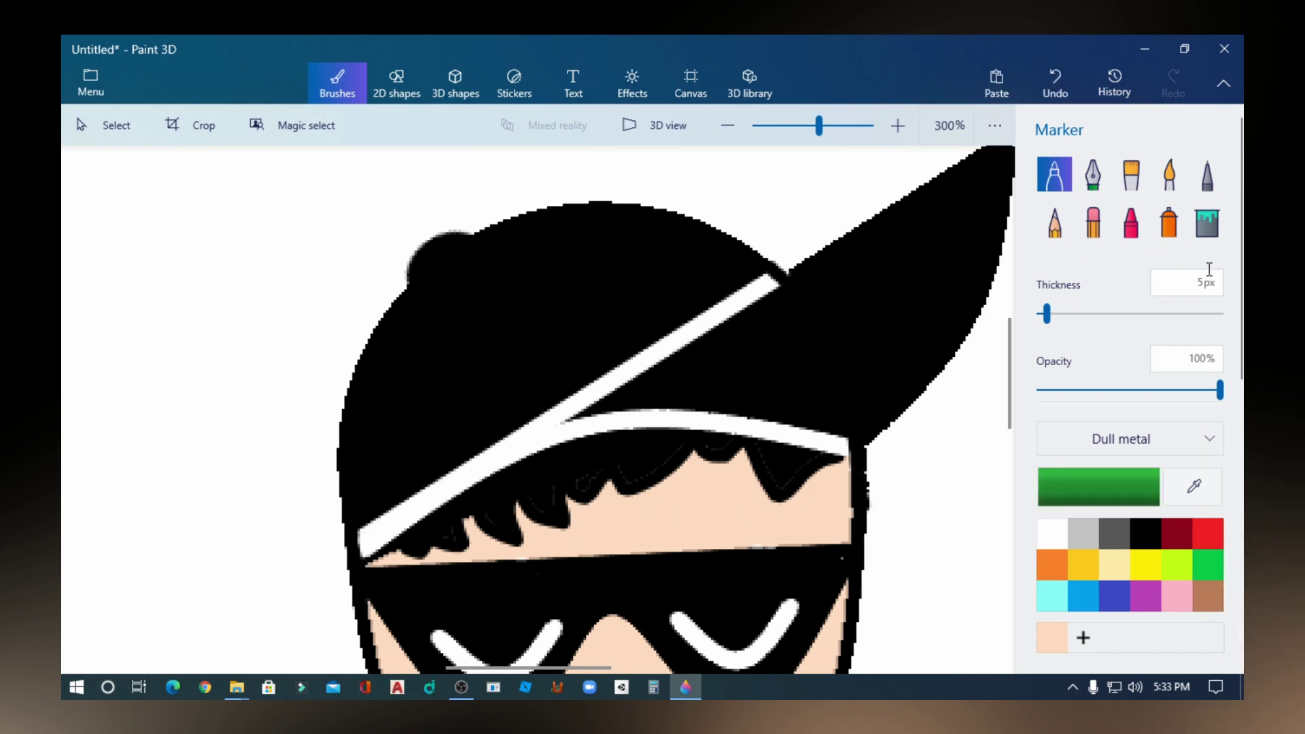
left_click(1209, 231)
left_click(163, 405)
scroll(531, 522, "down", 5)
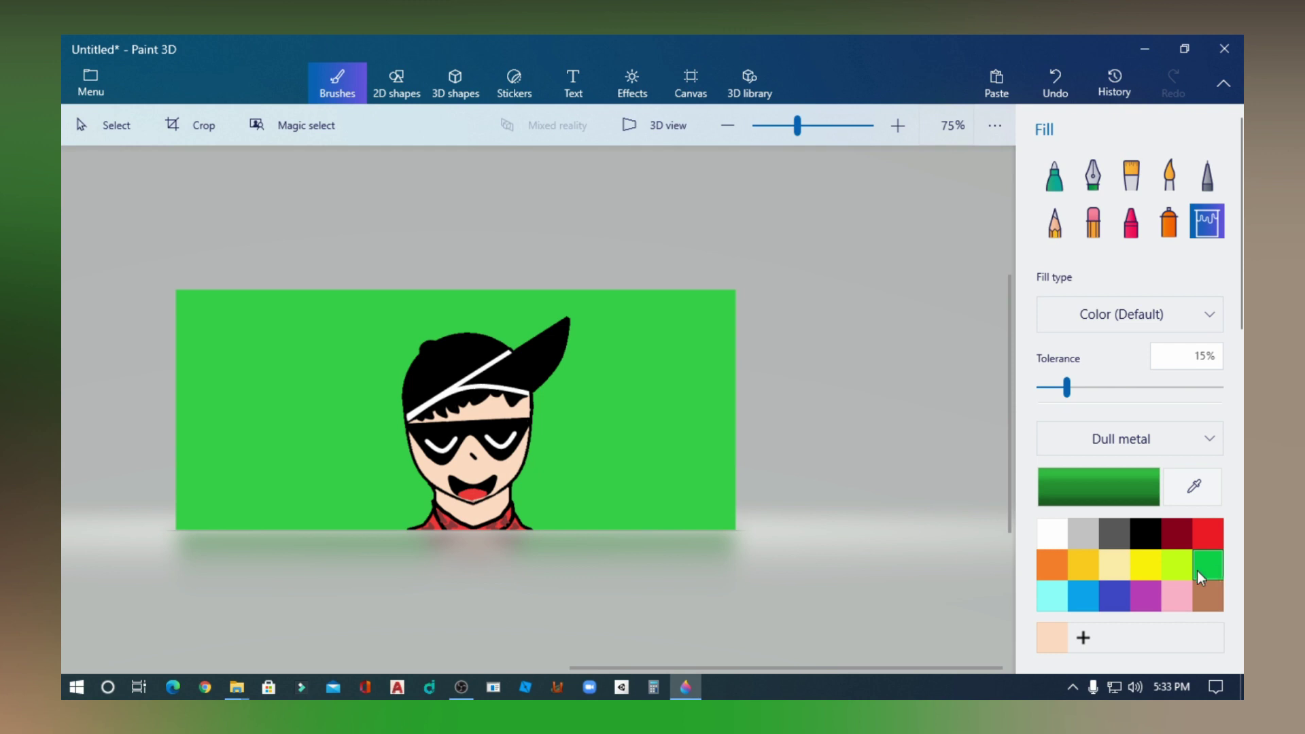
- Draw a vertical line from the cap top up to the canvas's top edge
left_click(1176, 568)
left_click(1070, 598)
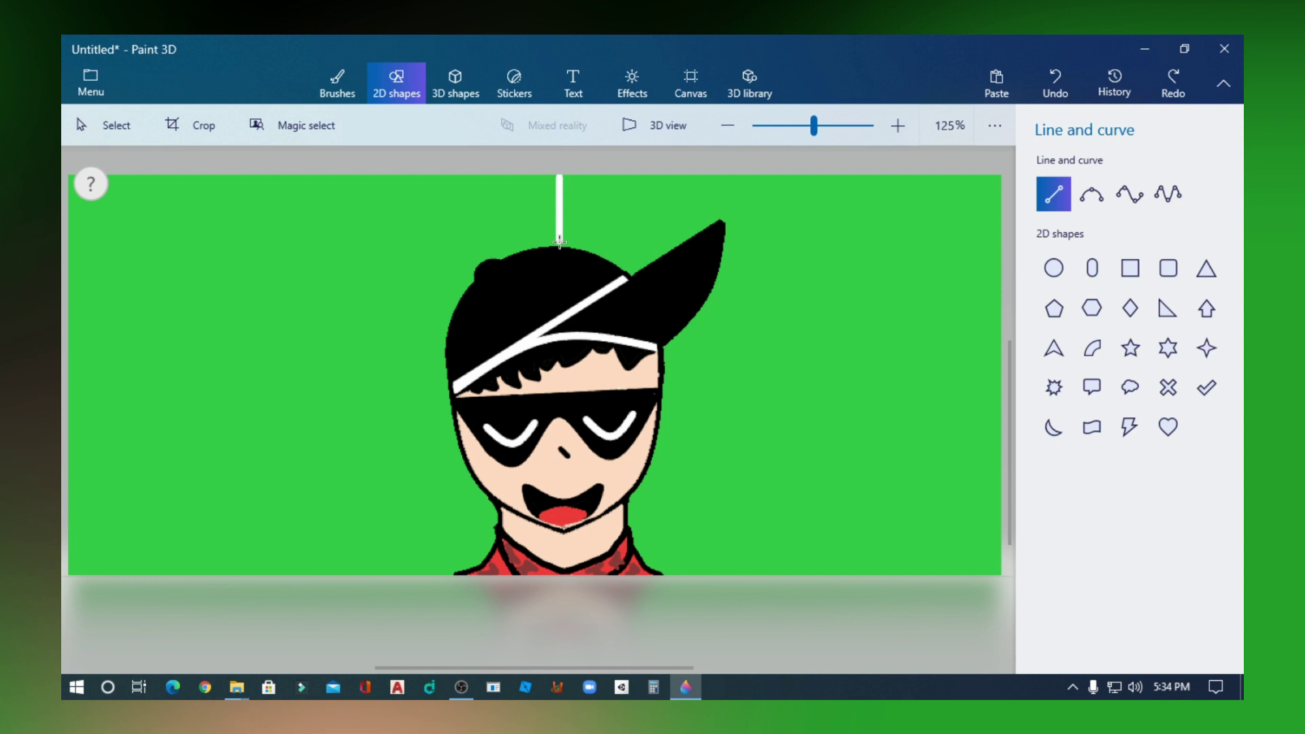
scroll(560, 241, "up", 5)
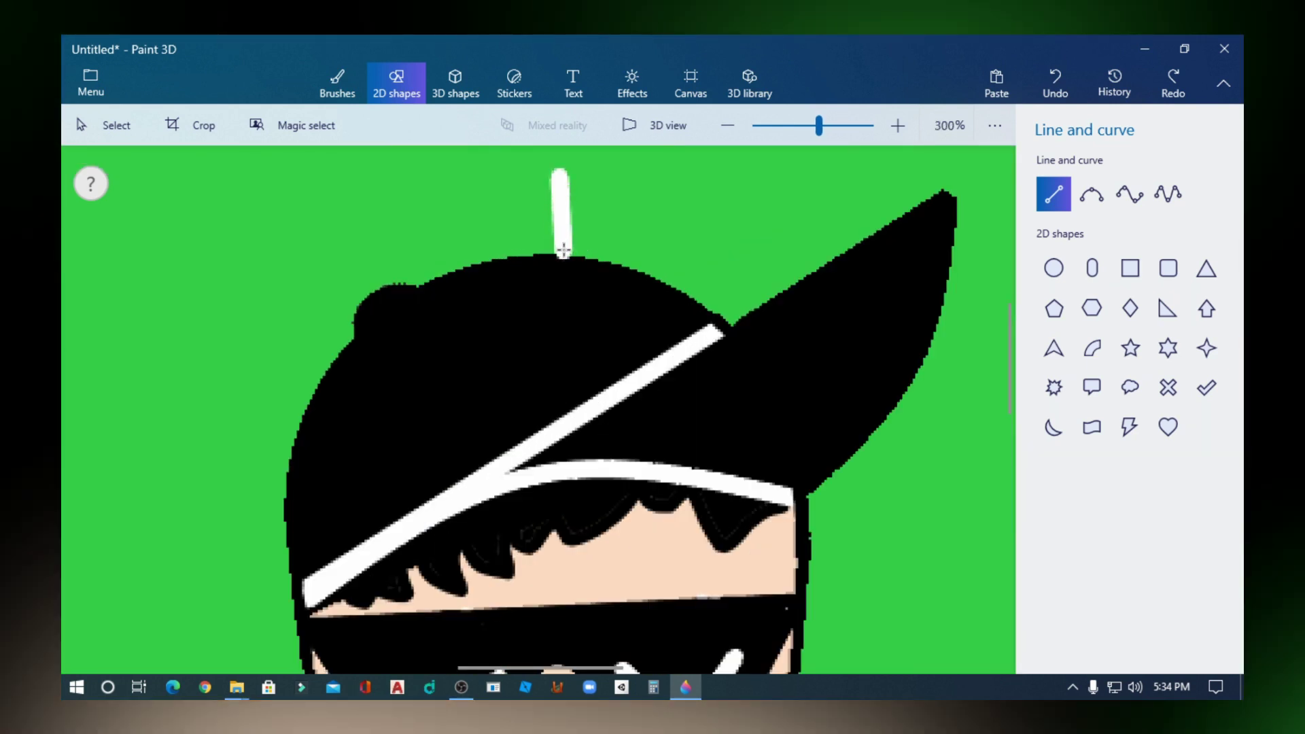
left_click_drag(563, 247, 563, 248)
scroll(607, 227, "down", 2)
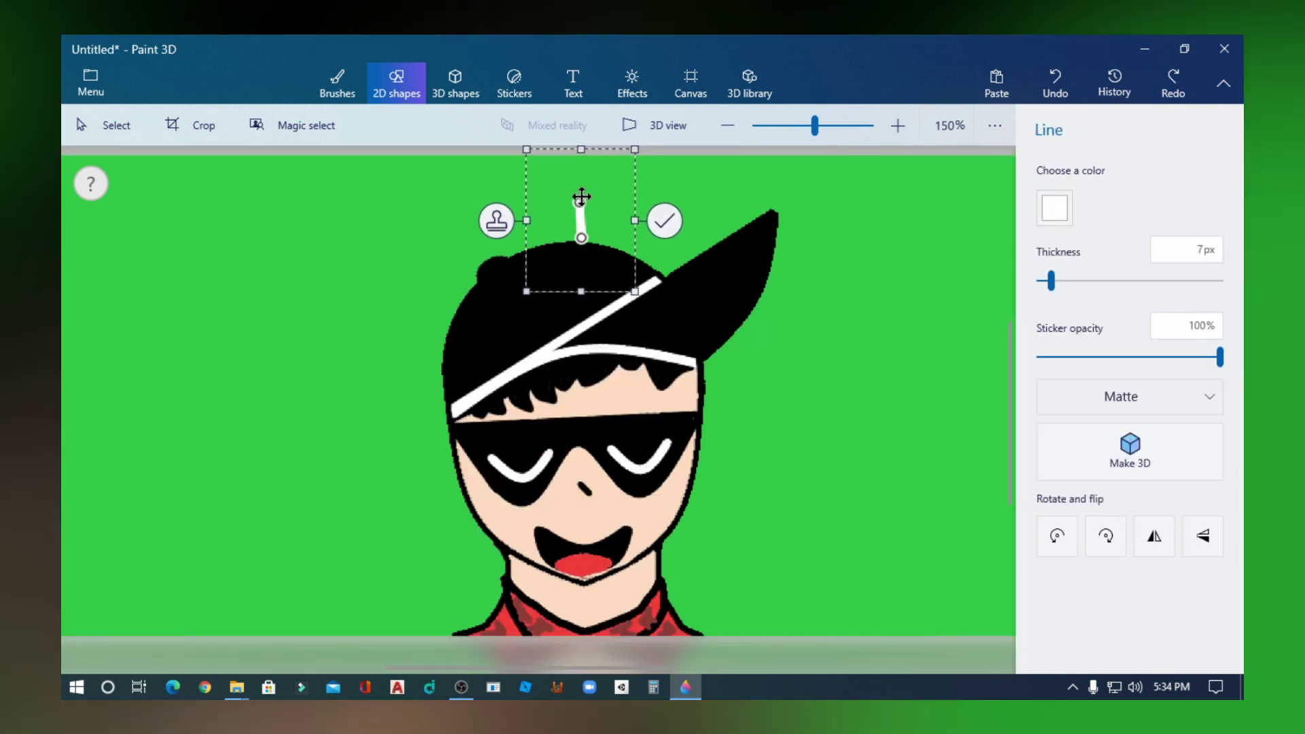
left_click_drag(580, 197, 576, 147)
- Make the line black, join its bottom end to the cap, and commit it
left_click(1055, 203)
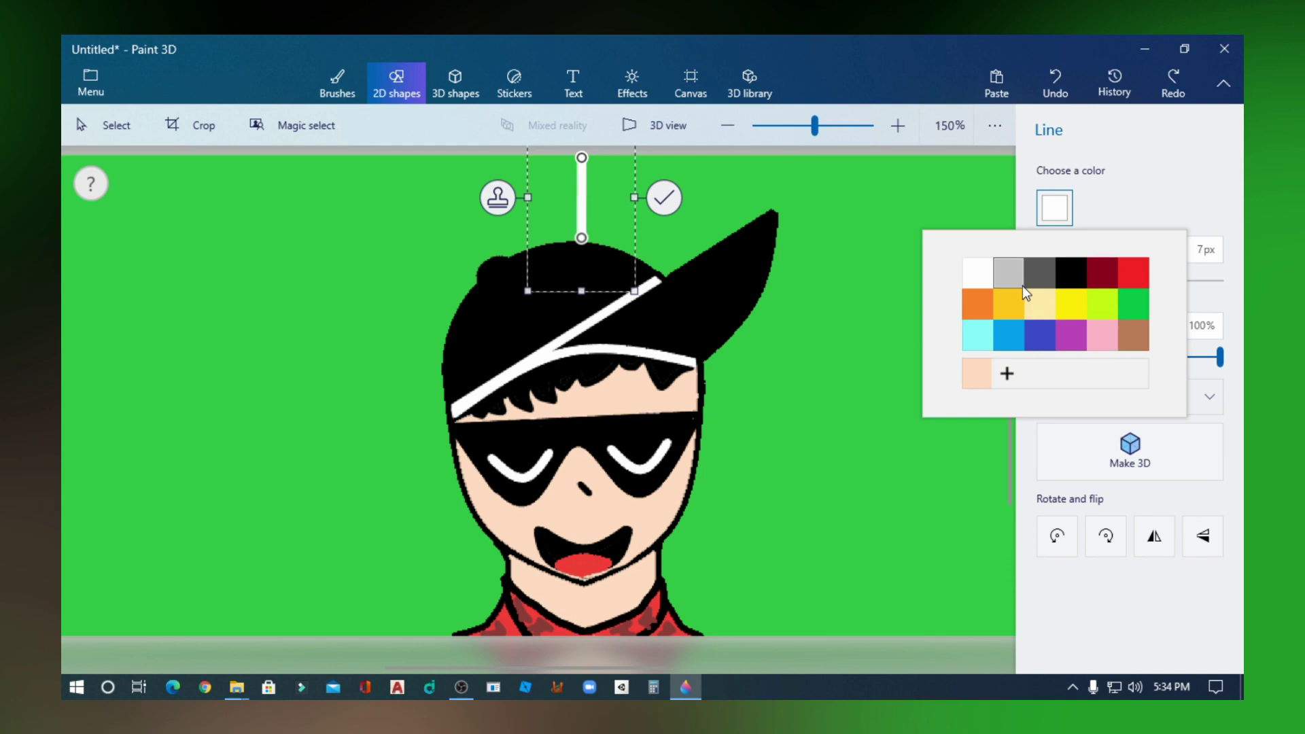
left_click(1067, 272)
scroll(707, 321, "down", 1)
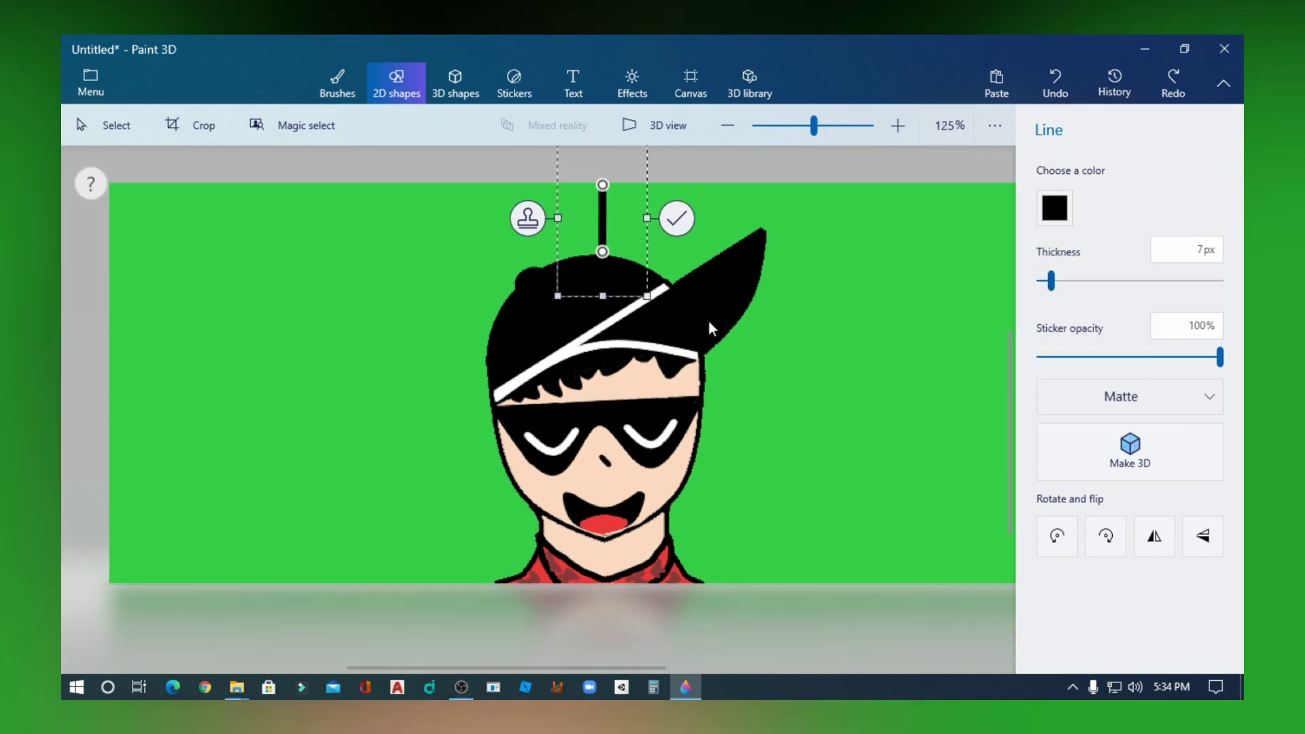
scroll(631, 227, "up", 1)
scroll(630, 226, "up", 6)
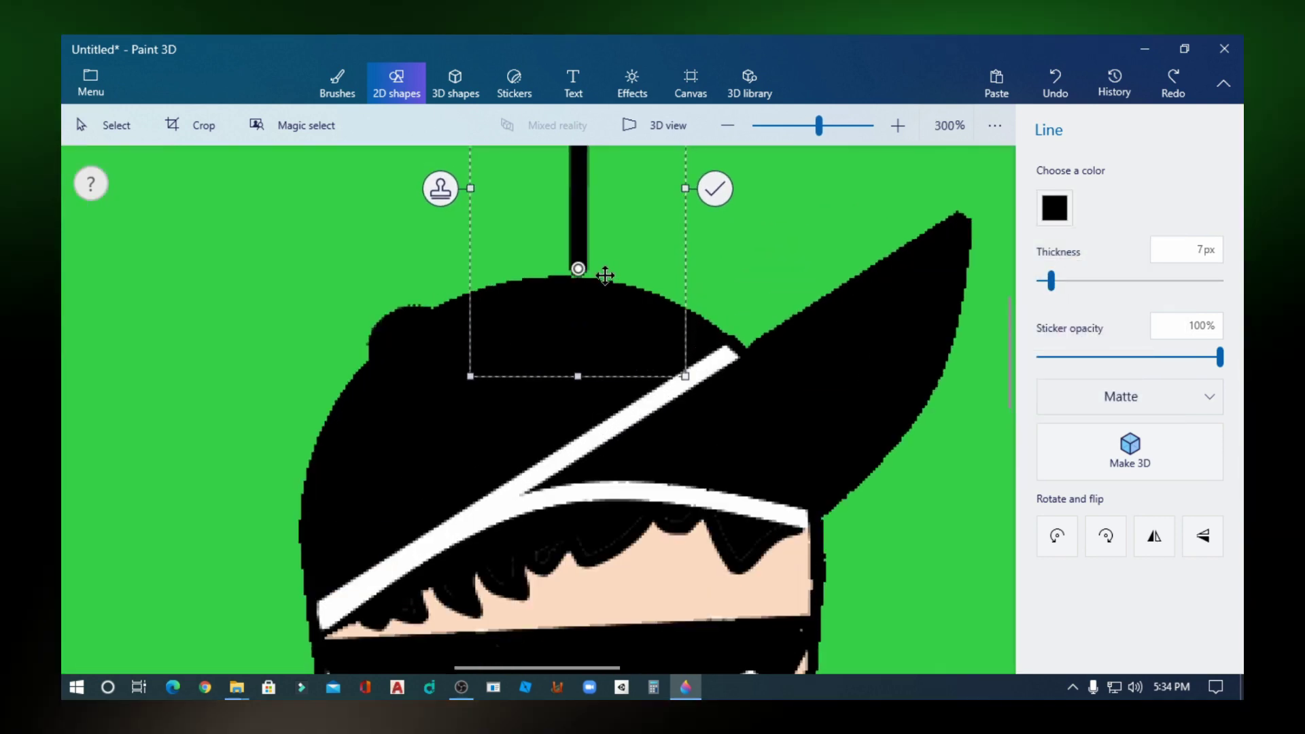
left_click_drag(530, 251, 542, 265)
scroll(765, 252, "down", 7)
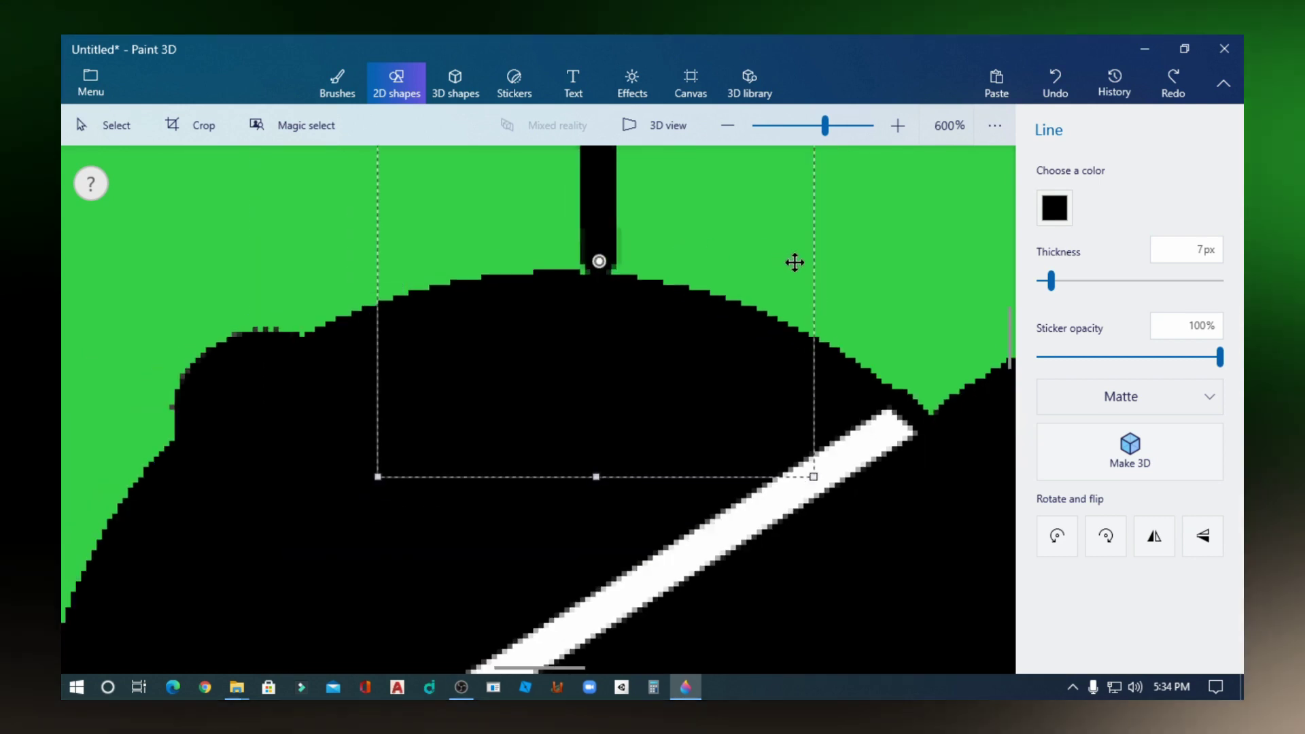
scroll(911, 319, "down", 1)
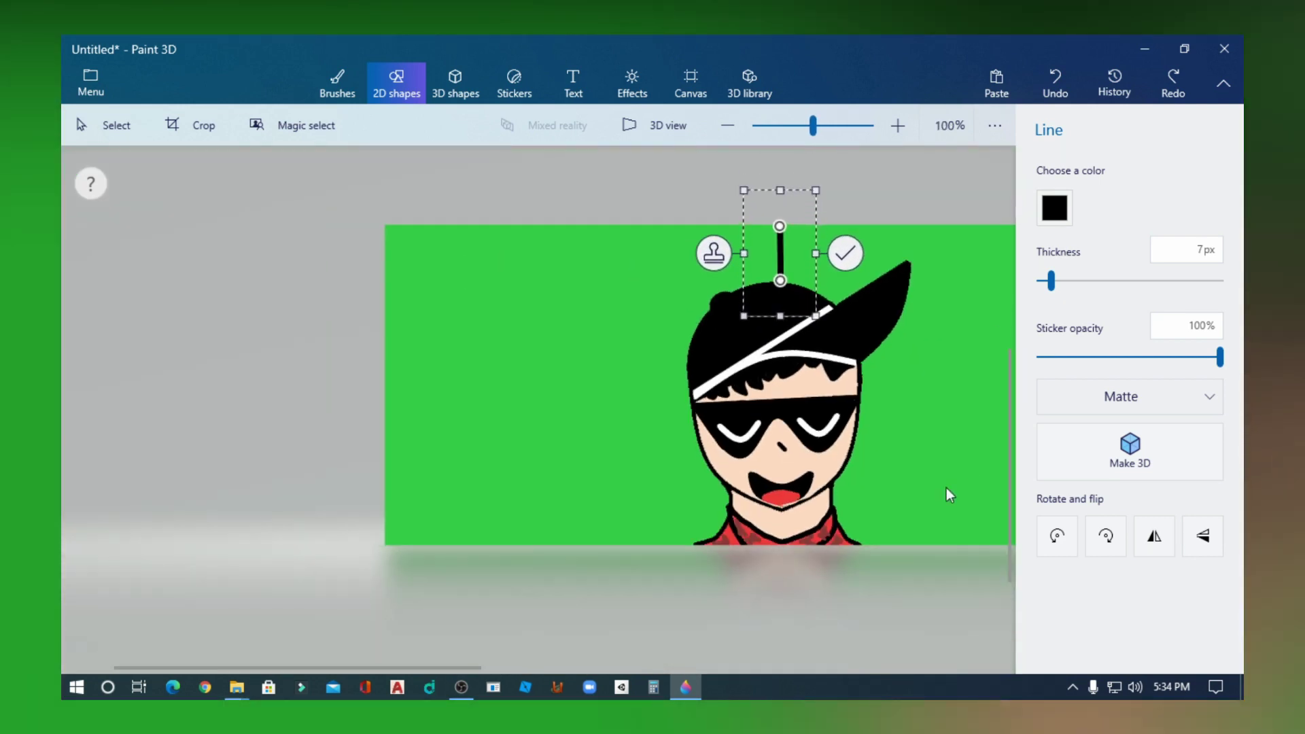
left_click(847, 253)
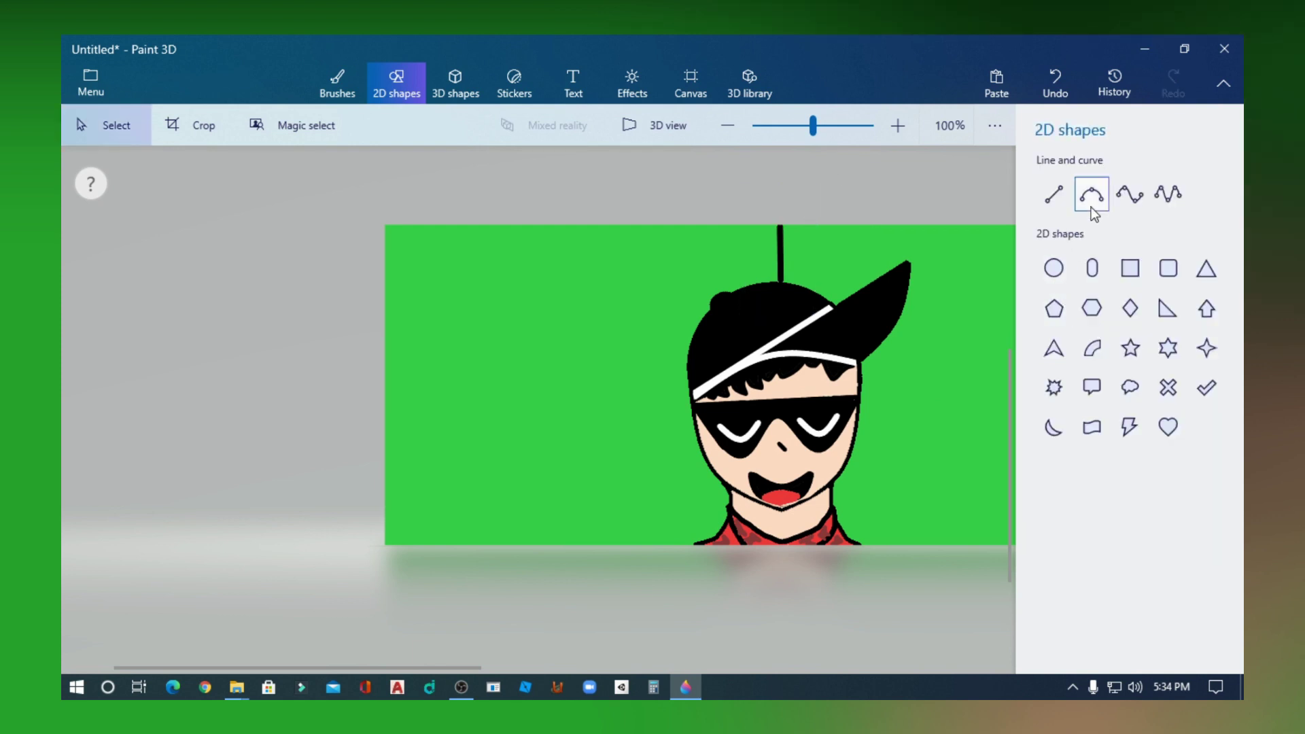
- Fill the background left of the vertical line red
left_click(349, 88)
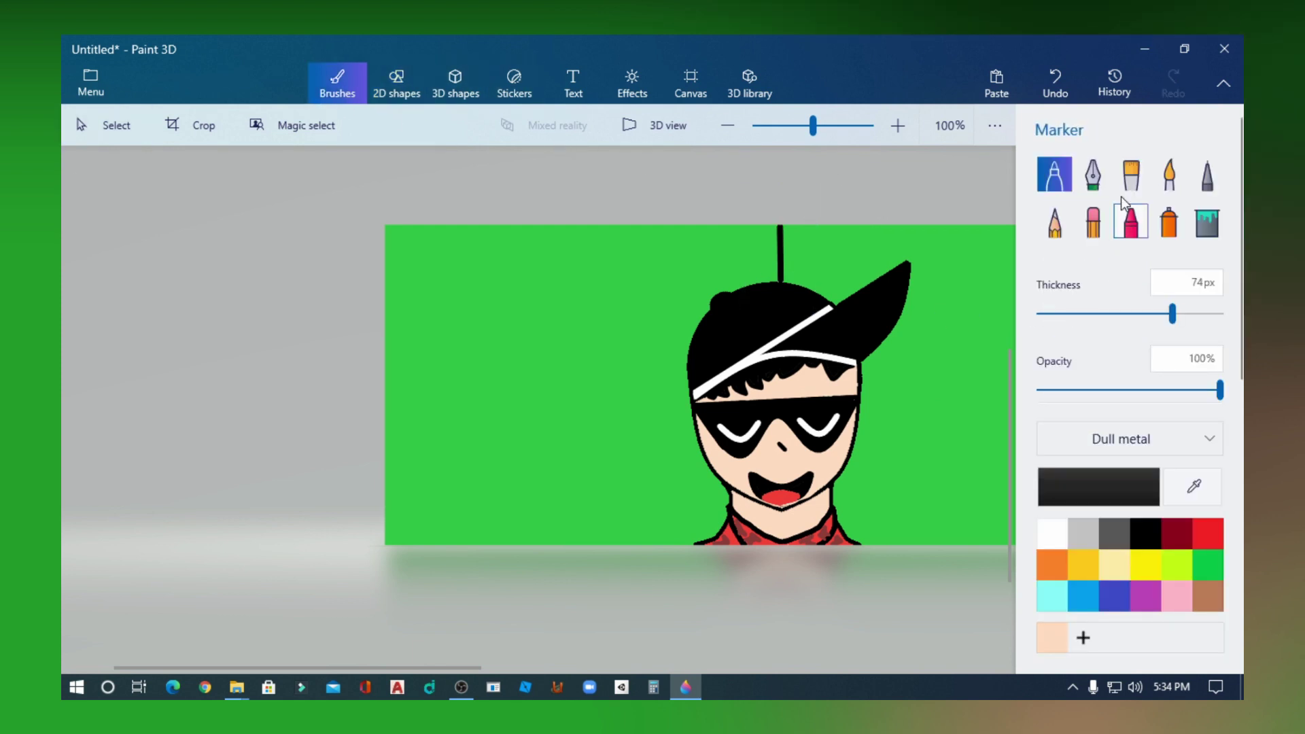
left_click(1211, 535)
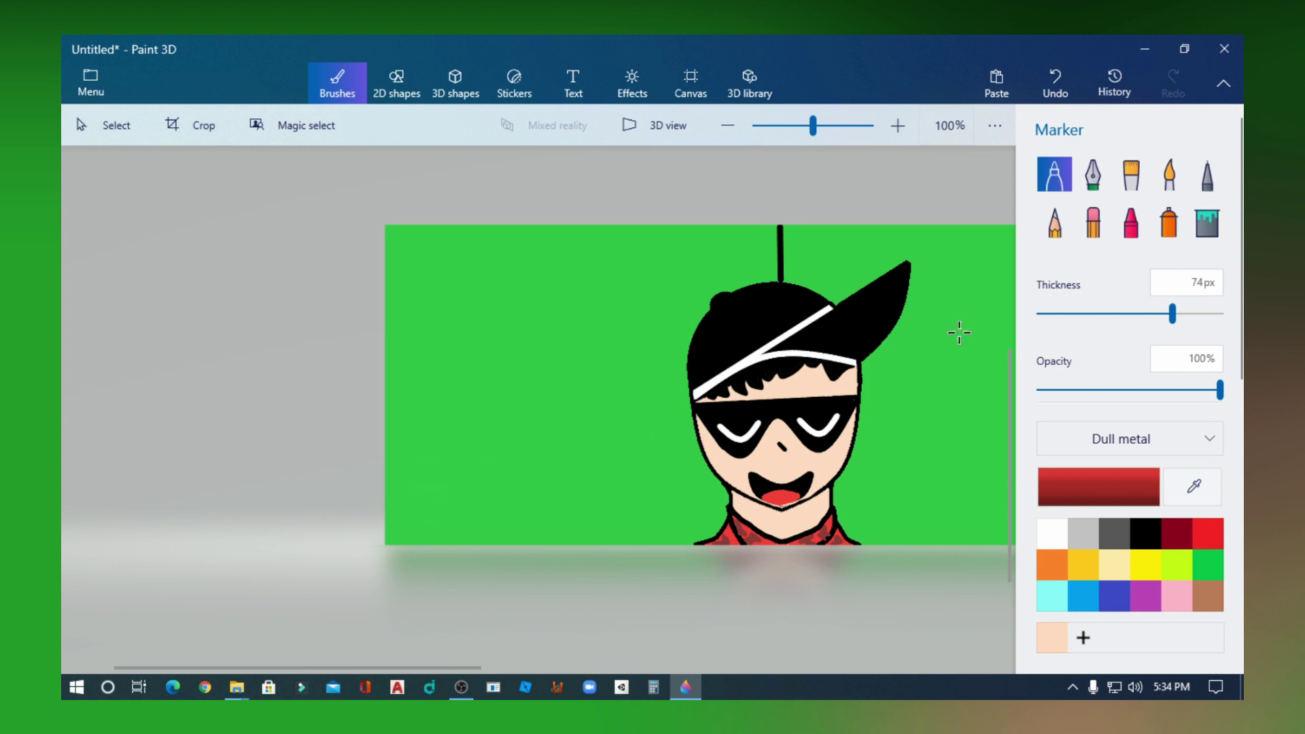
left_click(1201, 230)
left_click(607, 356)
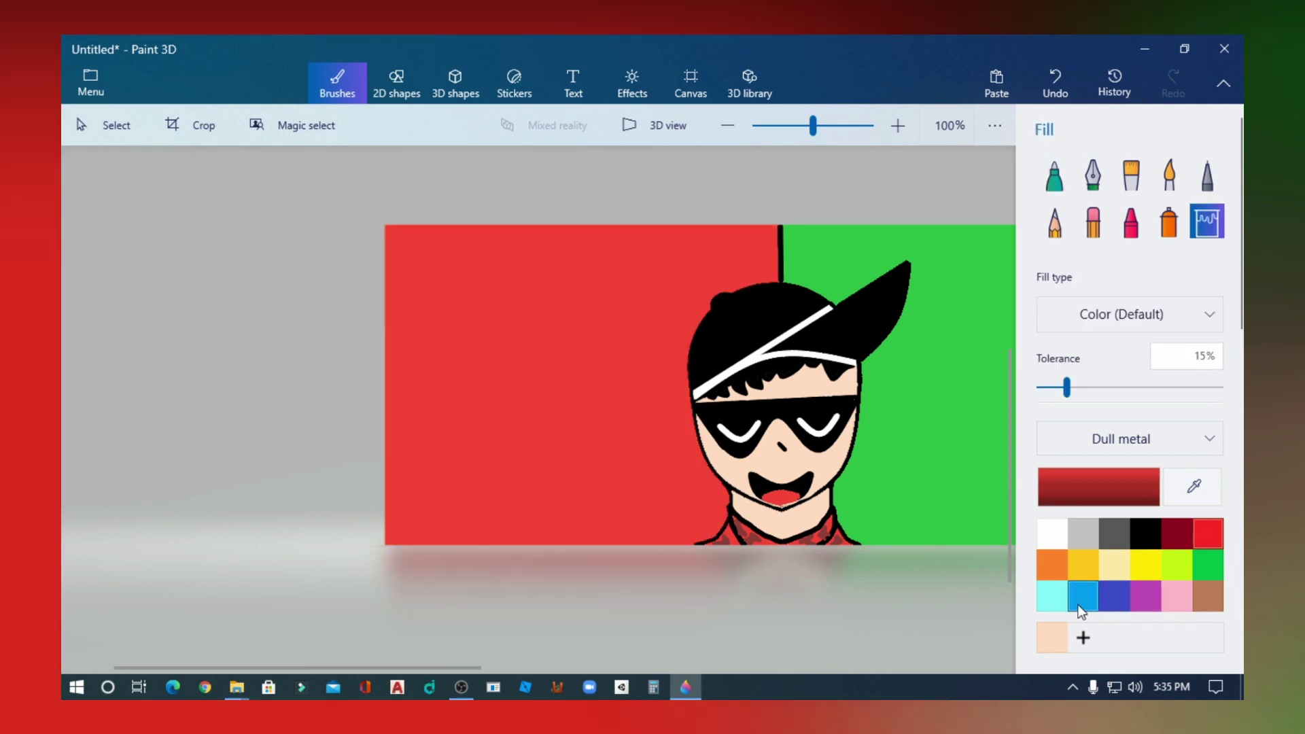
- Fill the background right of the vertical line light cyan
left_click(1051, 595)
left_click(948, 265)
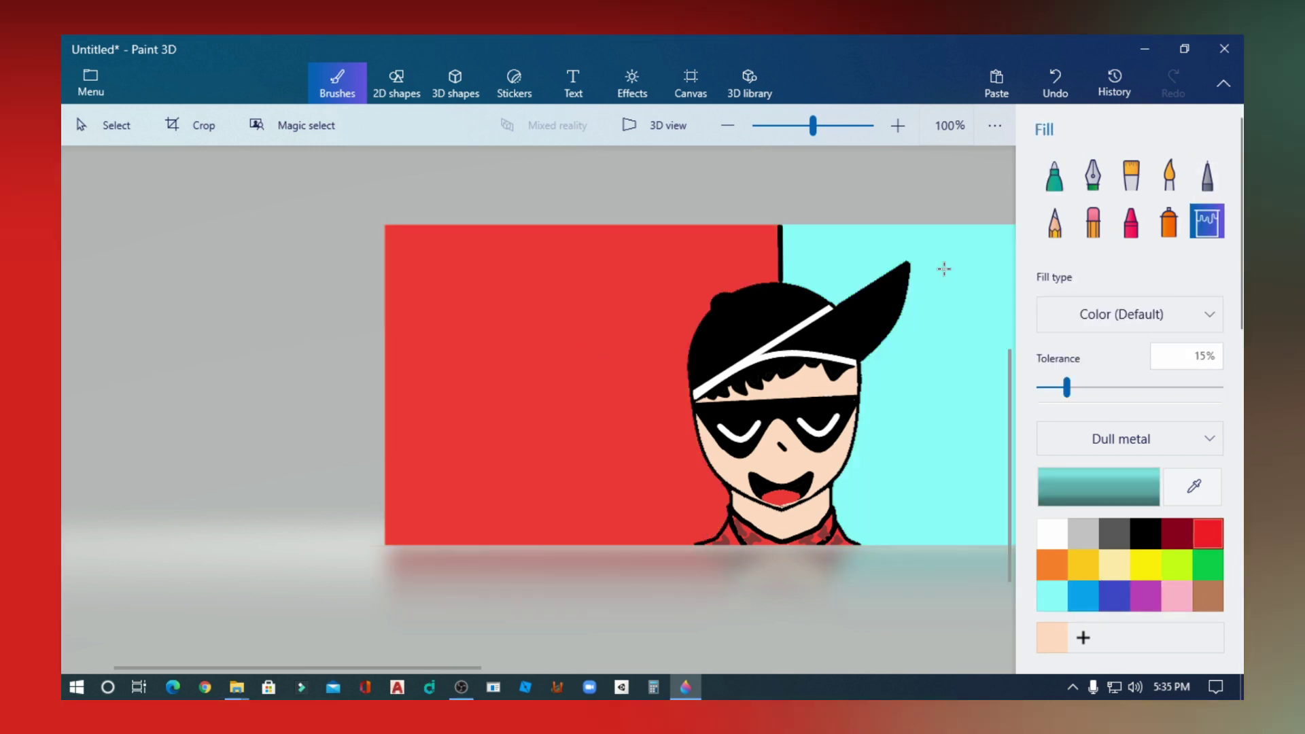
scroll(781, 437, "down", 3)
scroll(573, 458, "up", 5)
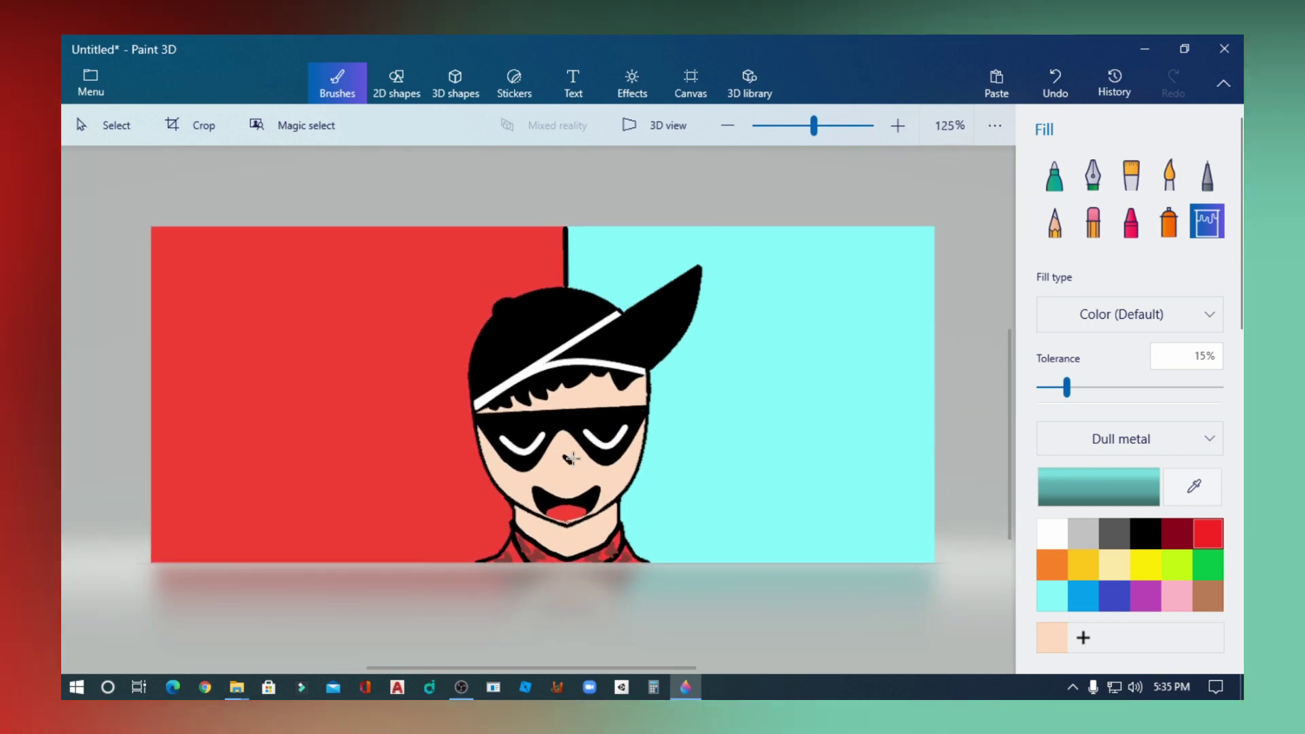
scroll(585, 439, "down", 5)
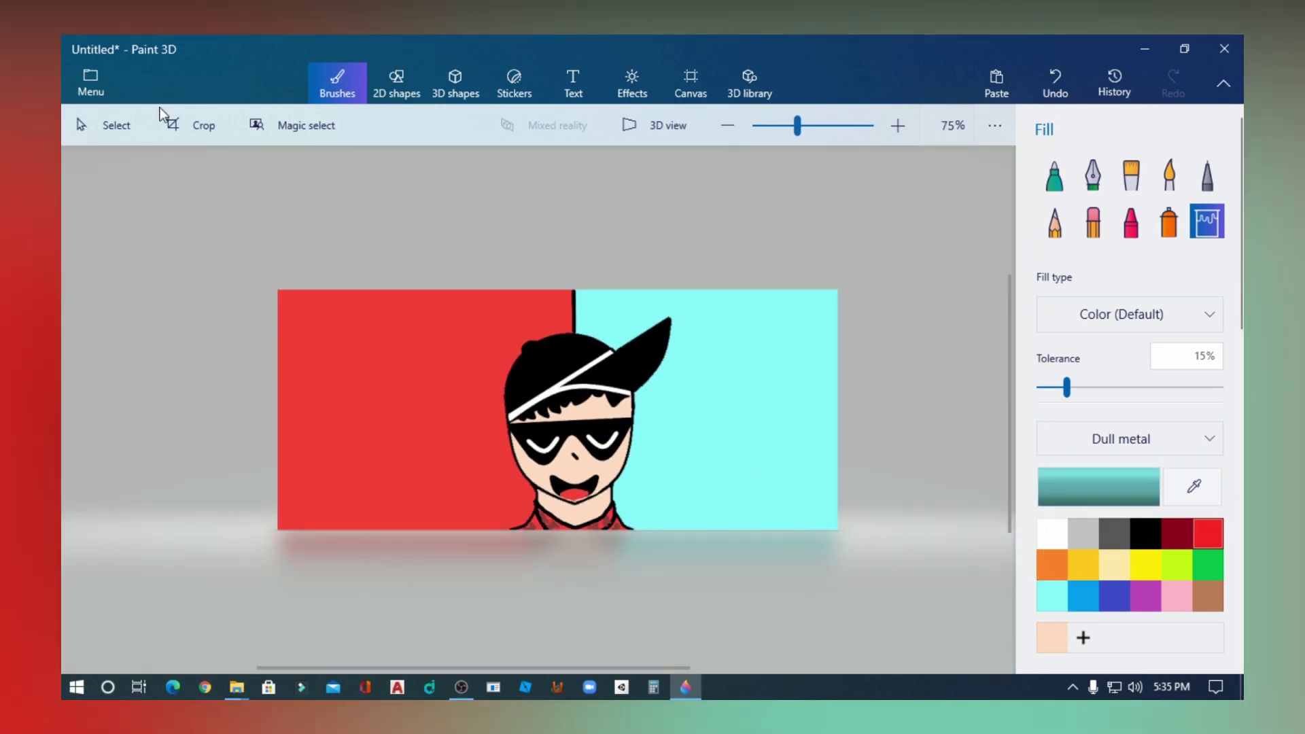
left_click(396, 83)
- Draw a black horizontal line at eye level from the left edge to the face
left_click(1051, 193)
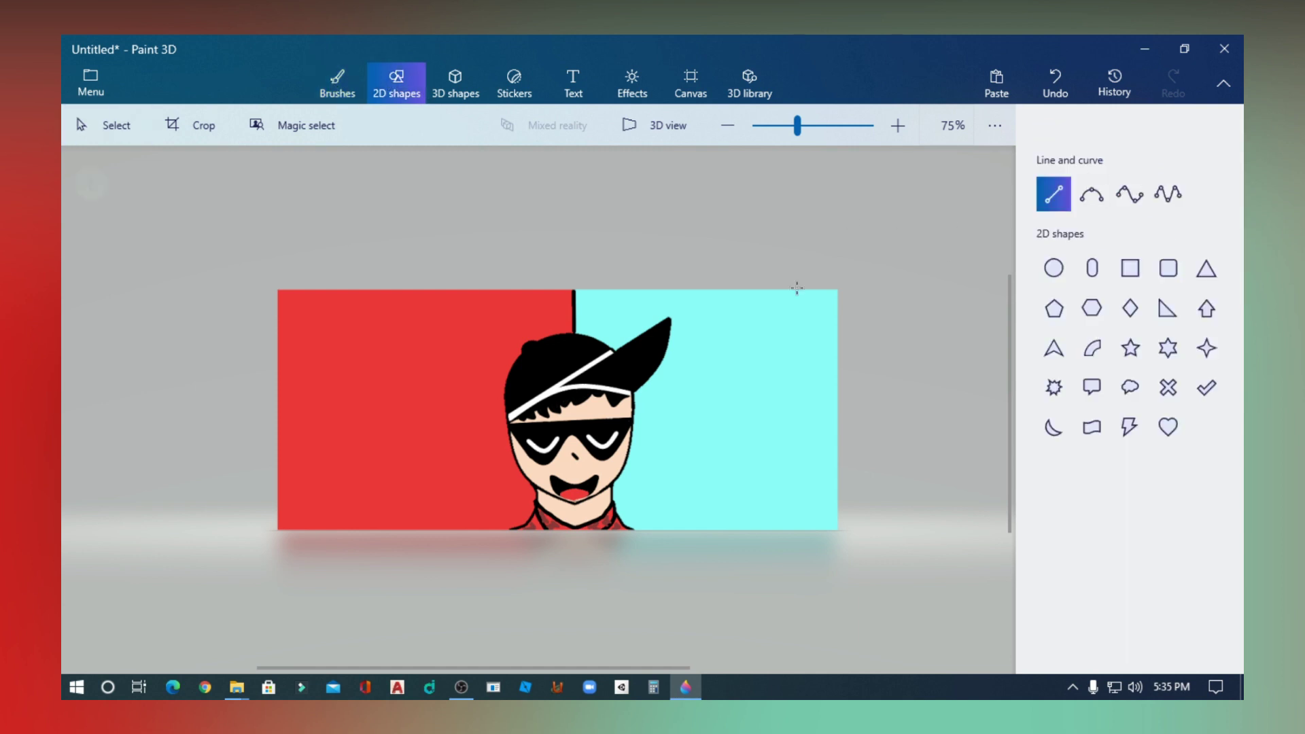
scroll(310, 451, "up", 5)
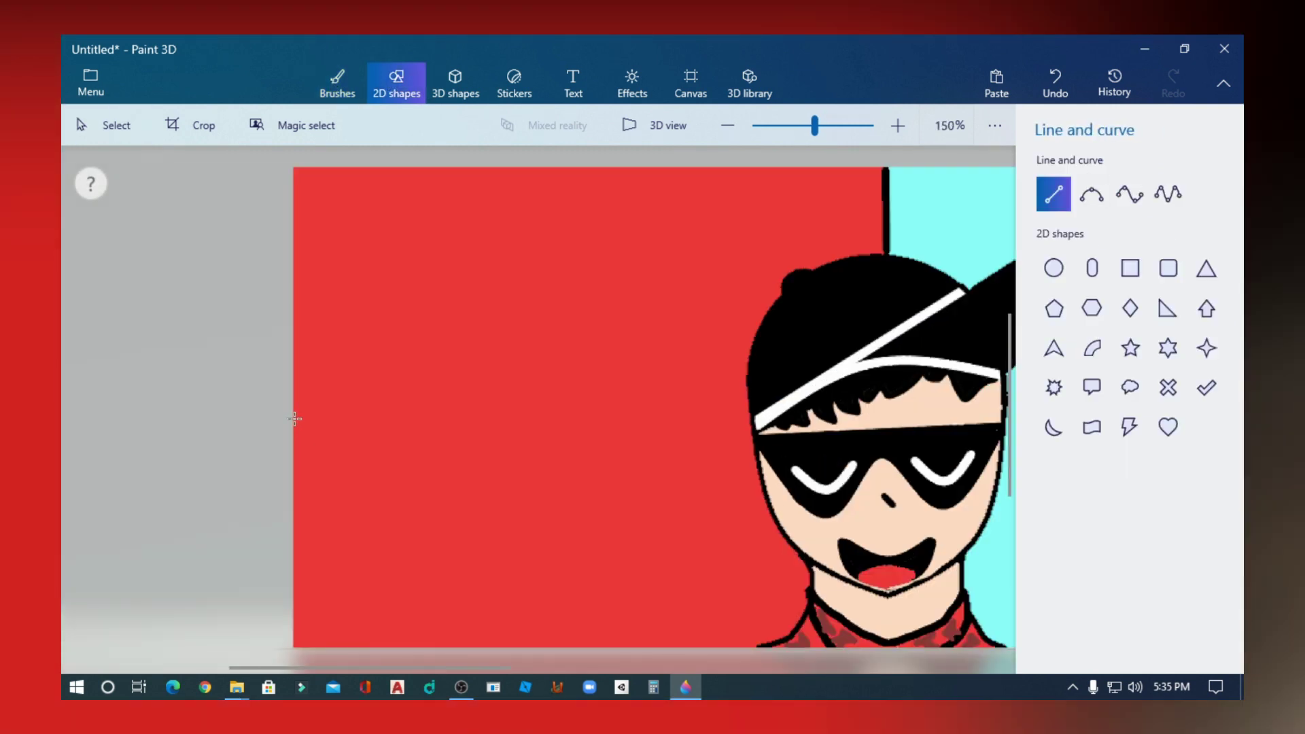
left_click_drag(294, 418, 751, 415)
scroll(814, 425, "down", 2)
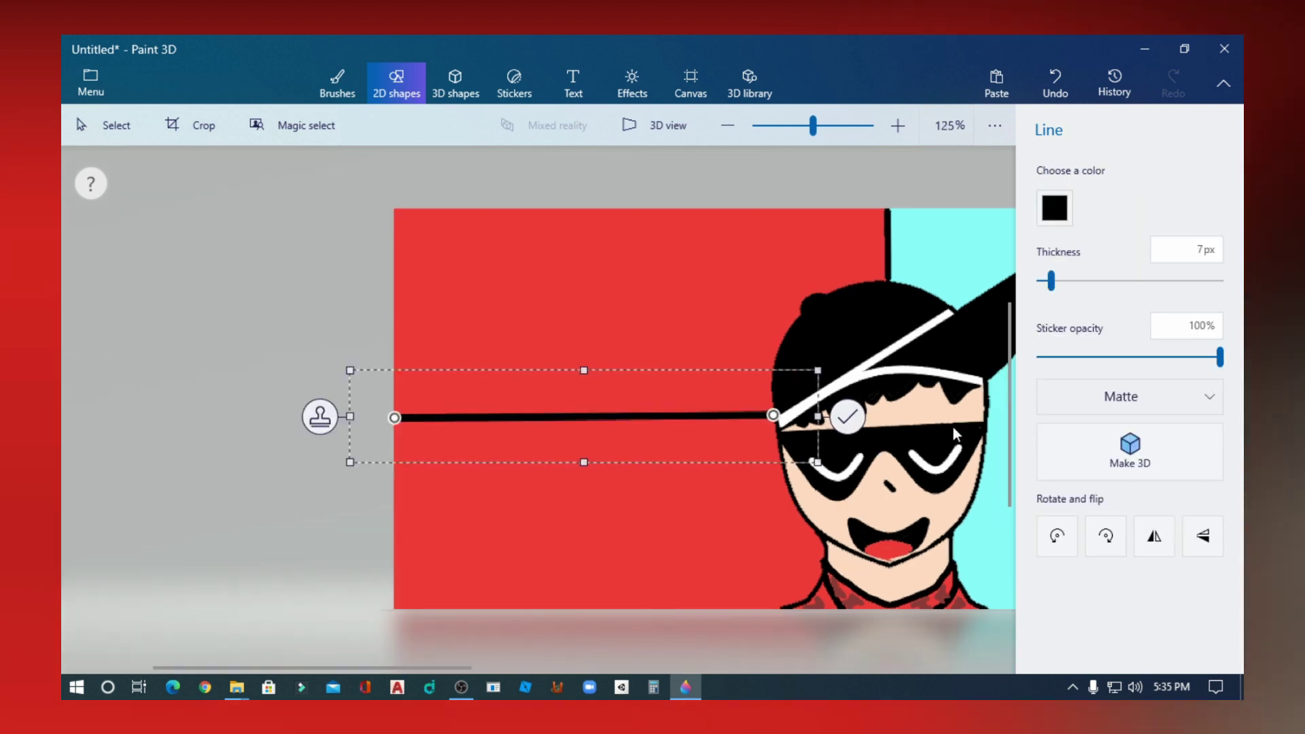
left_click(813, 422)
scroll(890, 460, "down", 2)
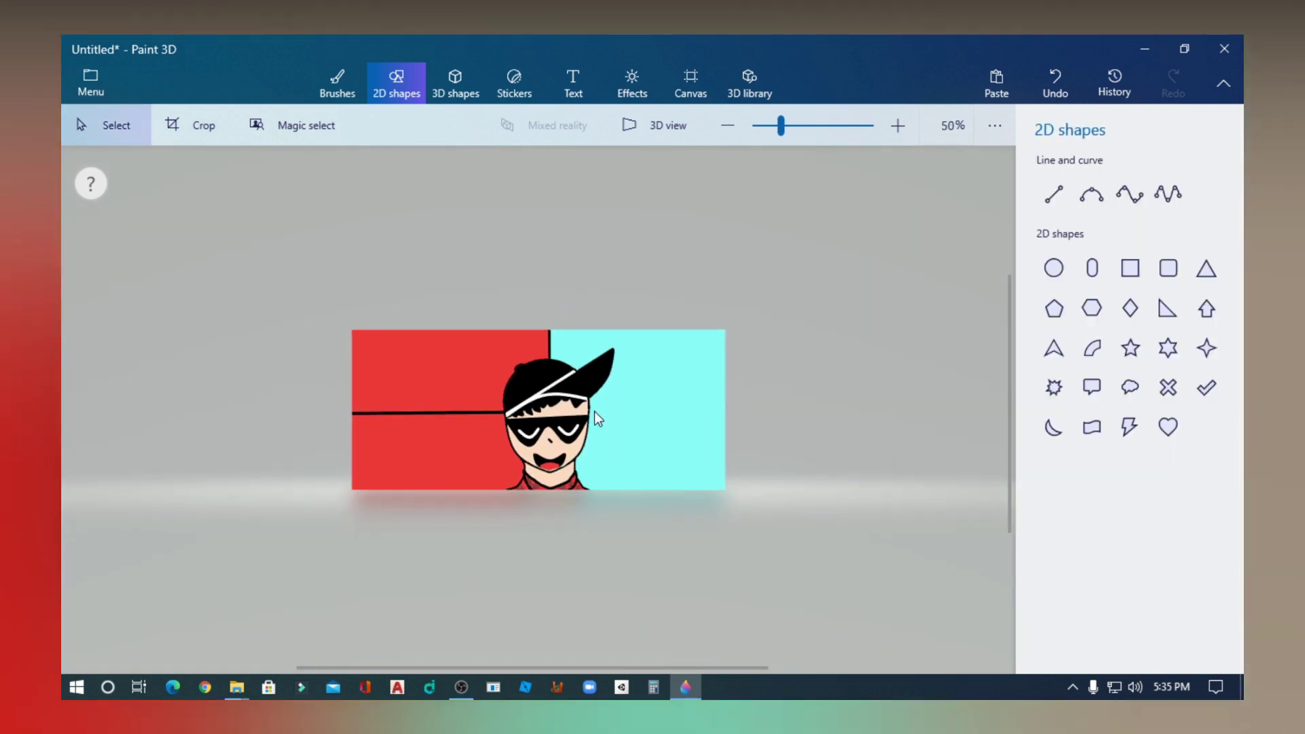
scroll(594, 410, "up", 6)
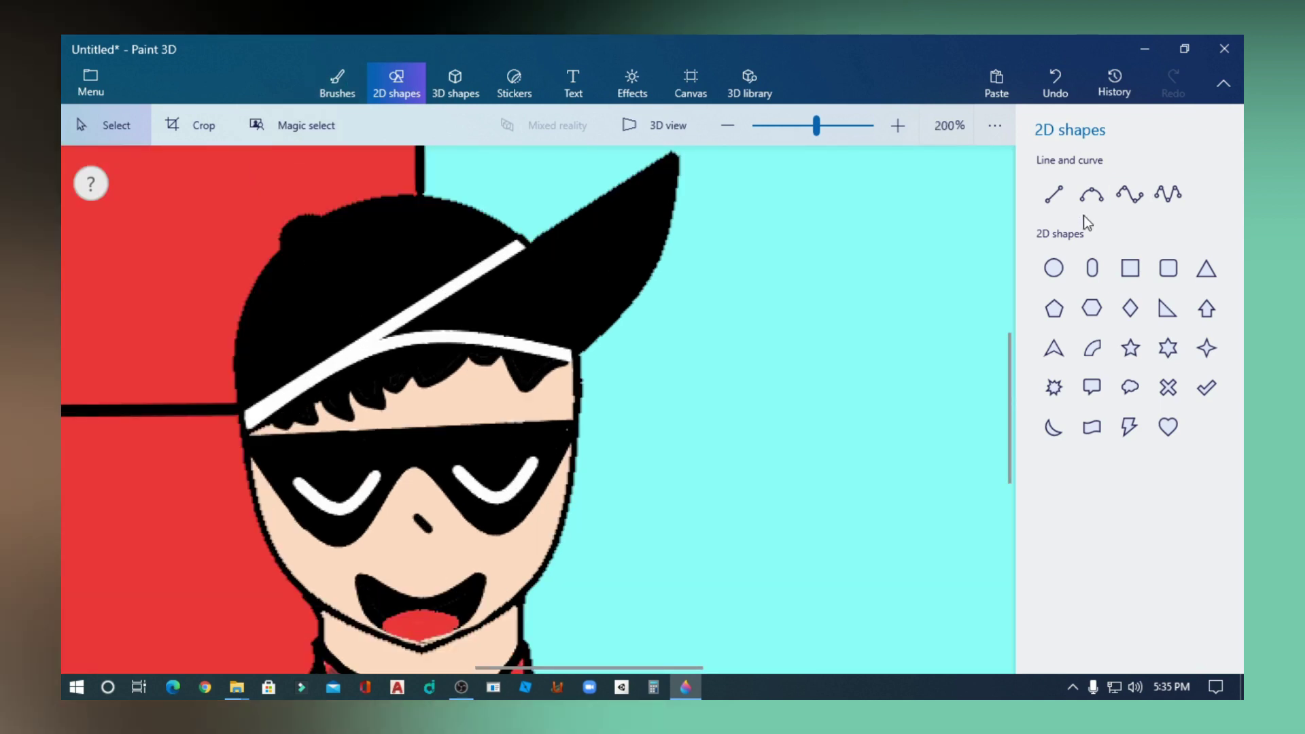
- Draw another horizontal dividing line across the cyan side
left_click(1053, 194)
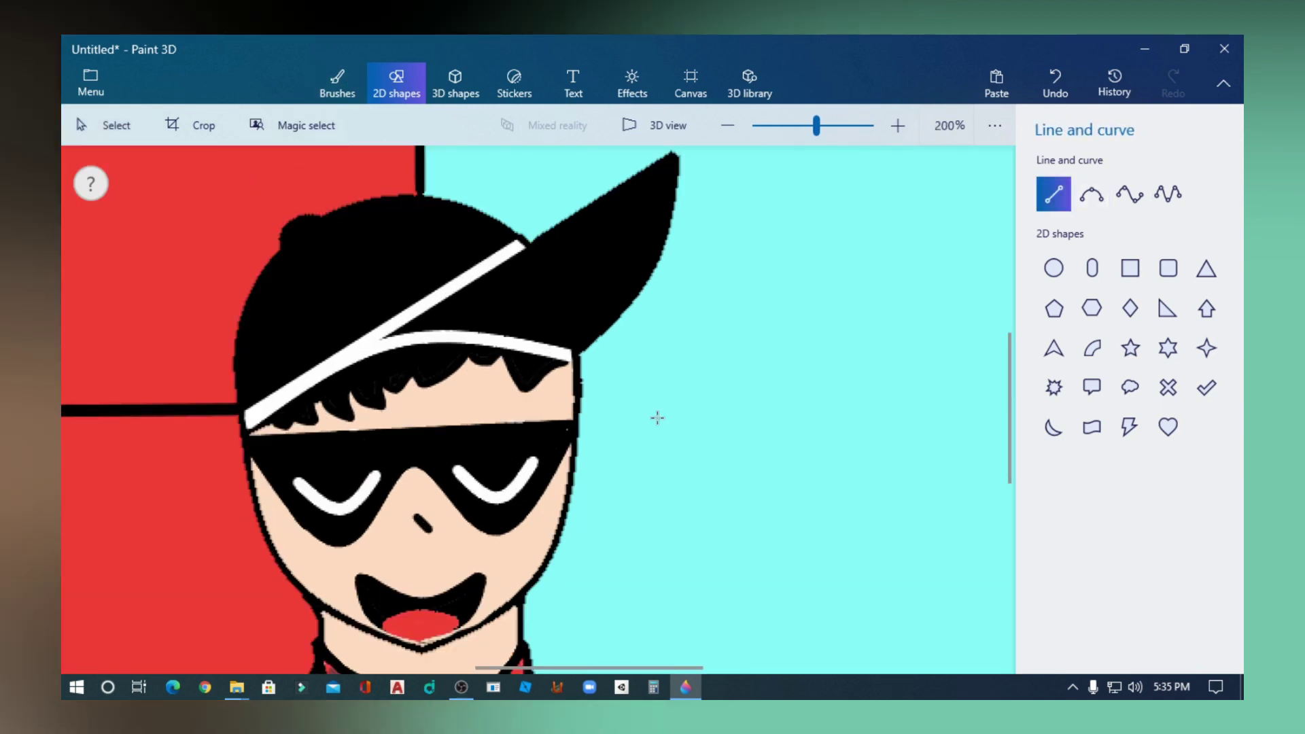
mouse_move(577, 415)
left_mouse_down()
mouse_move(992, 408)
mouse_move(738, 422)
left_mouse_up()
scroll(994, 407, "down", 3)
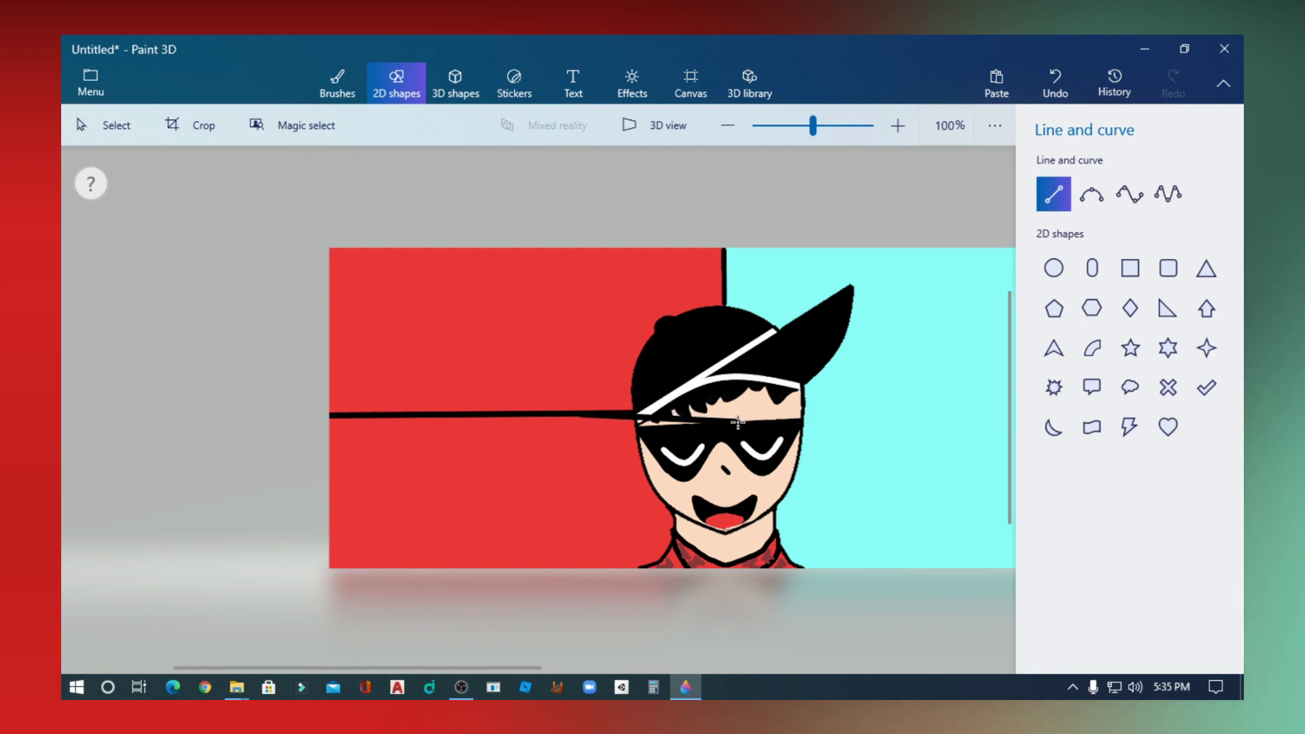
left_click(825, 411)
scroll(833, 420, "down", 2)
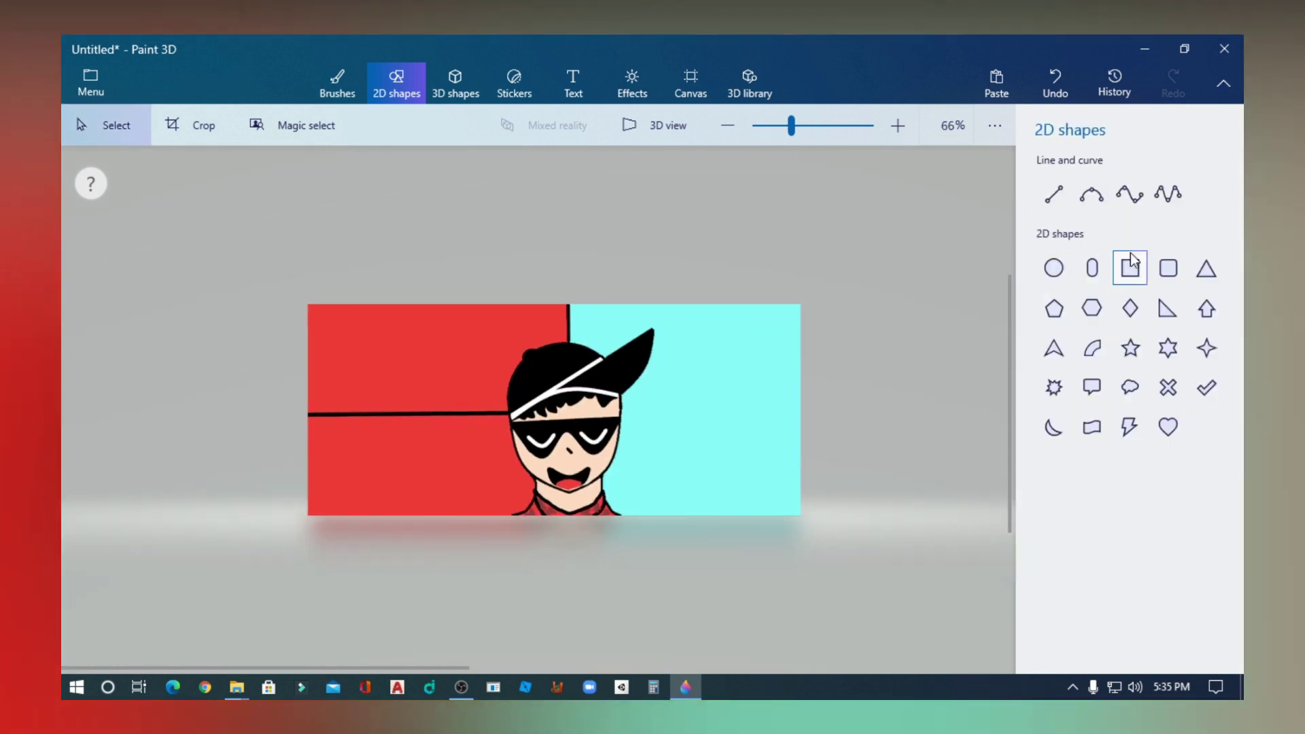
- Draw a black horizontal line from the right edge to the face
left_click(1053, 194)
scroll(717, 439, "up", 4)
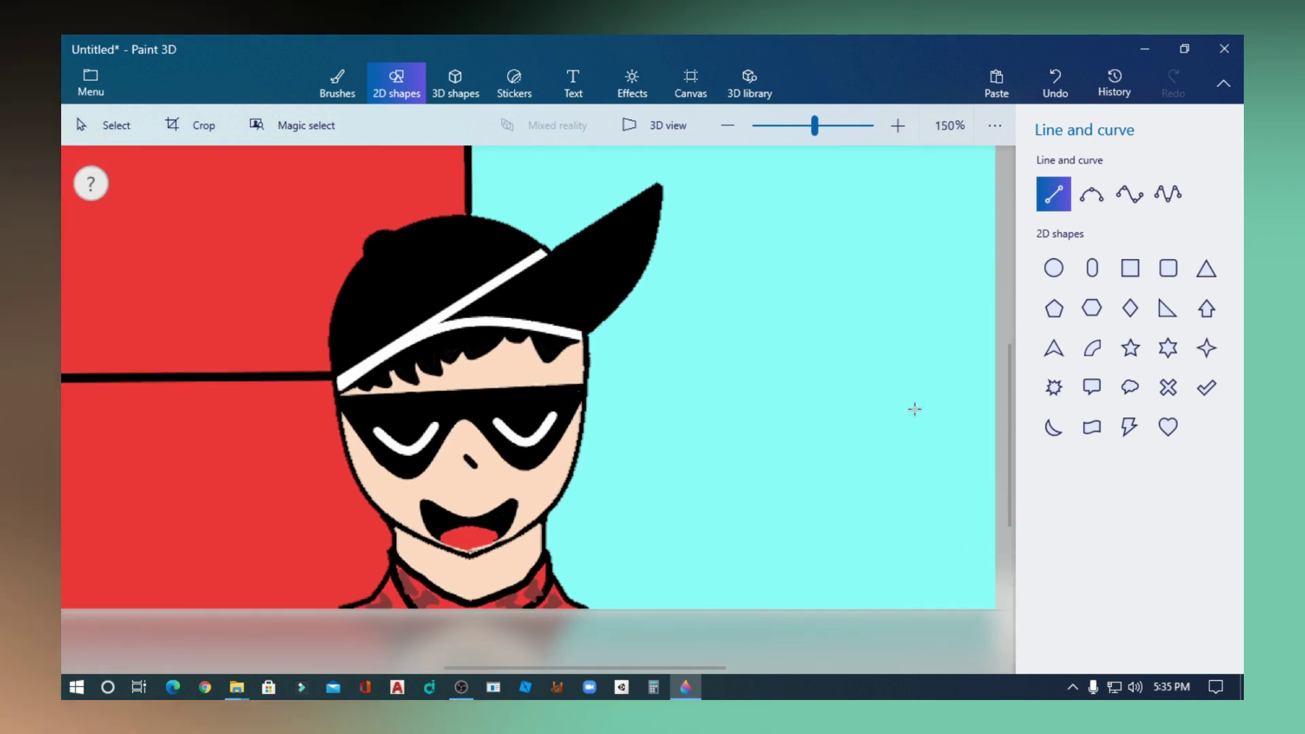
left_click_drag(993, 377, 604, 380)
left_click(999, 283)
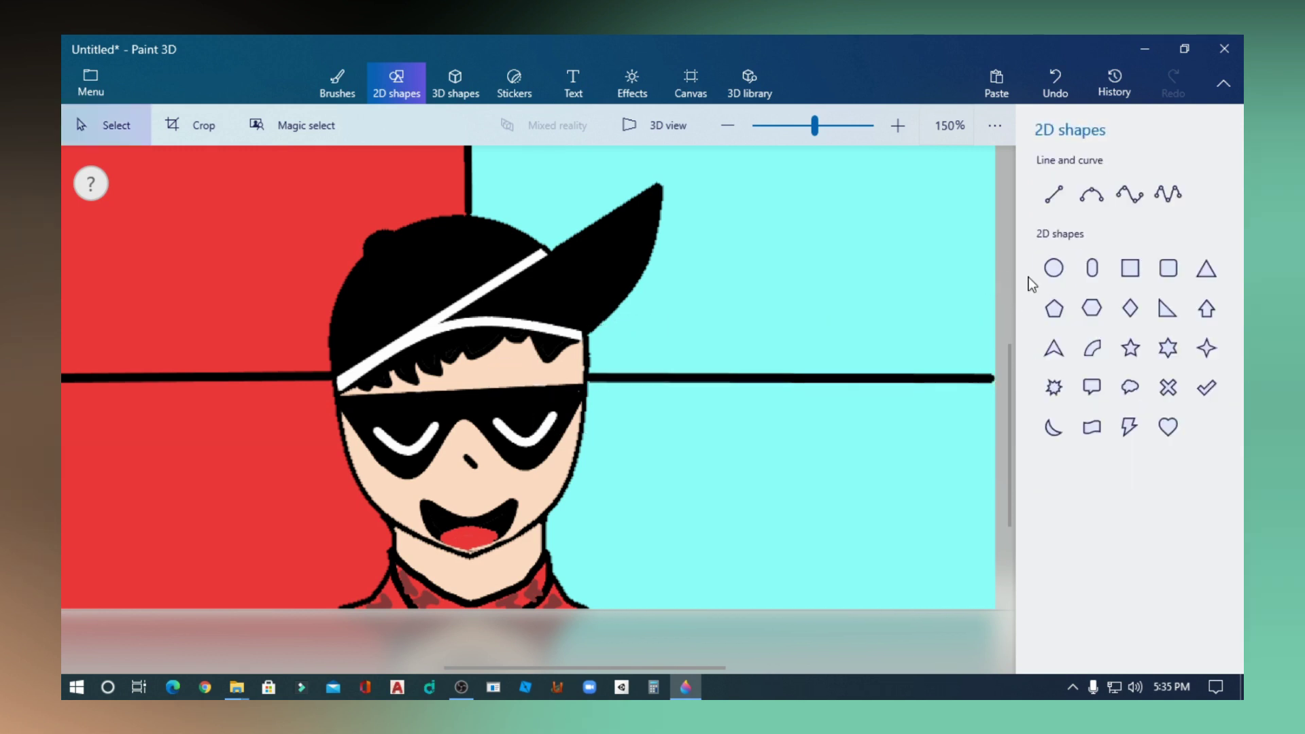
scroll(923, 300, "down", 2)
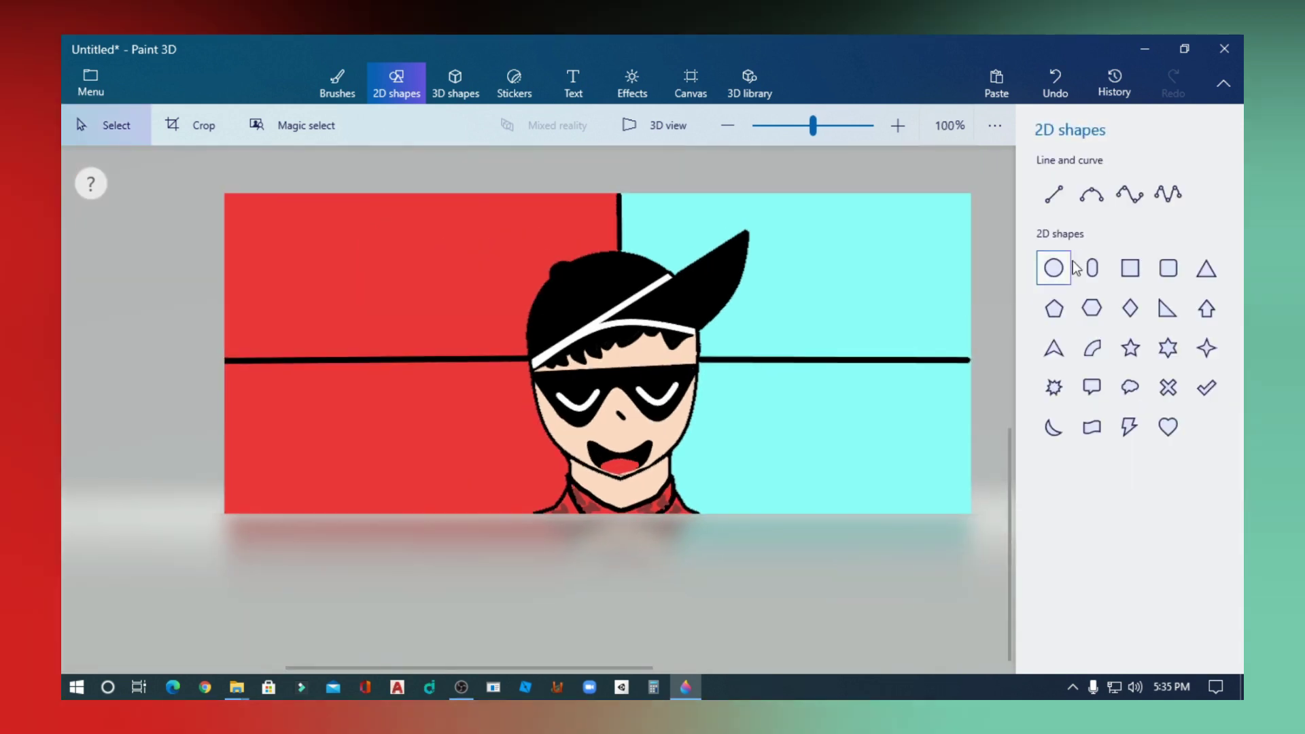
left_click(327, 81)
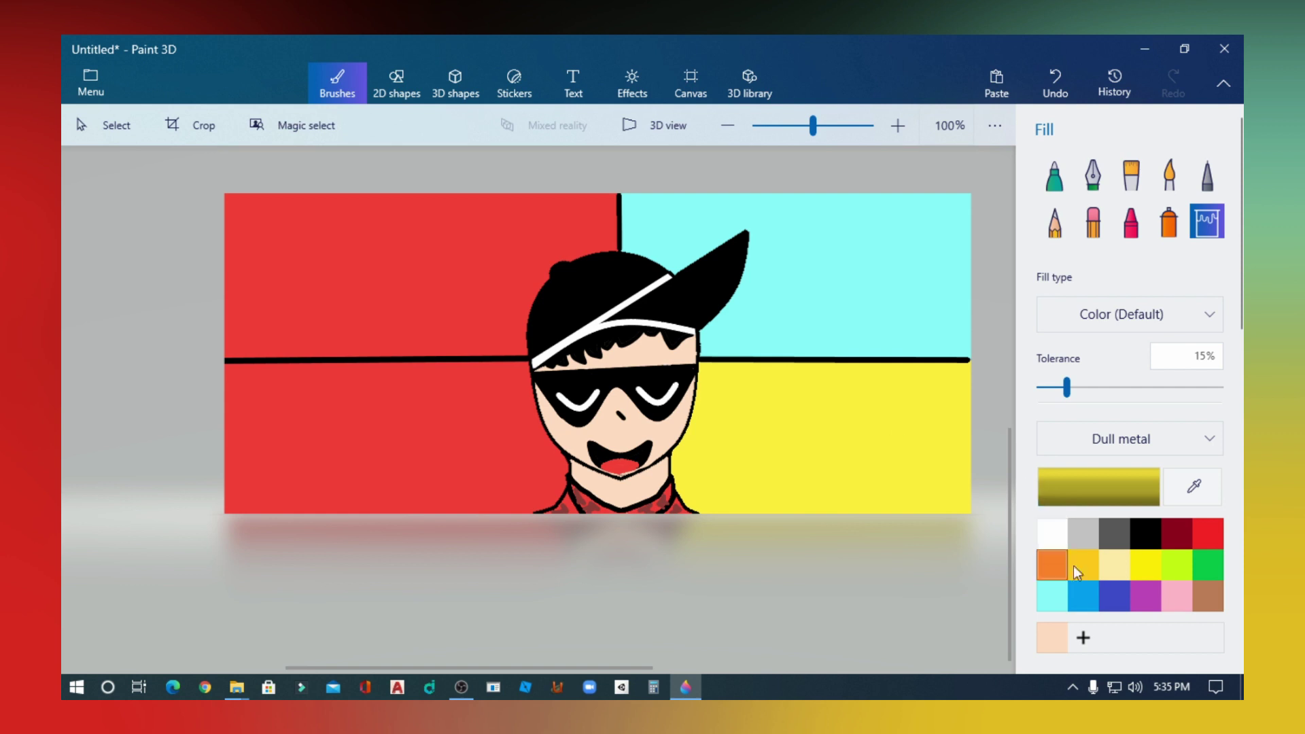
- Fill the lower-left panel orange, completing red, cyan, orange and yellow quadrants
left_click(503, 437)
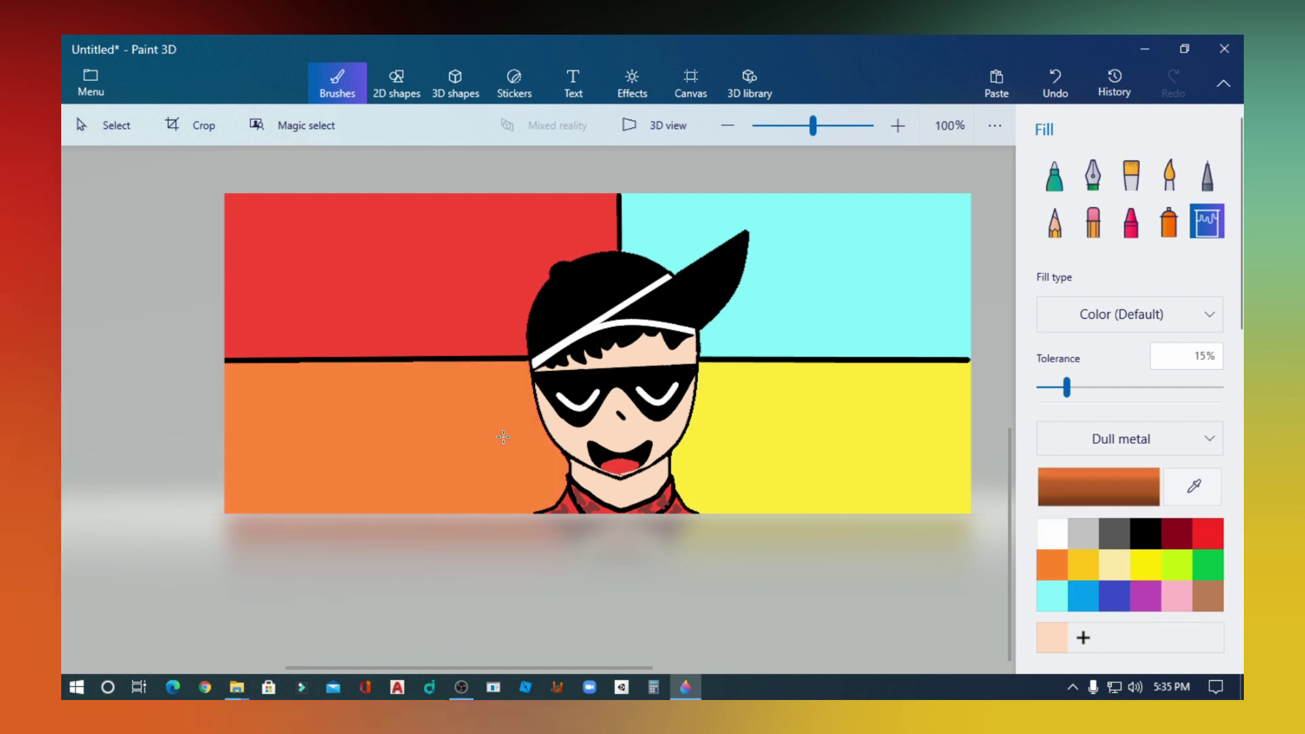
scroll(673, 408, "down", 2)
scroll(672, 422, "up", 8)
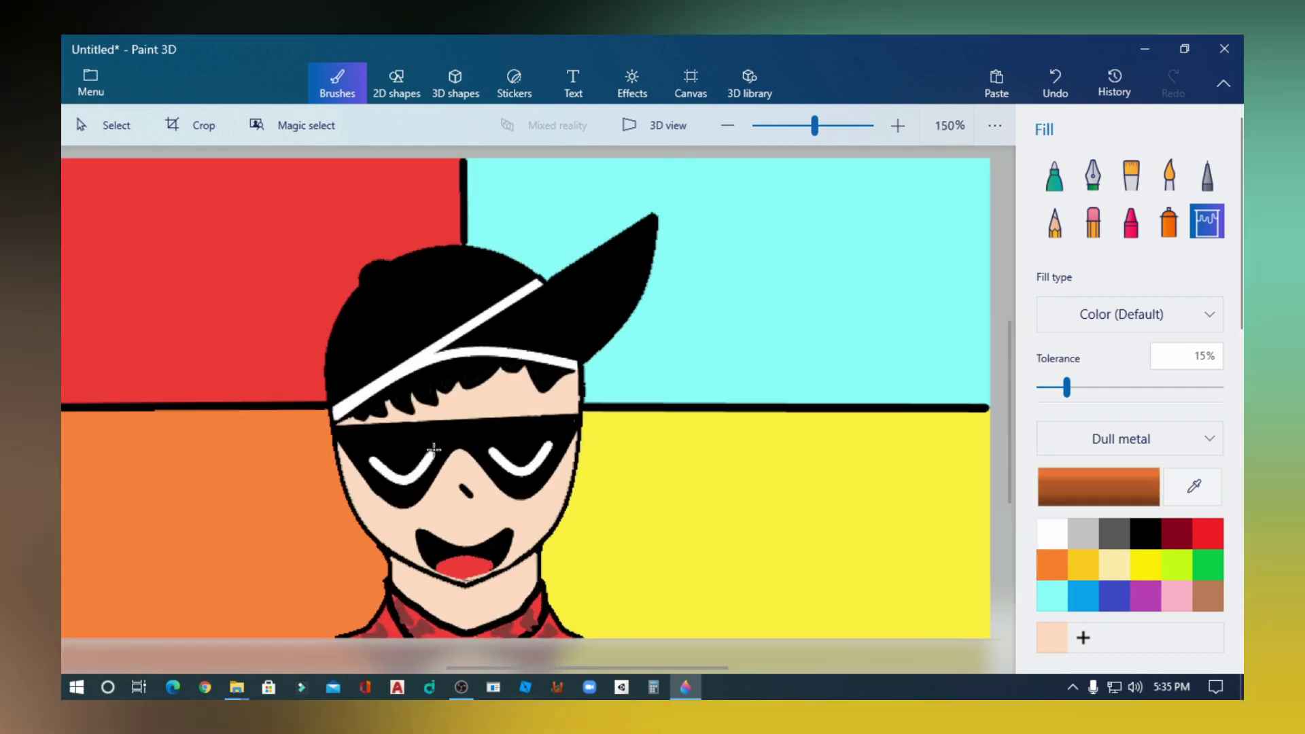
left_click_drag(650, 669, 595, 670)
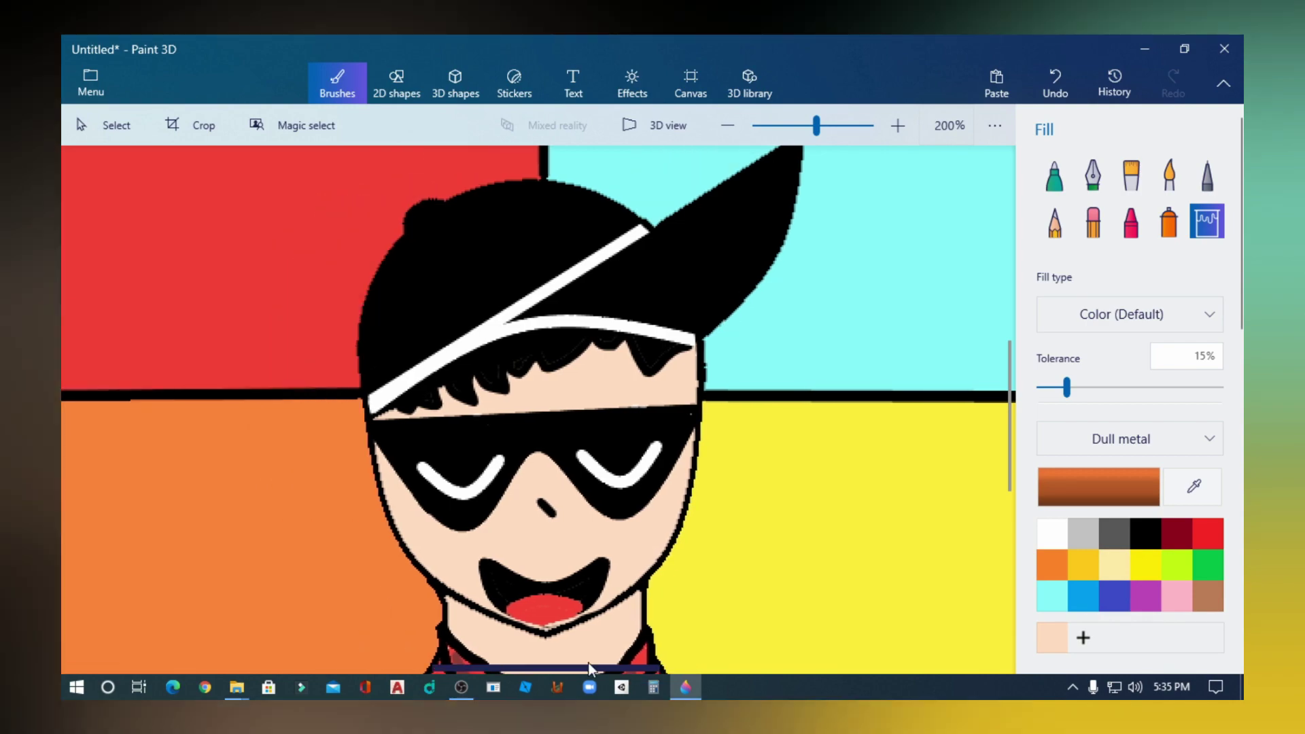